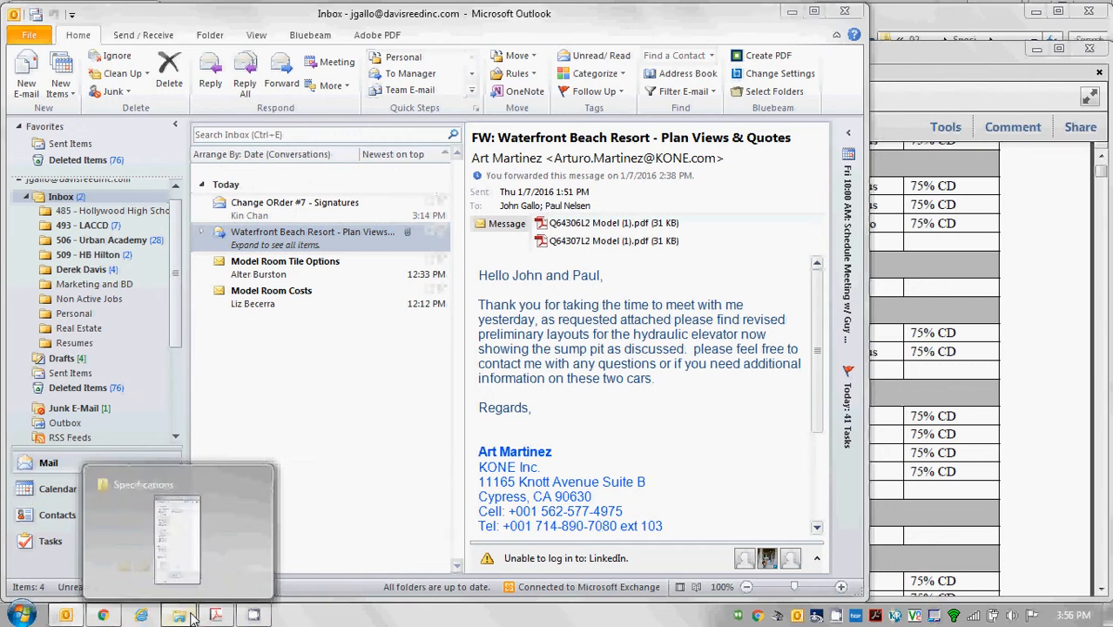
Show the Box Sync folder in Explorer, then bring 75CD_Specs.pdf back up in Acrobat.
left_click(179, 616)
left_click(1027, 235)
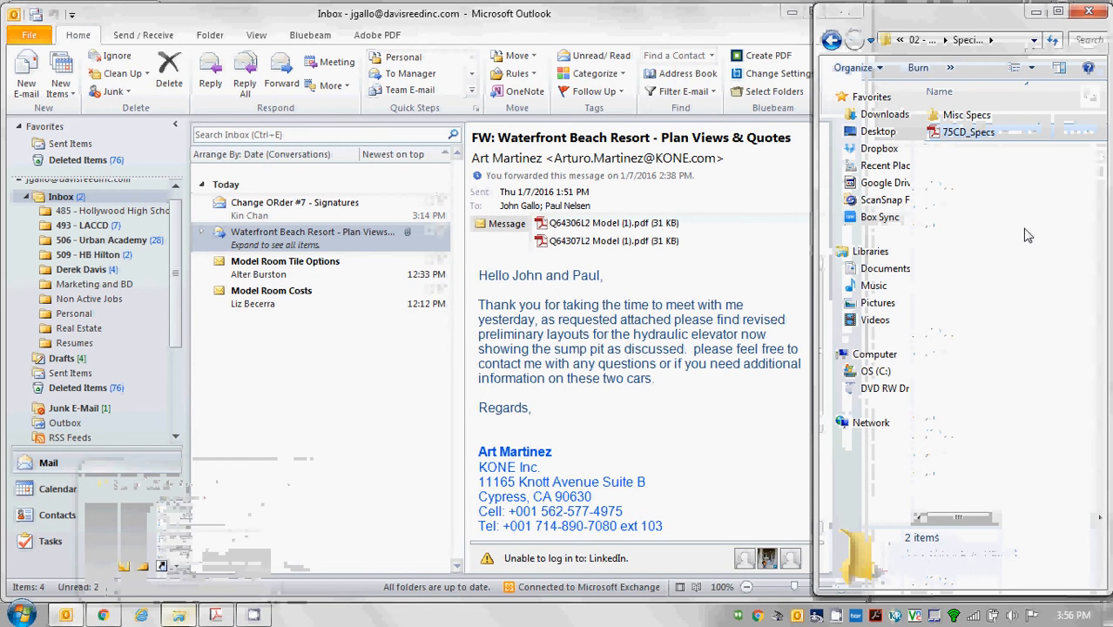
left_click(880, 218)
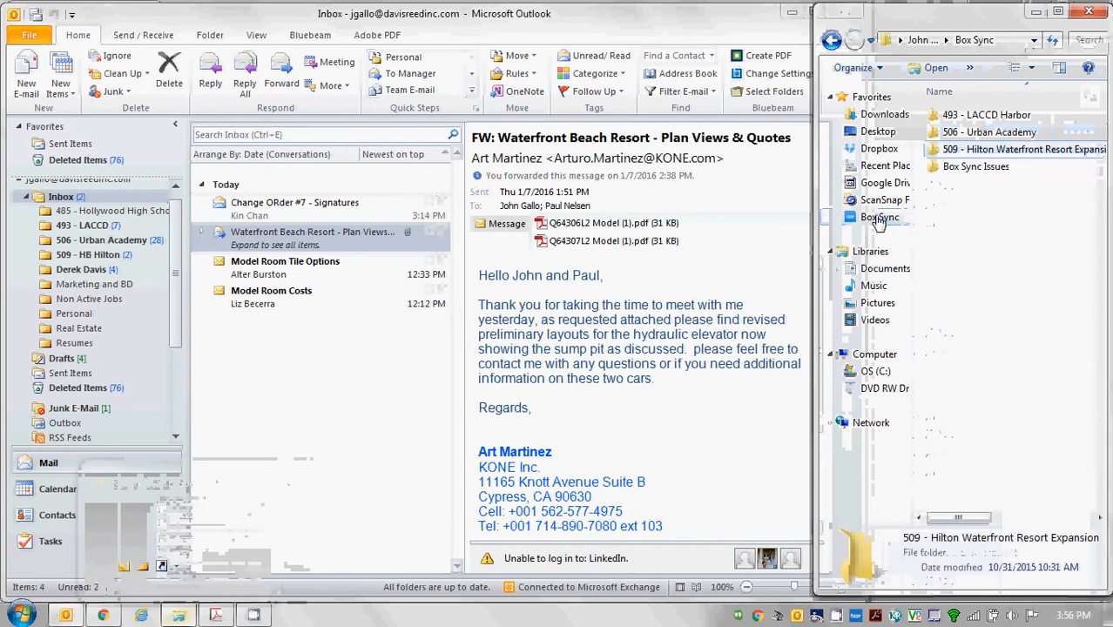
left_click(219, 616)
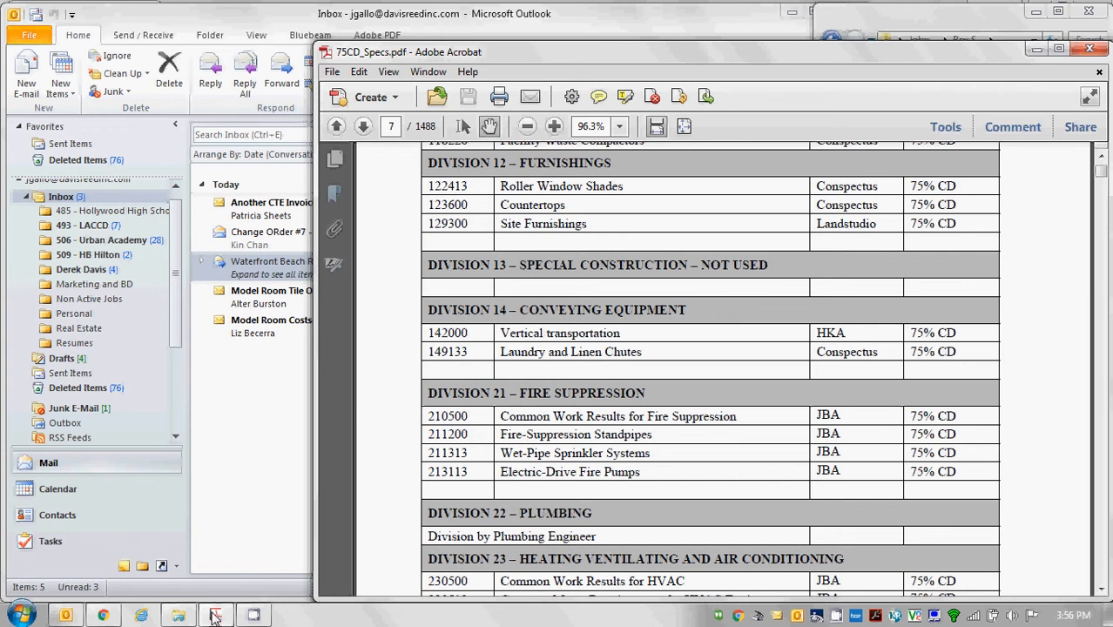
Open 509 - Hilton Waterfront Resort Expansion, then 499 080 - Construction, then A.3 - Submittals.
left_click(63, 615)
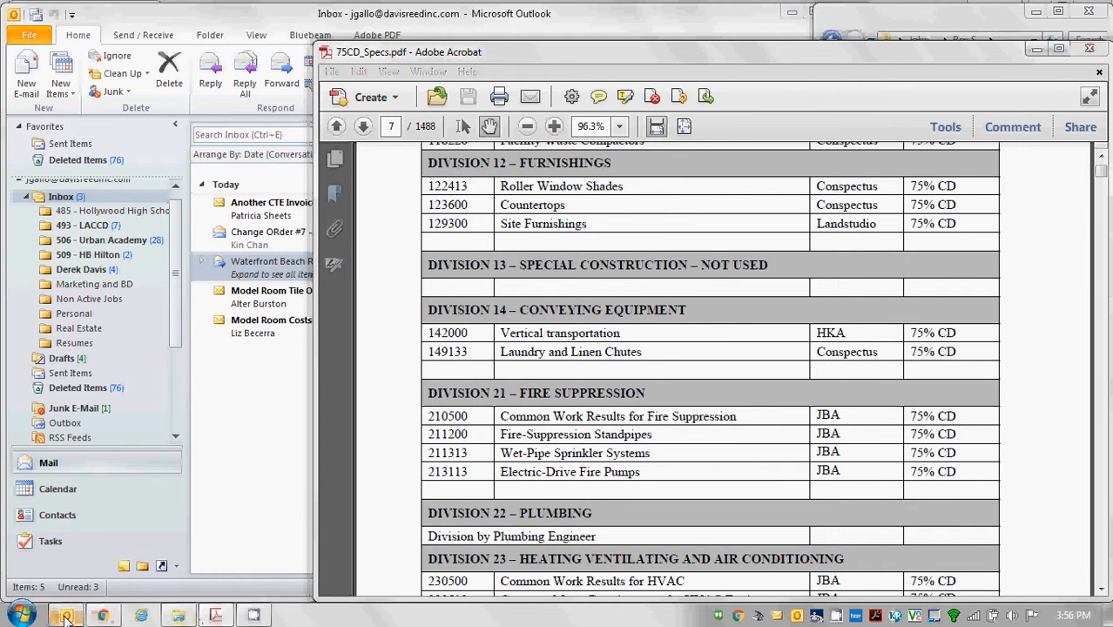
left_click(181, 615)
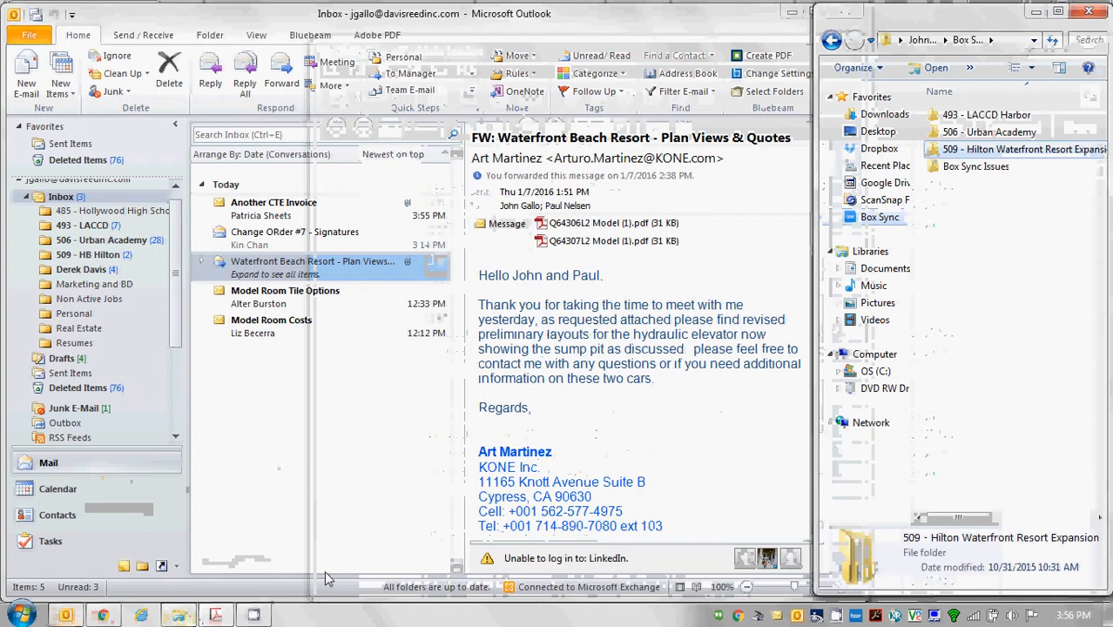
double_click(987, 148)
double_click(989, 183)
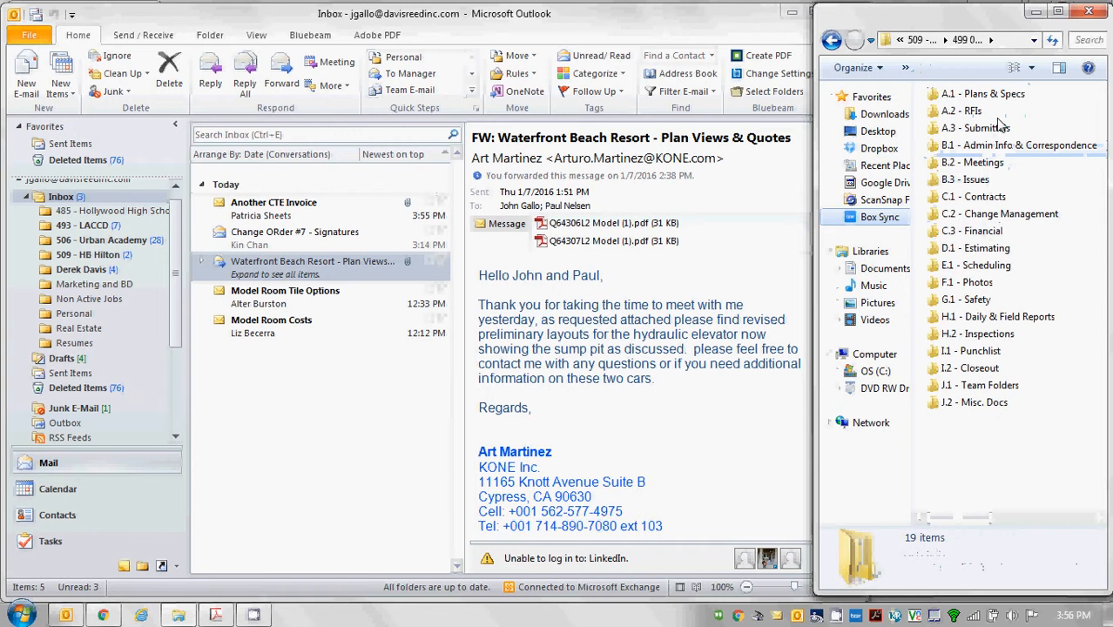
left_click(993, 131)
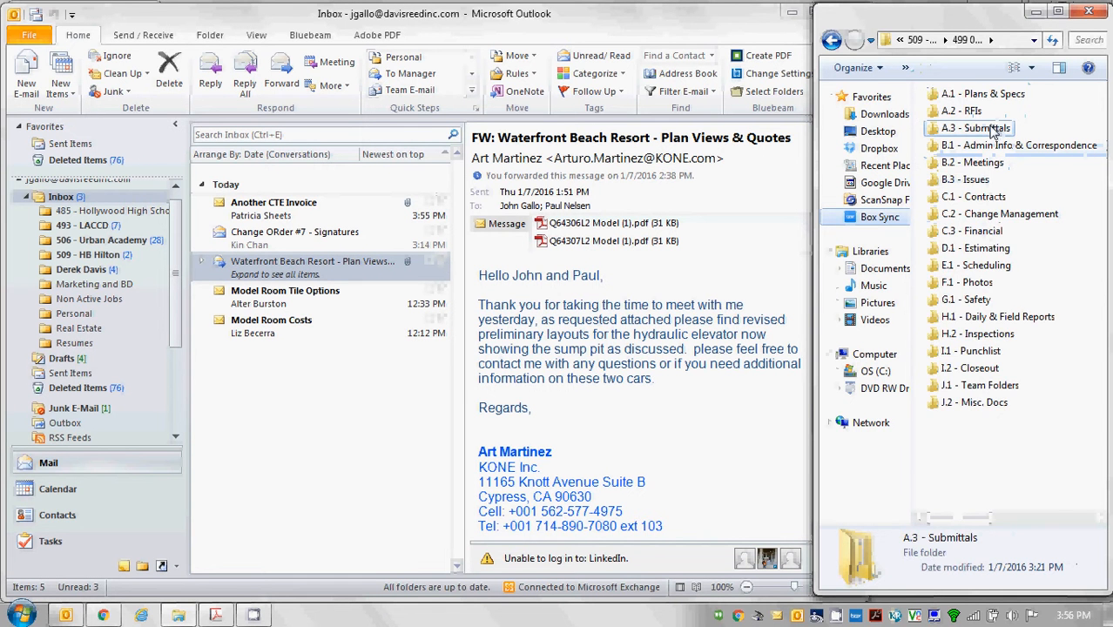
double_click(992, 129)
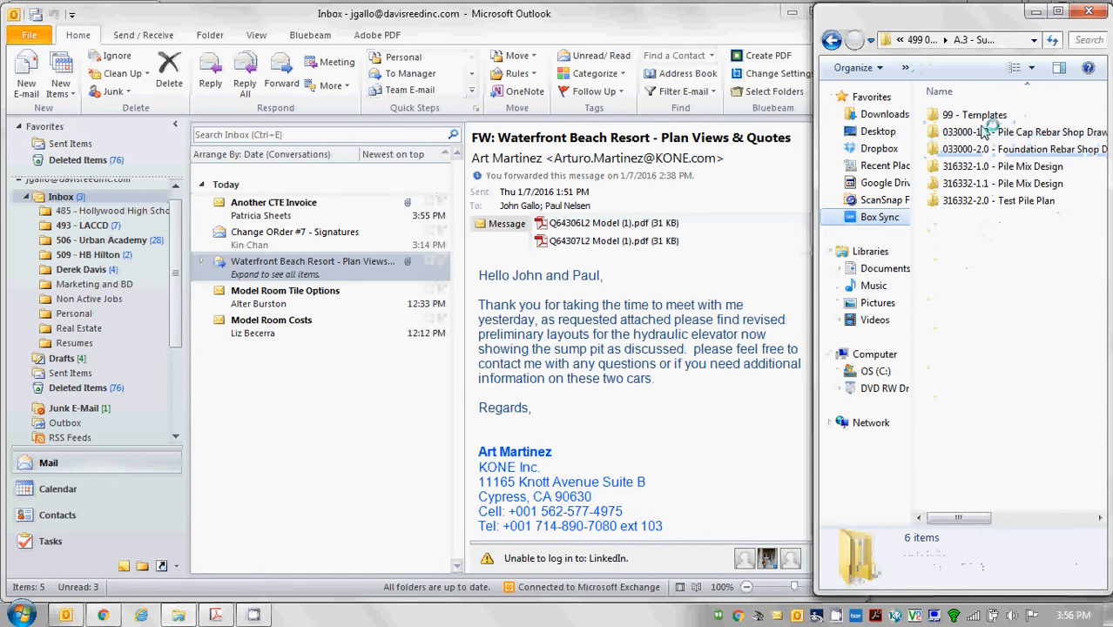
Create a new folder named '142000-1.0 - Hydraulic Elevator Pit Details' in A.3 - Submittals.
right_click(964, 280)
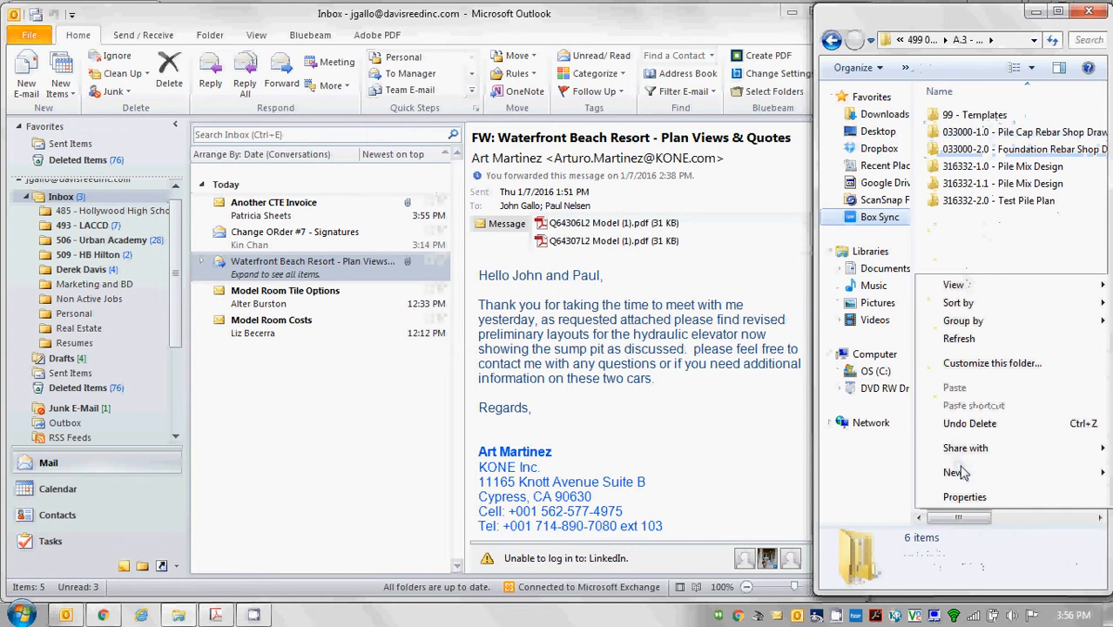
mouse_move(964, 474)
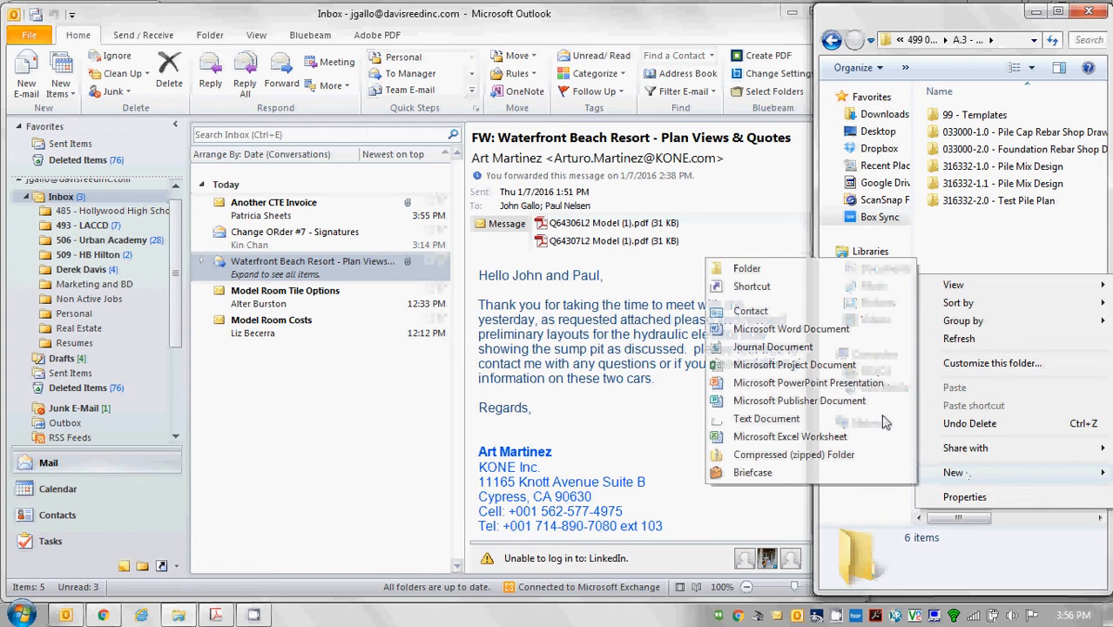
left_click(797, 271)
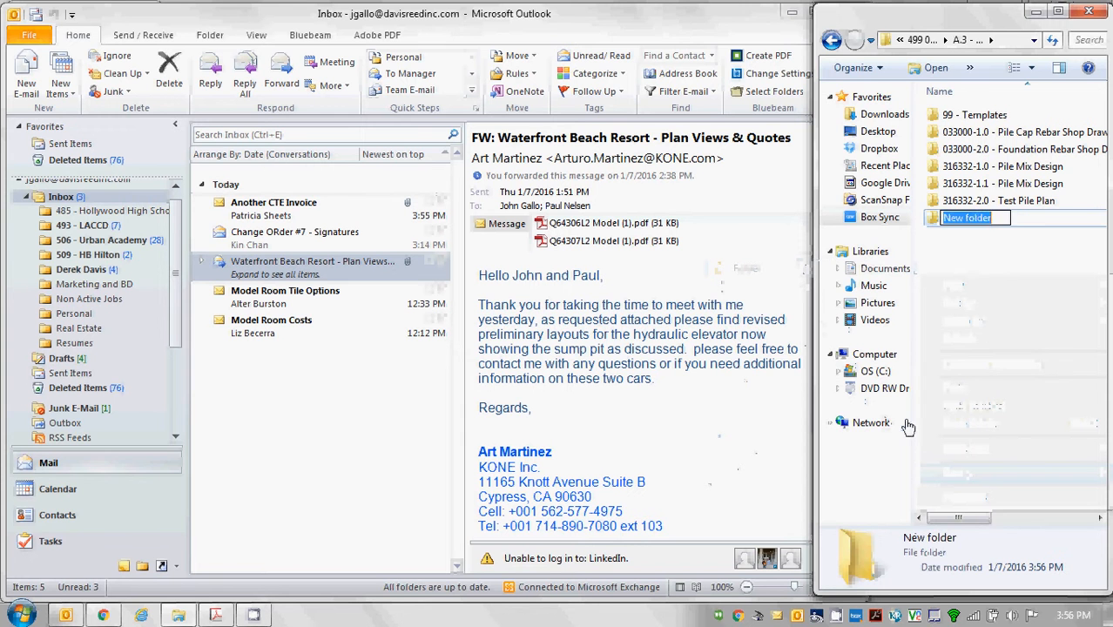
type("142000-")
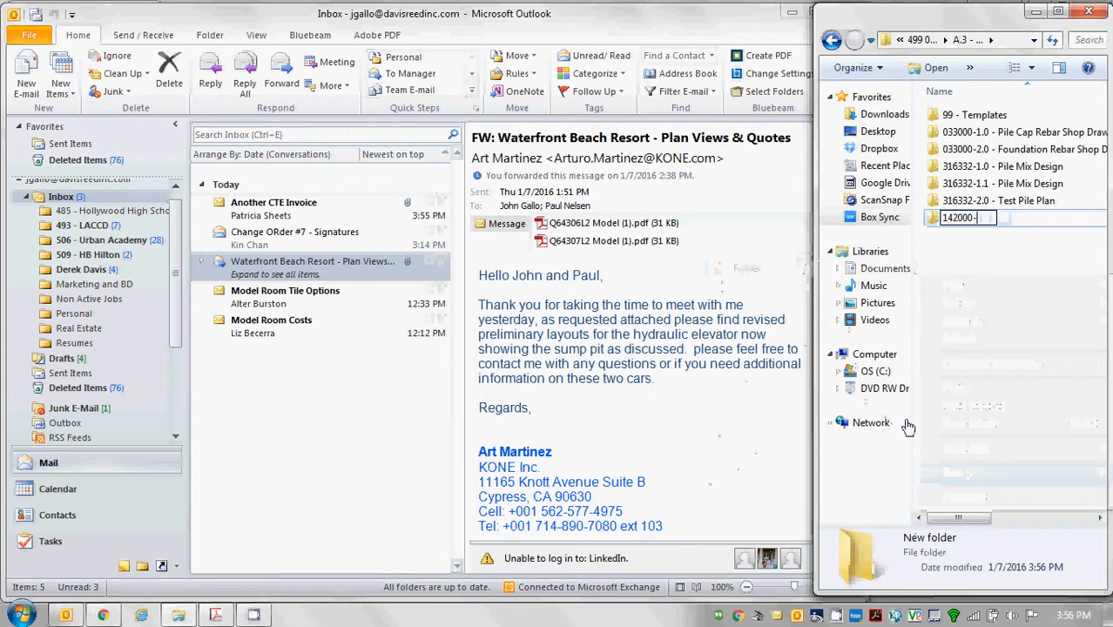
type("1.0 - Elevator")
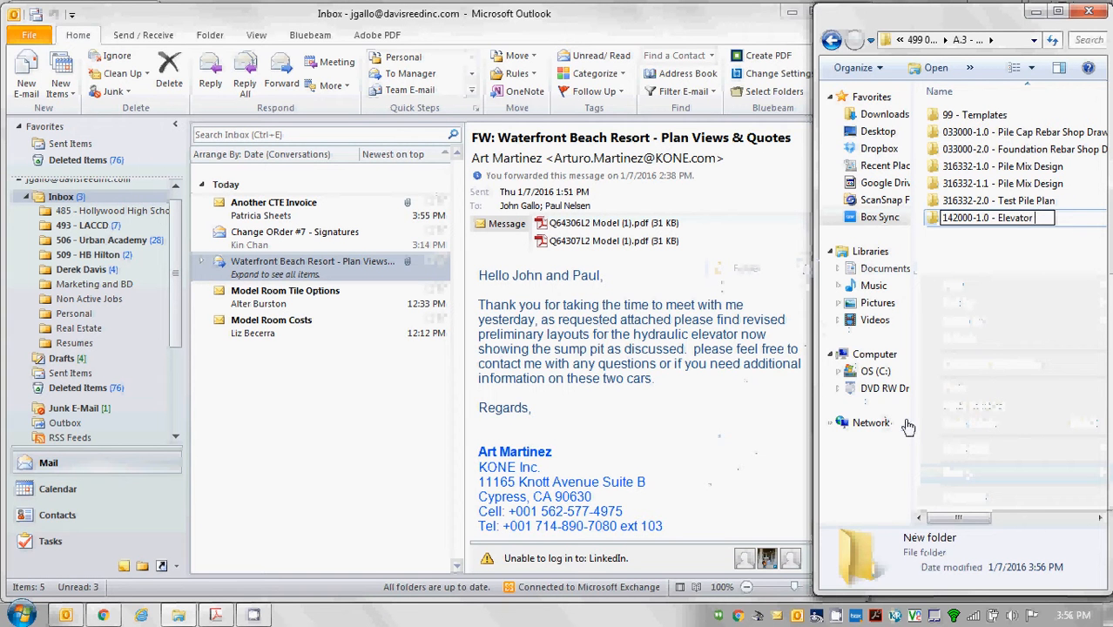
key("BackSpace")
key("BackSpace")
key("BackSpace")
key("BackSpace")
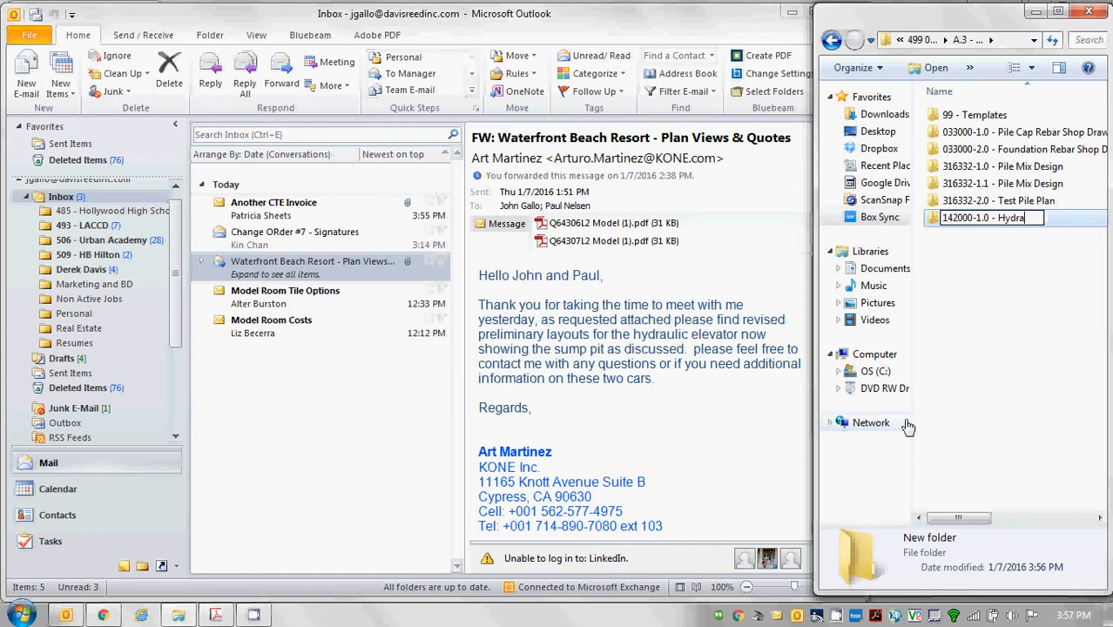
type("Hydraulic Elevato")
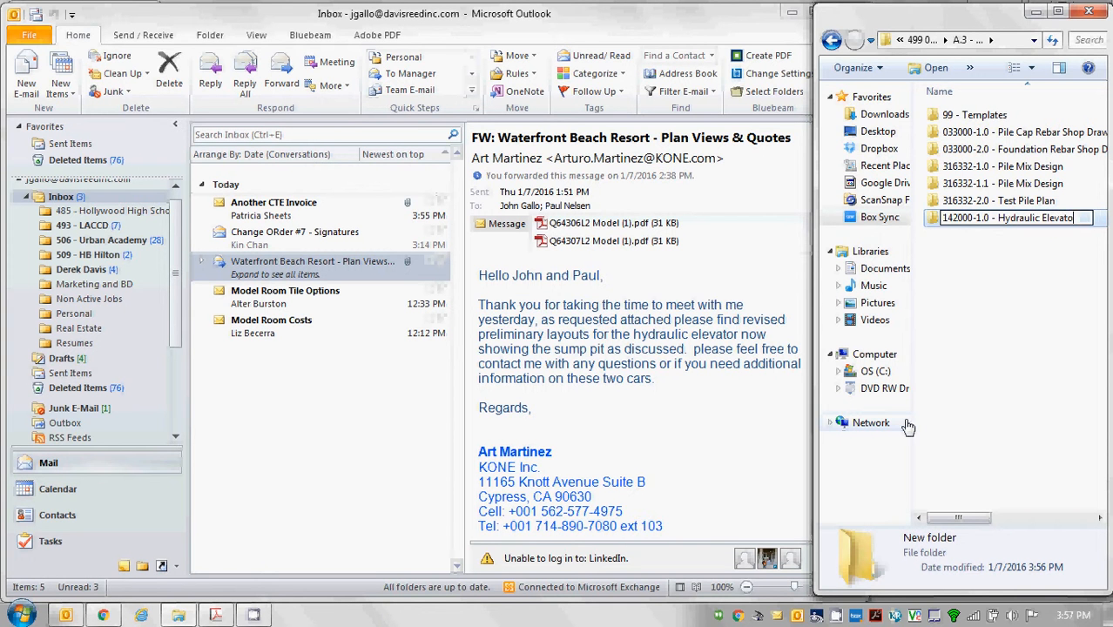
type("r Pit Details")
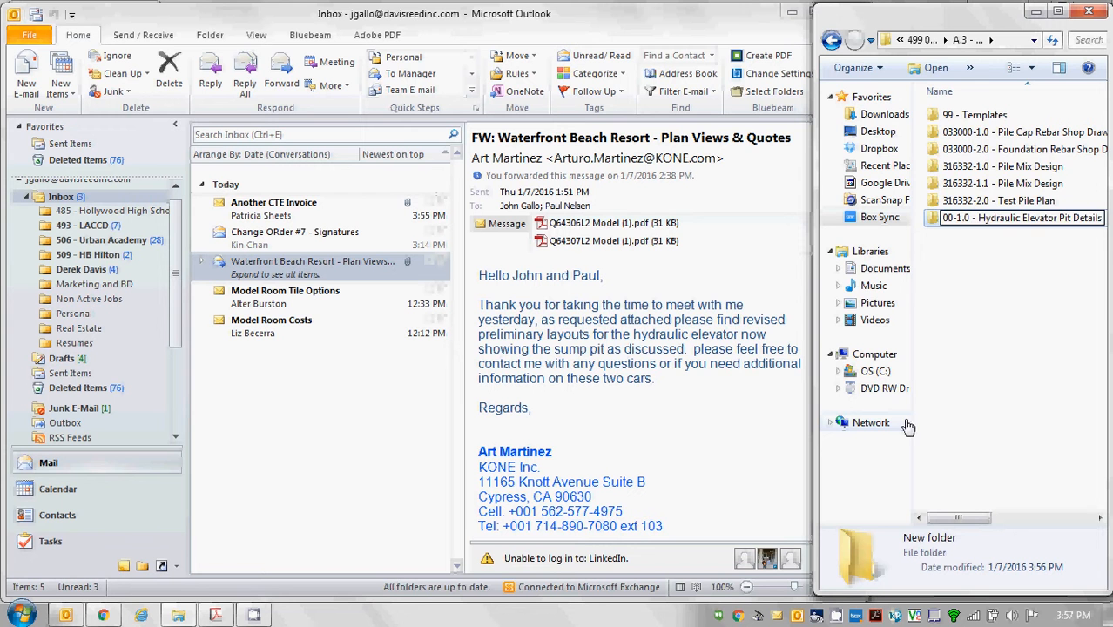
key("Return")
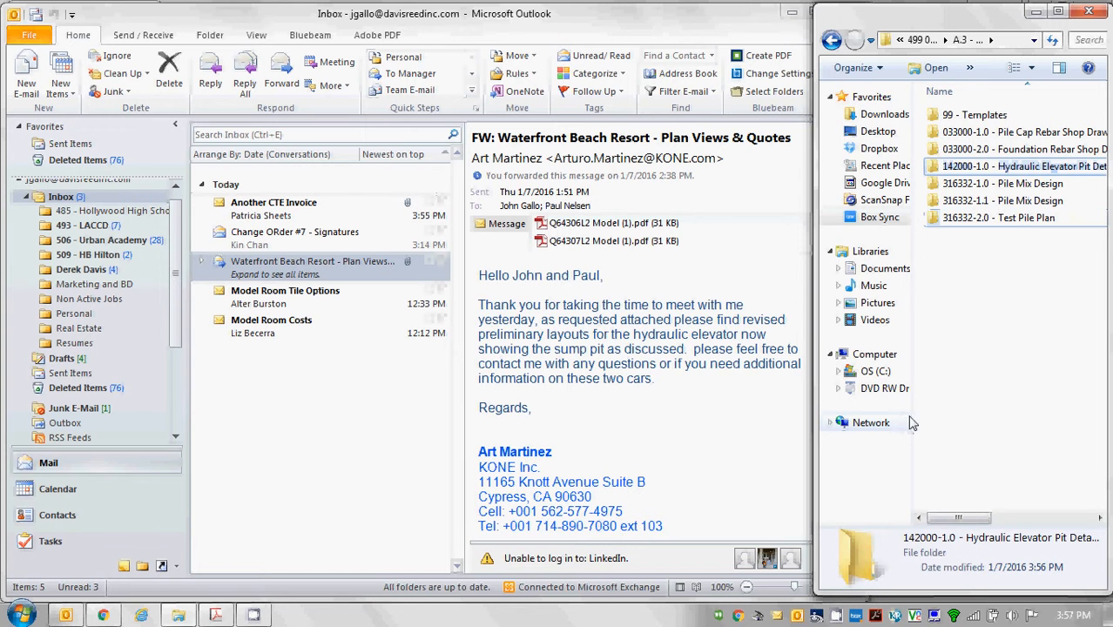
Open the 142000-1.0 folder and drag both Q64306L2 and Q64307L2 PDF attachments into it.
double_click(1007, 168)
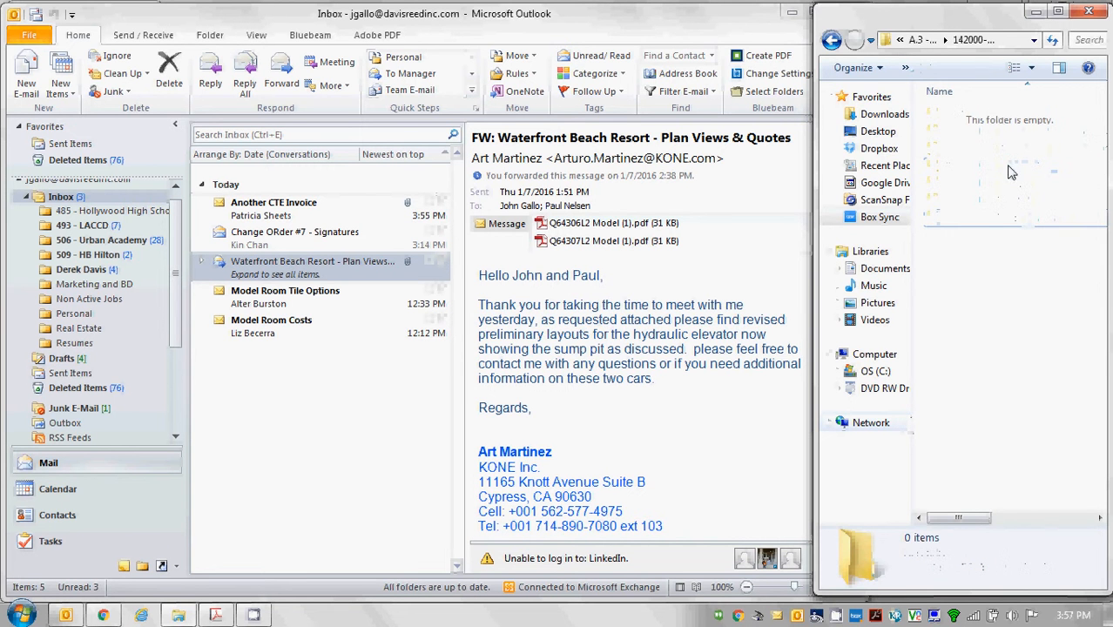
left_click(606, 224)
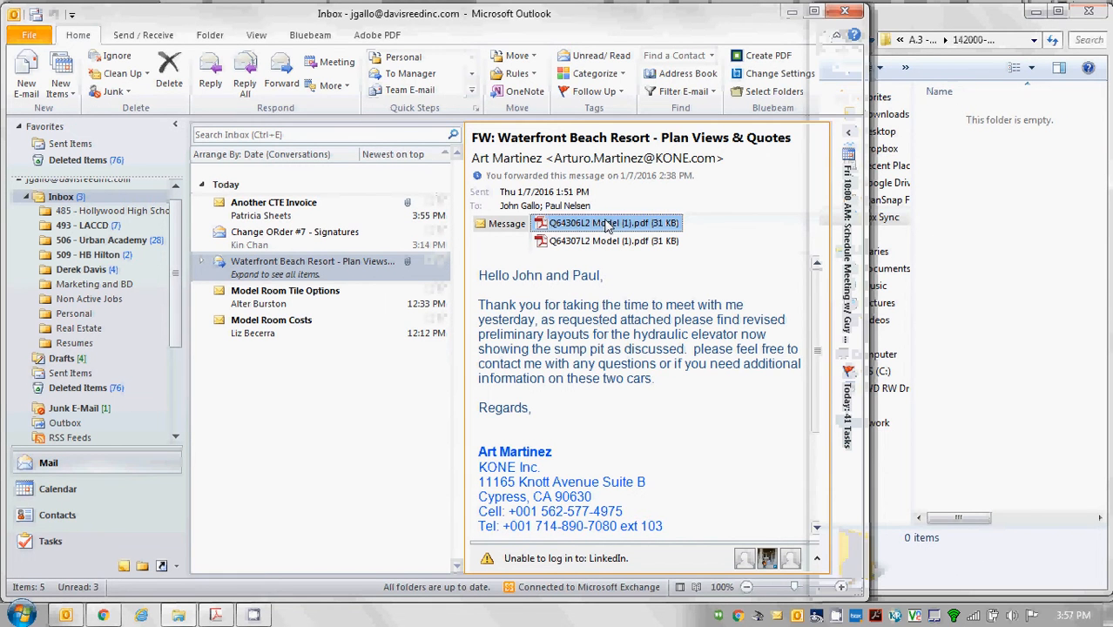
key("ctrl+a")
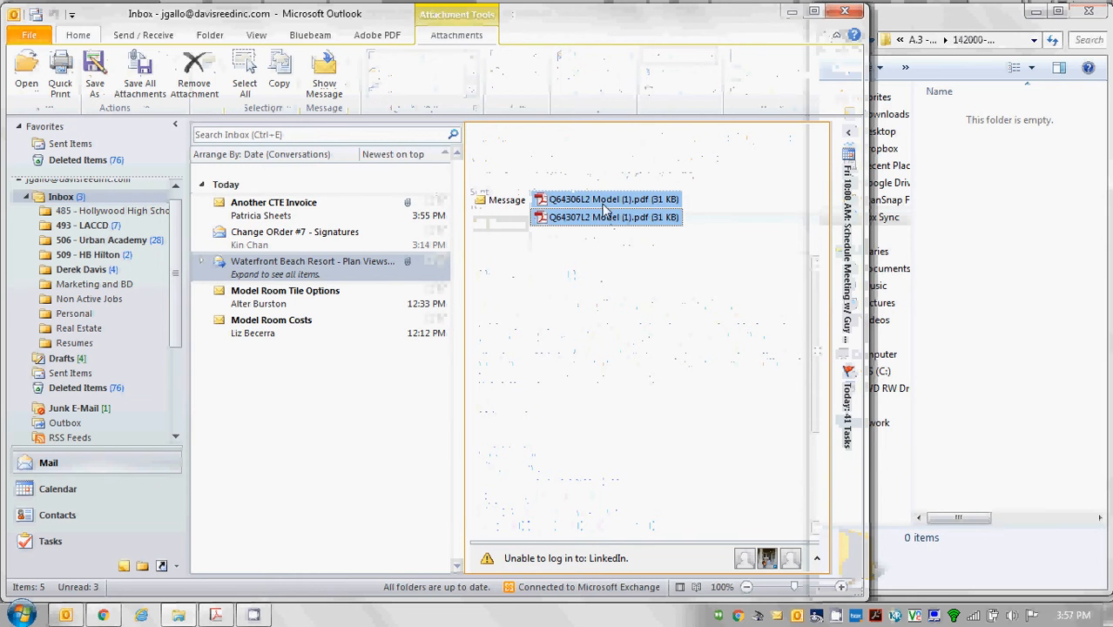
left_click_drag(605, 209, 961, 236)
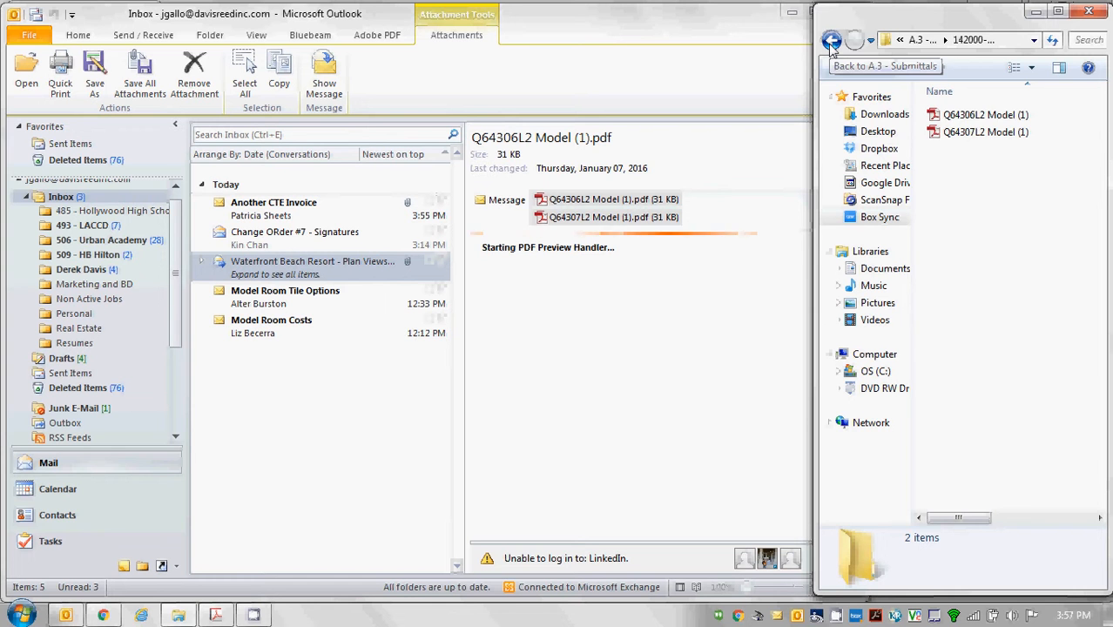
Copy SUBMITTAL LOG and the submittal-stamp template from 99 - Templates into the 142000-1.0 folder.
left_click(831, 41)
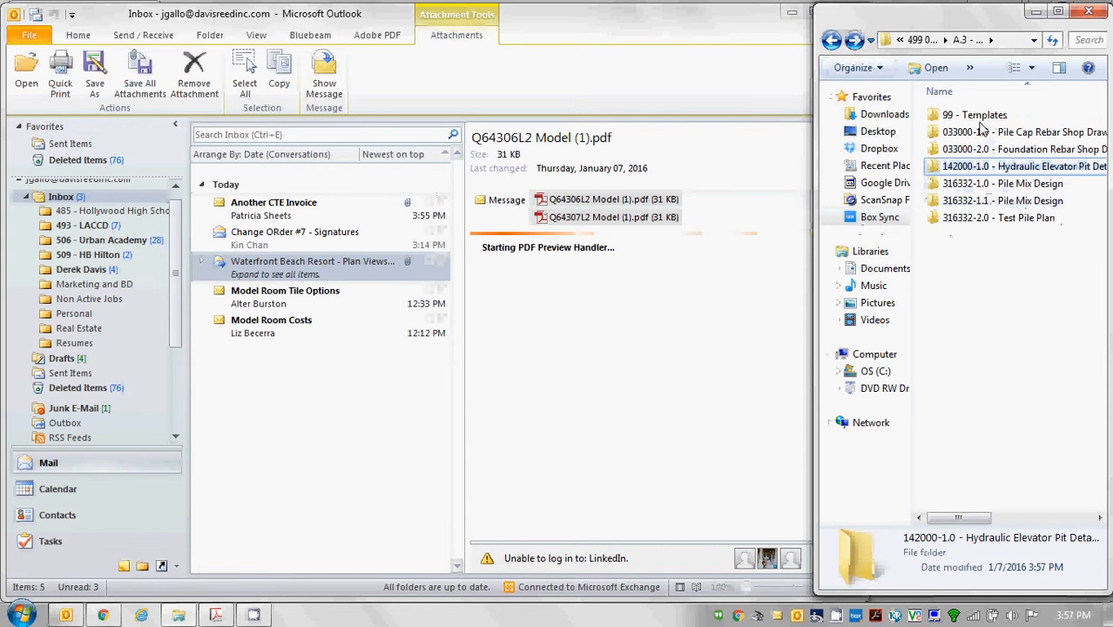
double_click(980, 117)
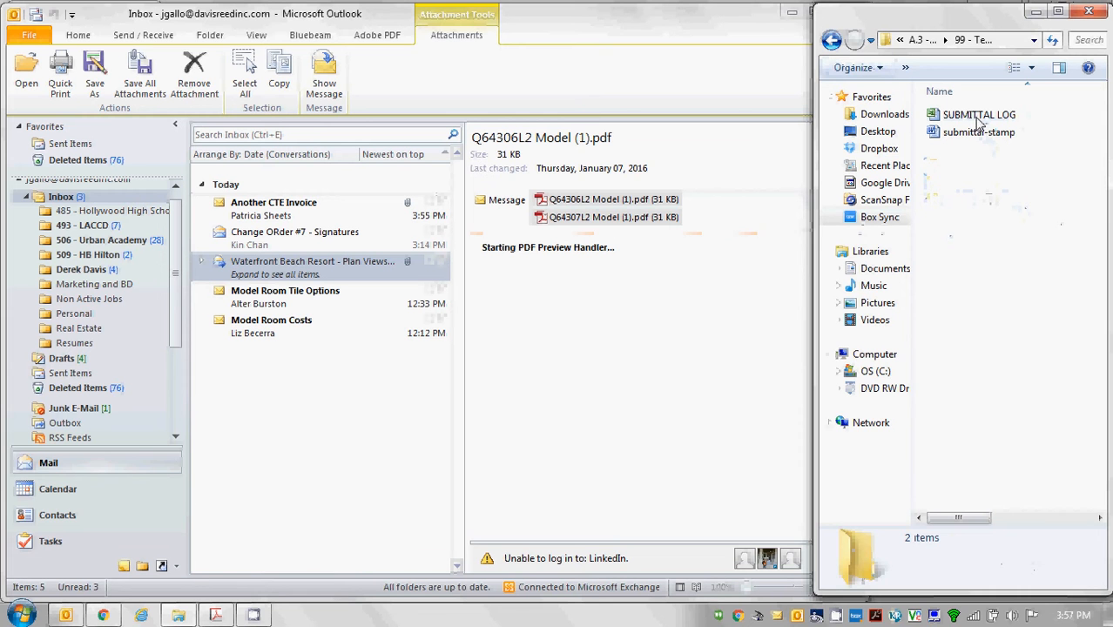
left_click(974, 118)
key("ctrl+a")
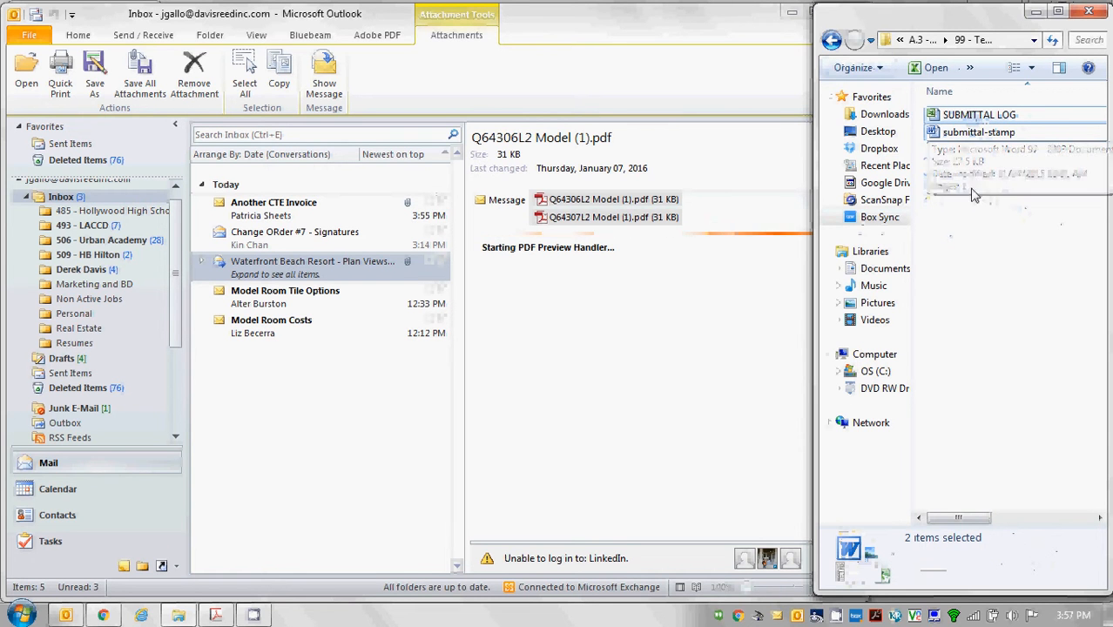
left_click(831, 40)
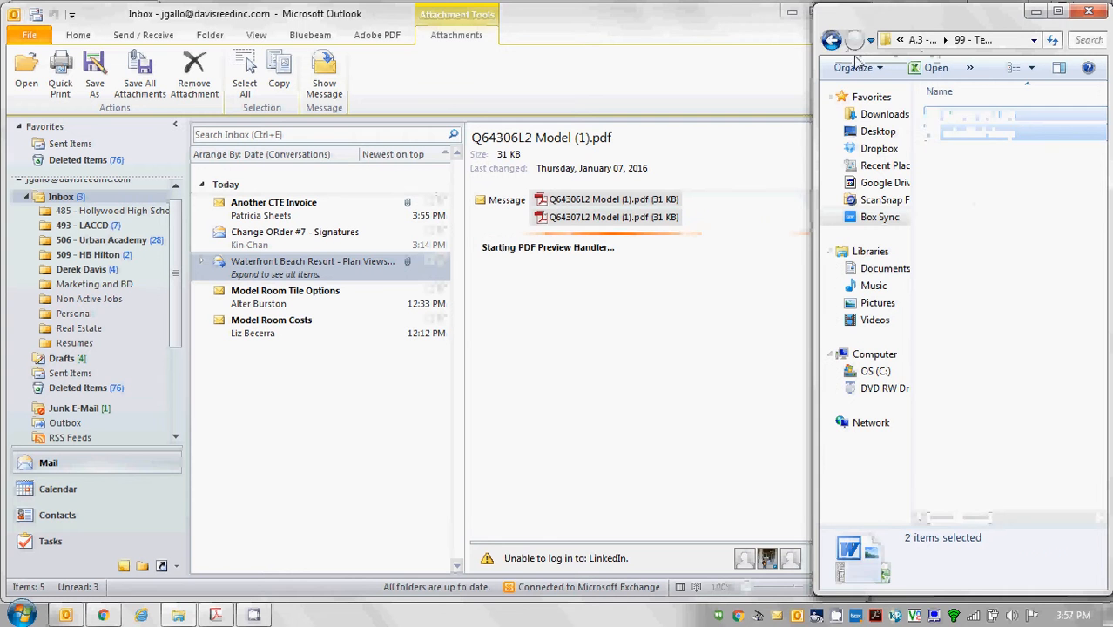
double_click(993, 167)
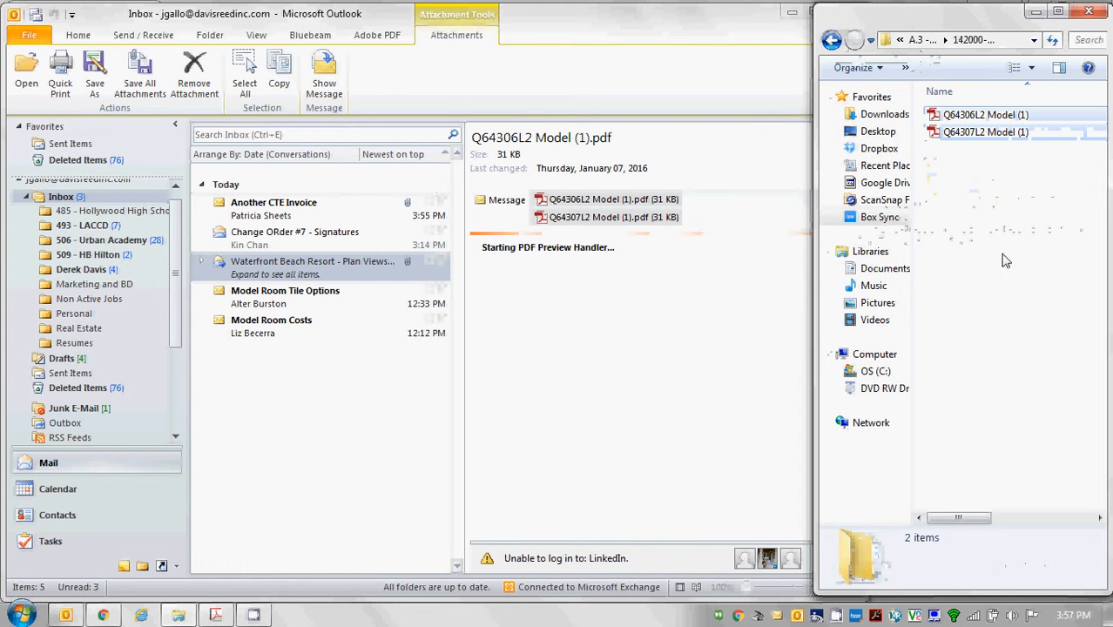
key("ctrl+v")
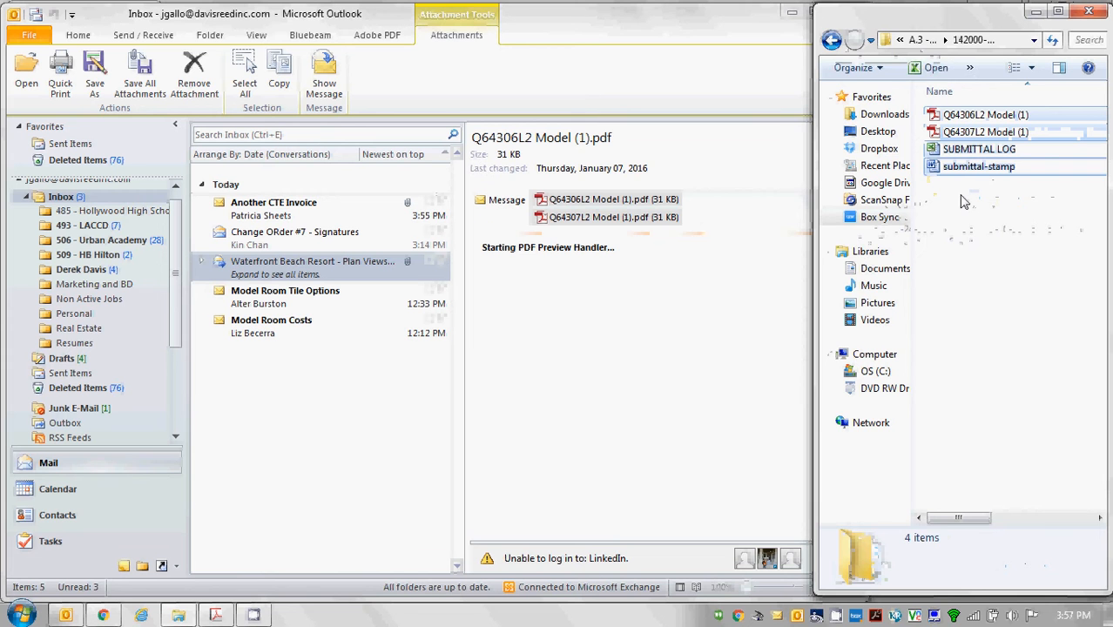
left_click(1000, 229)
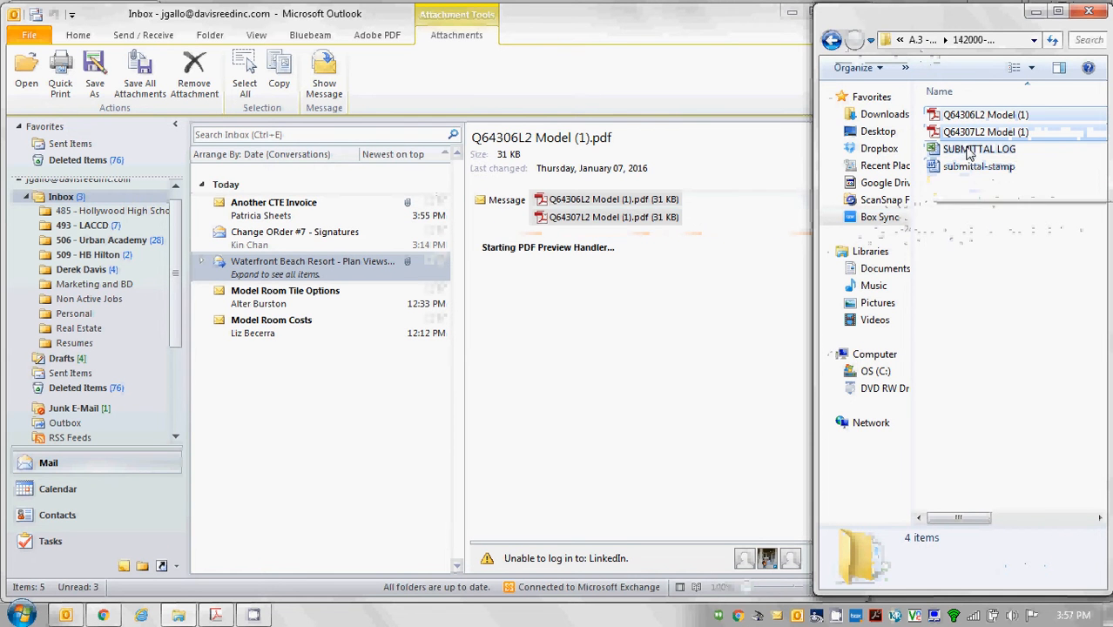
left_click(964, 172)
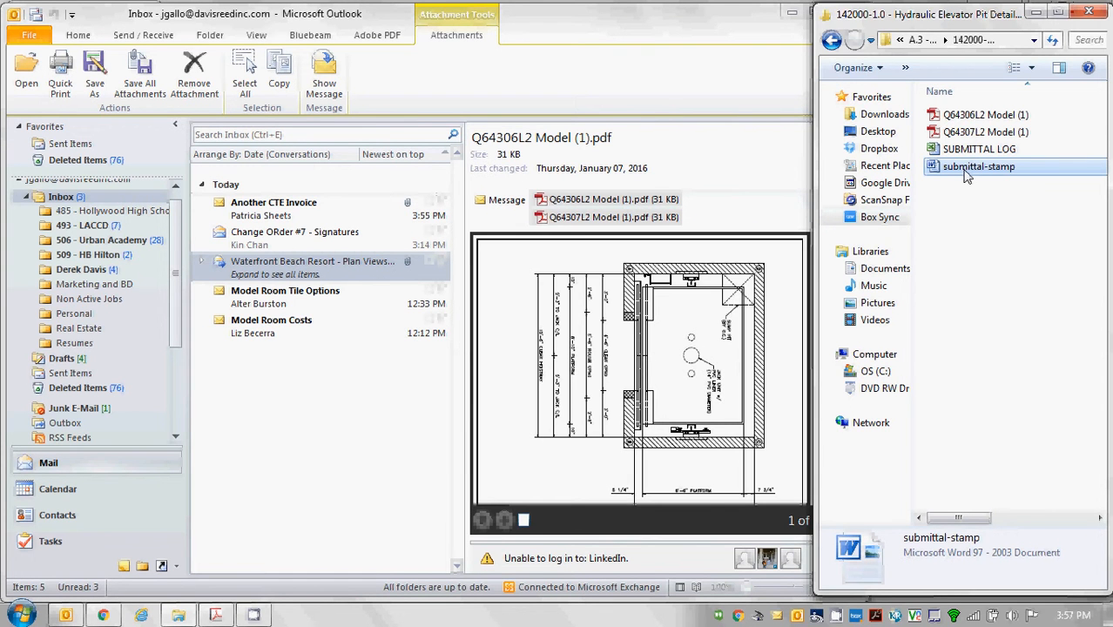
Start and cancel renaming the submittal-stamp document, then briefly check the 316332 pile mix design folder.
right_click(966, 175)
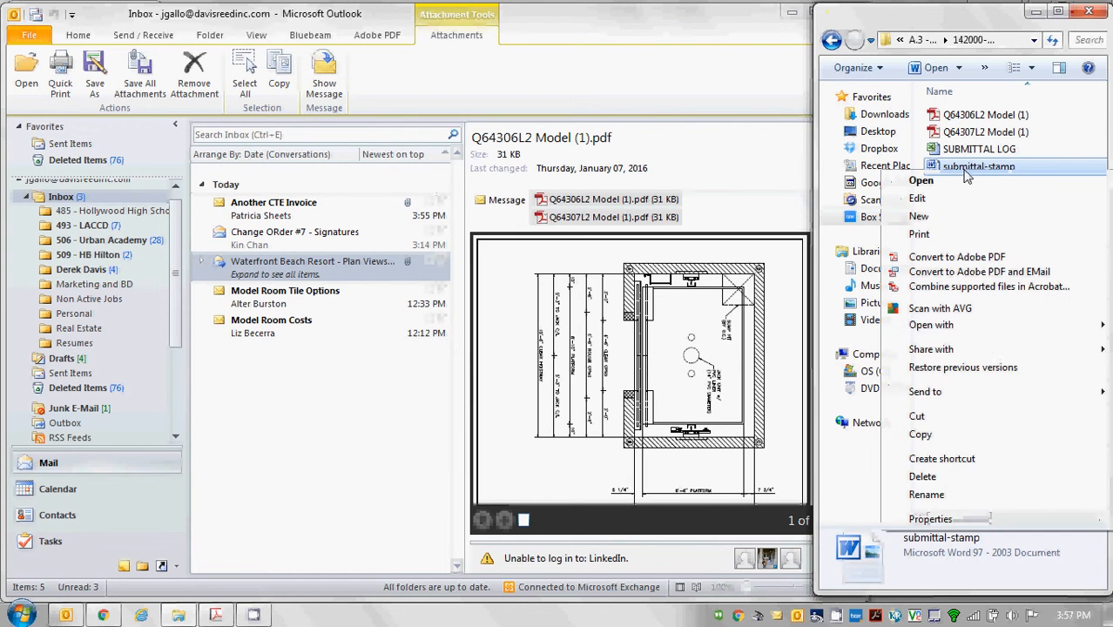
left_click(924, 495)
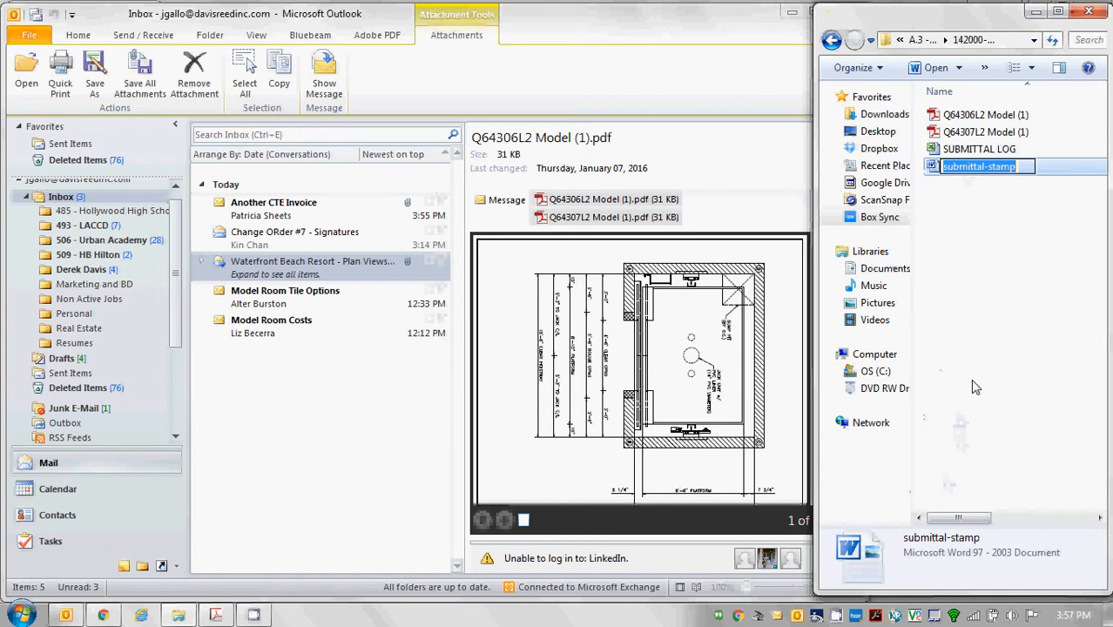
left_click(1002, 224)
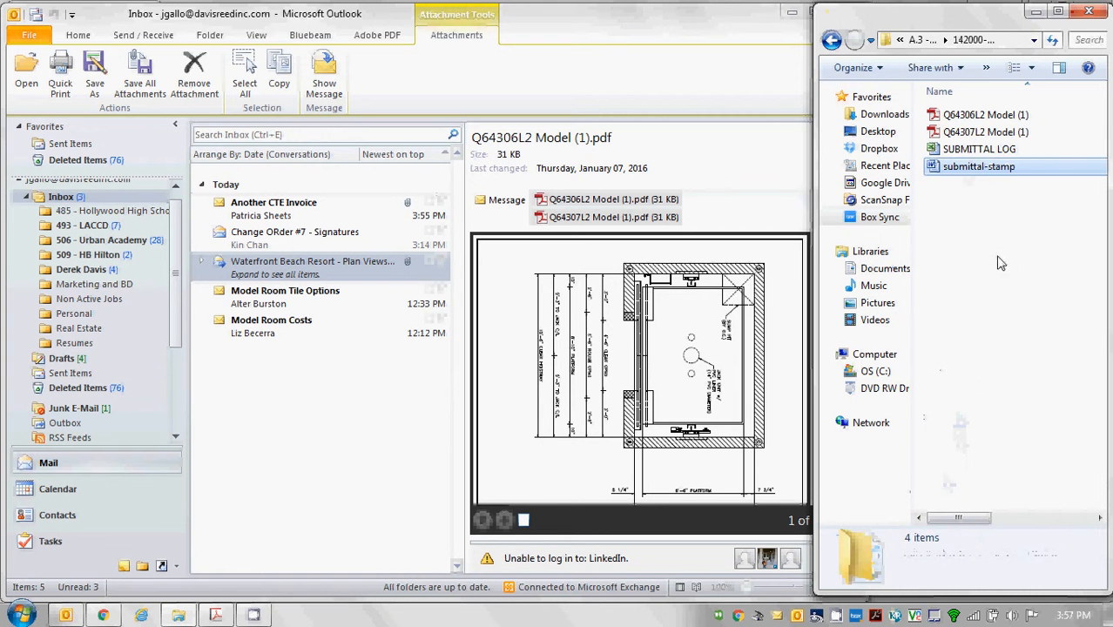
left_click(832, 41)
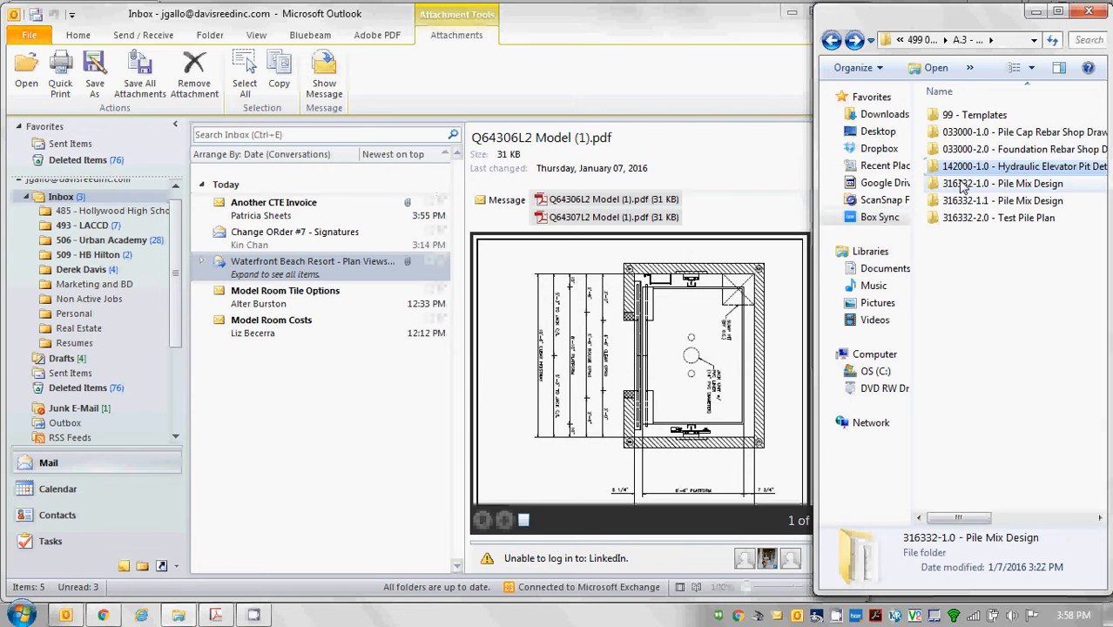
double_click(988, 201)
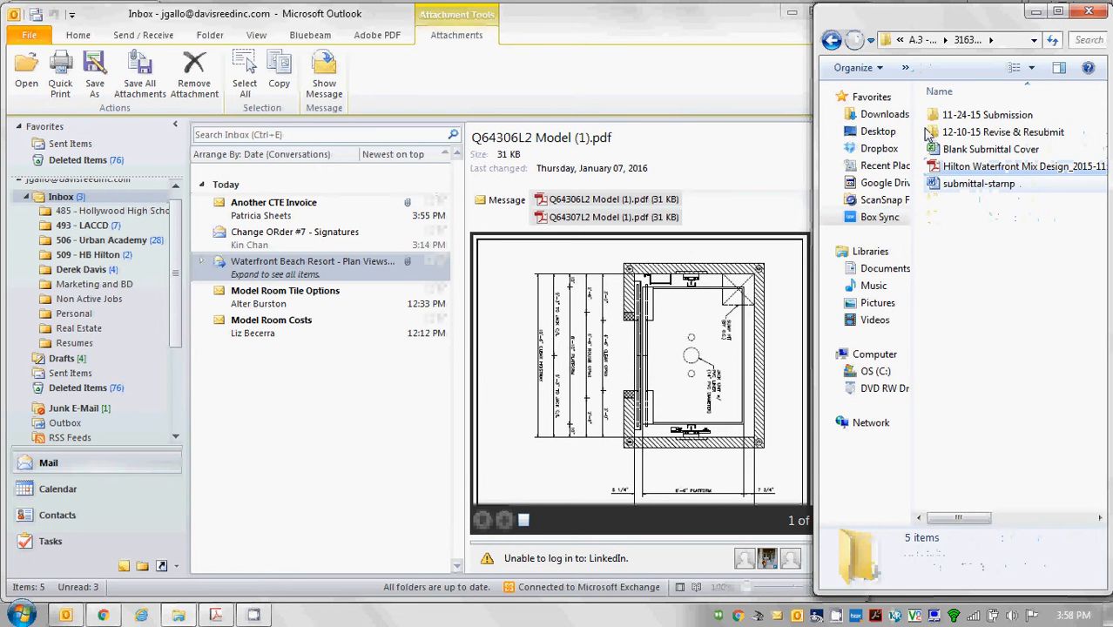
left_click(832, 41)
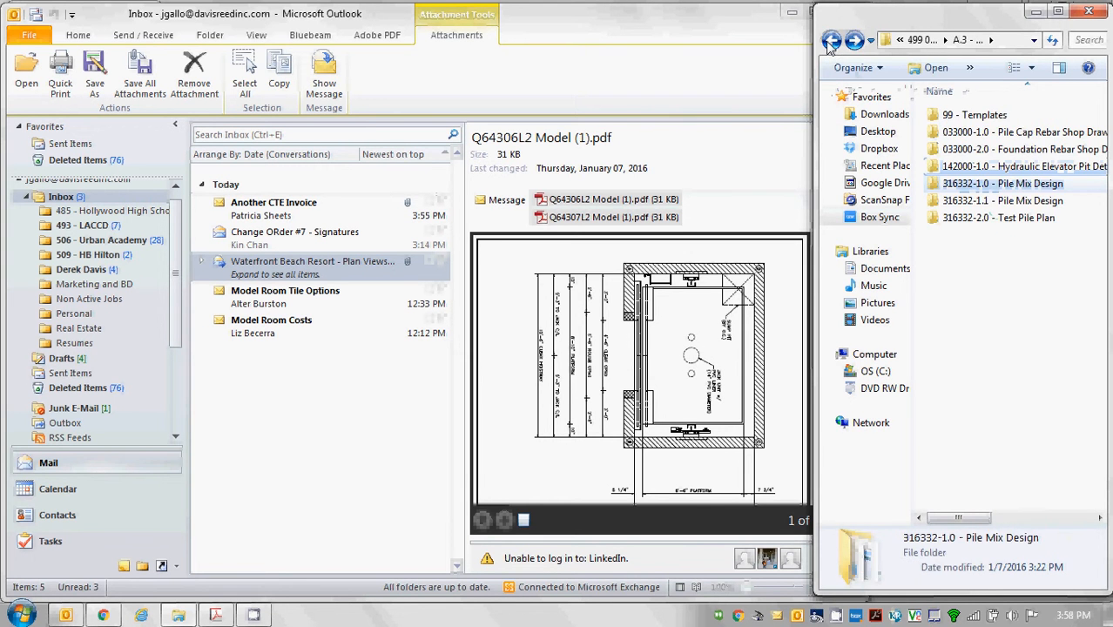
Open the Q64306L2 and Q64307L2 elevator pit drawings from the 142000-1.0 folder in Acrobat.
double_click(979, 168)
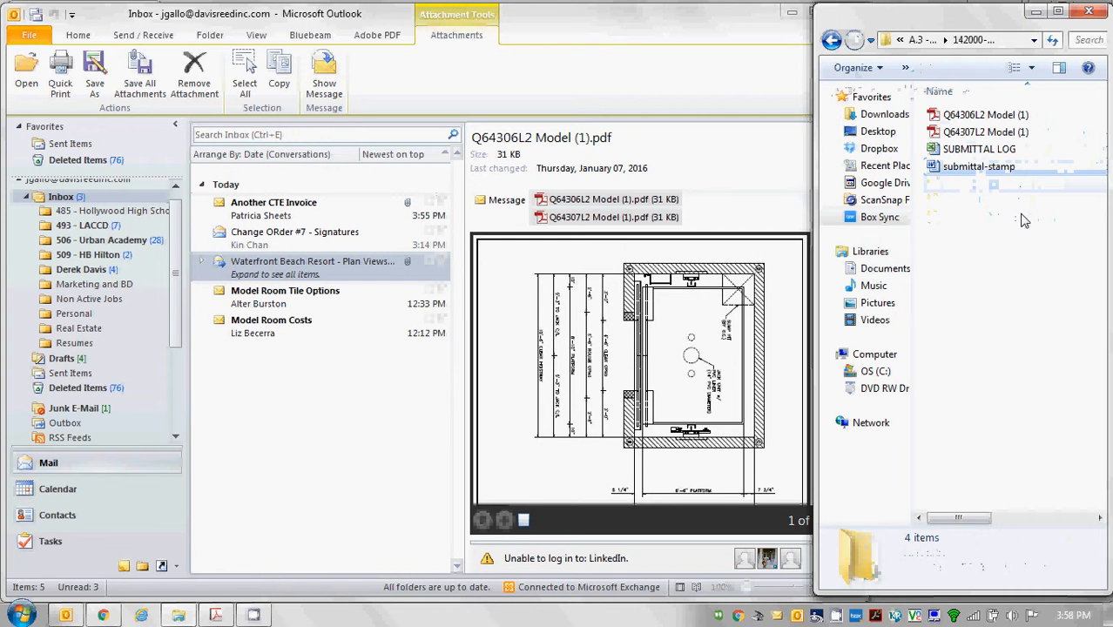
left_click(973, 170)
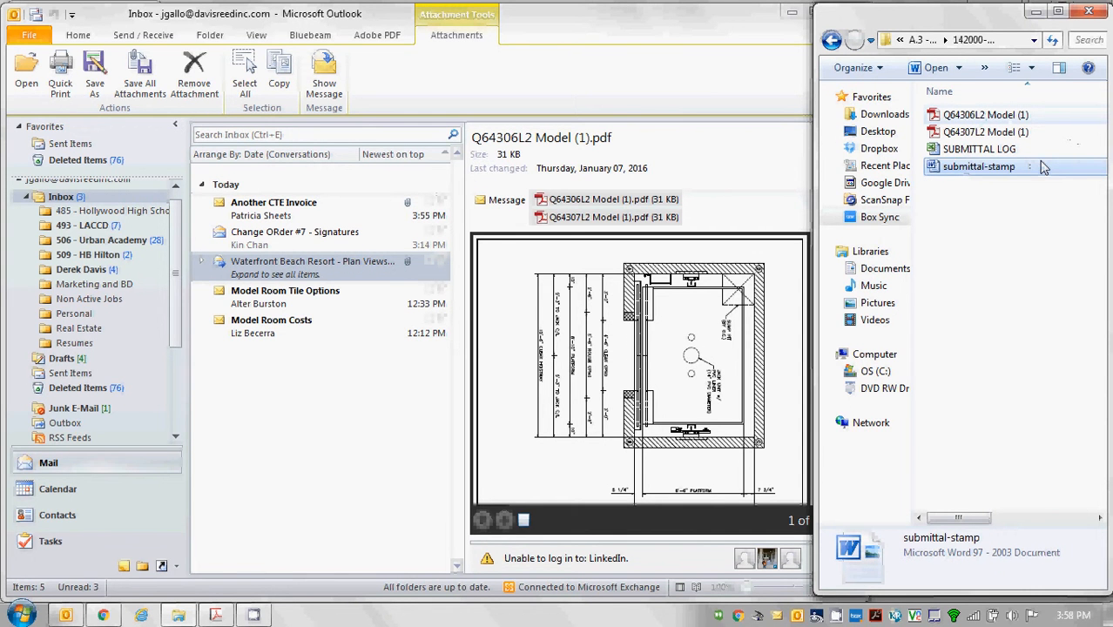
left_click(1008, 118)
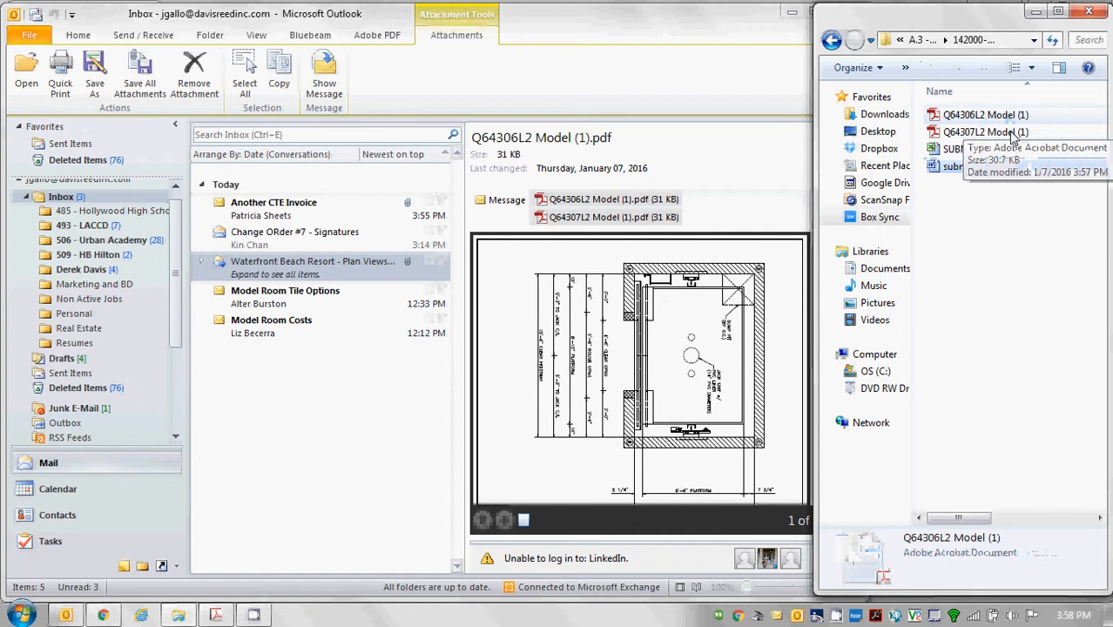
left_click(1012, 134)
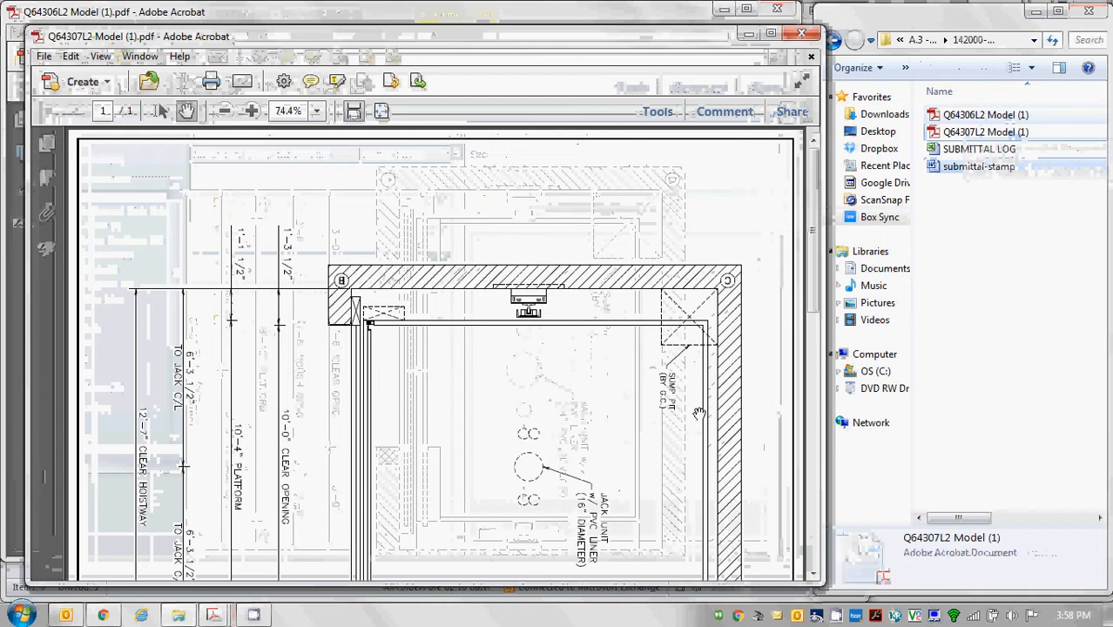
Scroll through Q64307L2 to review the pit plan and section for Elevator SE-3.
scroll(794, 366, "down", 10)
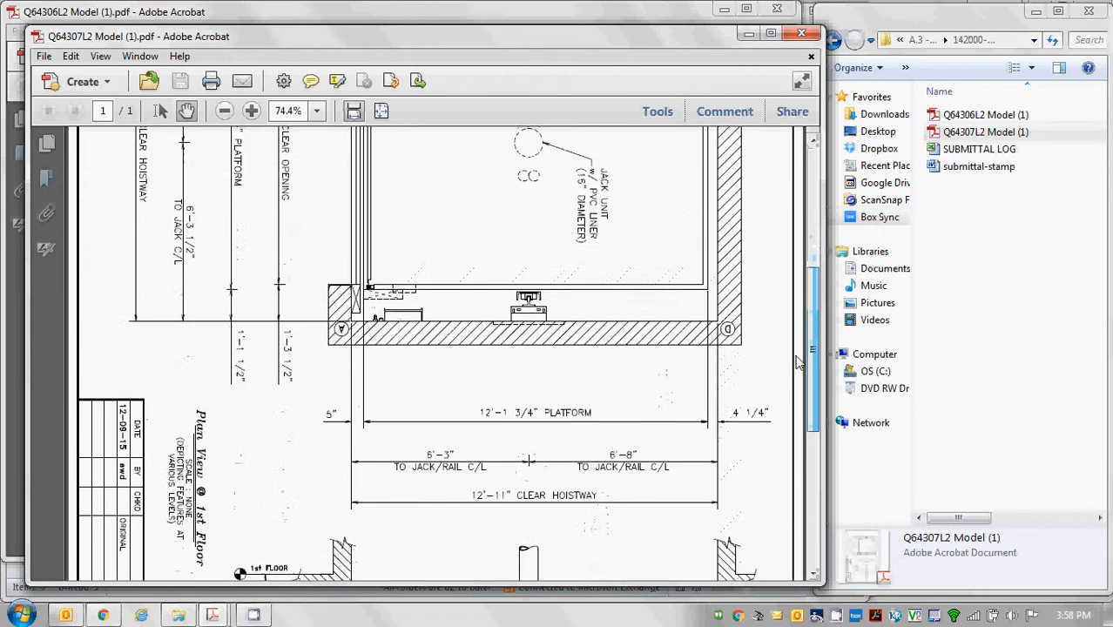
scroll(790, 421, "down", 3)
scroll(775, 391, "up", 4)
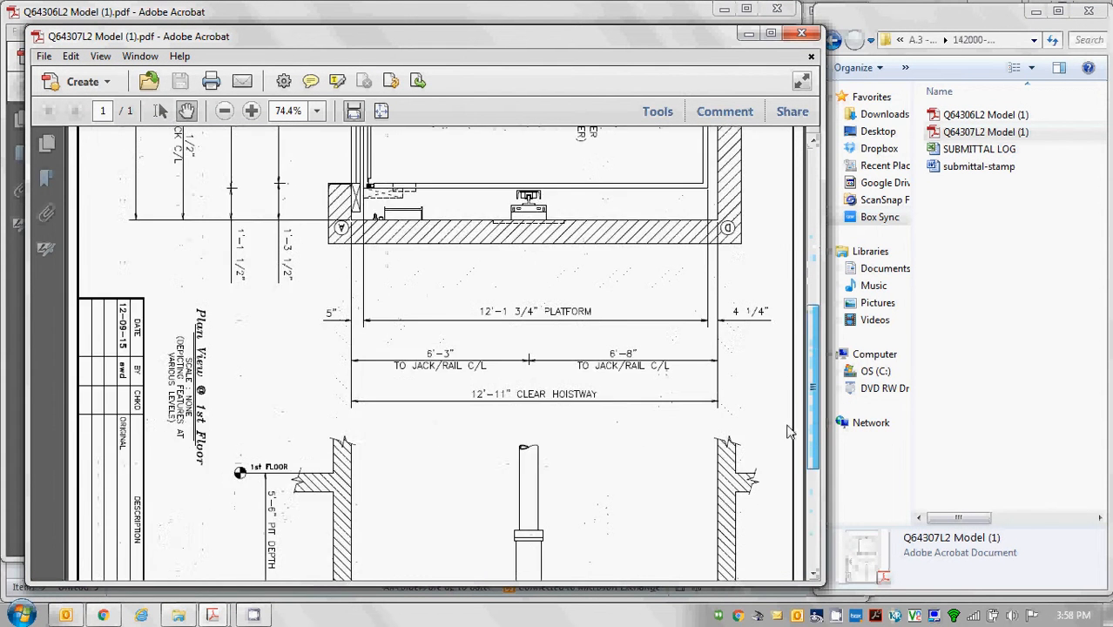
scroll(766, 366, "down", 5)
scroll(753, 343, "up", 5)
scroll(751, 314, "up", 5)
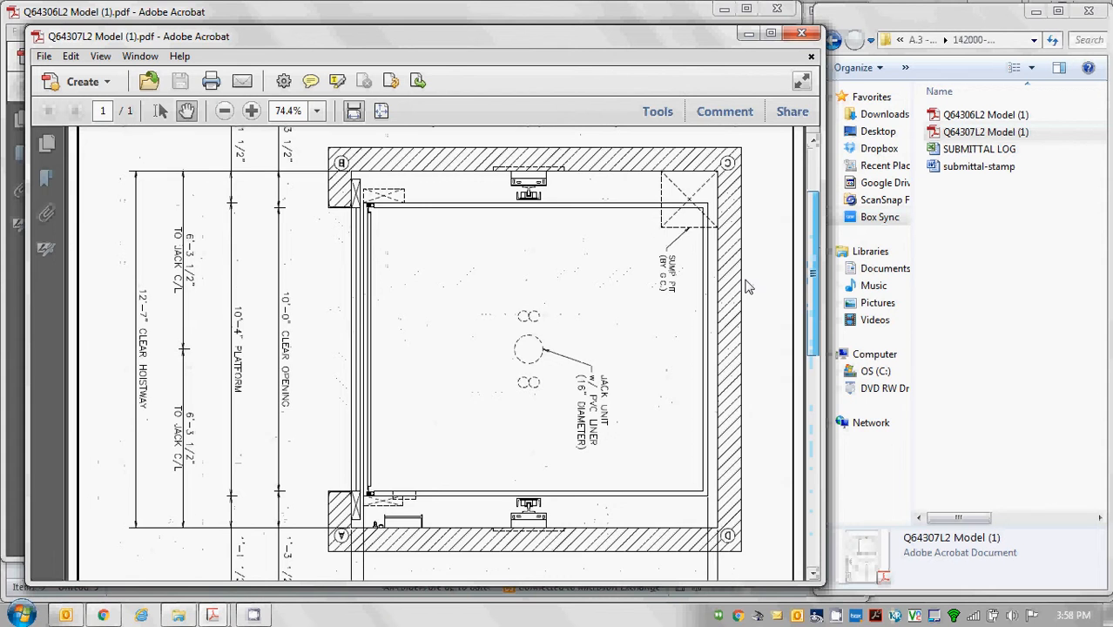
scroll(747, 392, "down", 8)
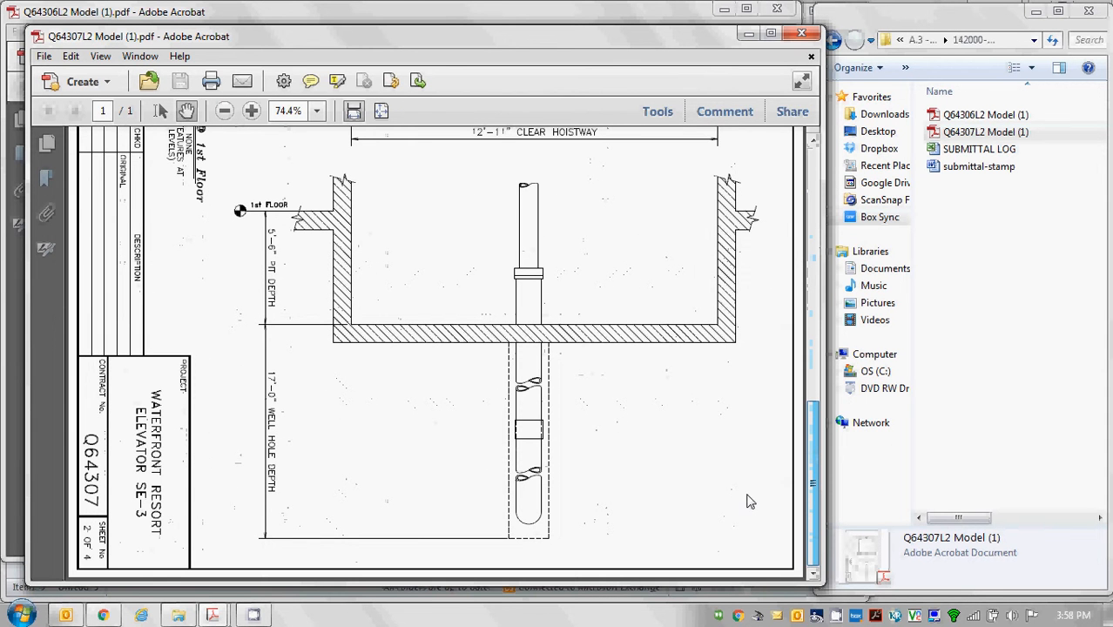
scroll(747, 487, "up", 8)
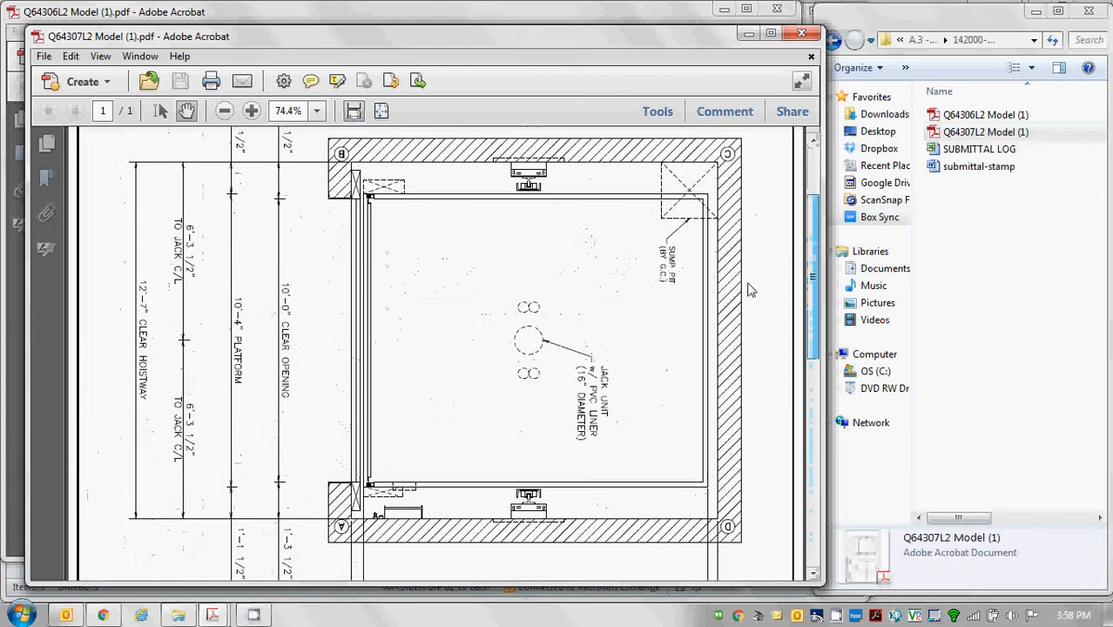
scroll(749, 279, "up", 2)
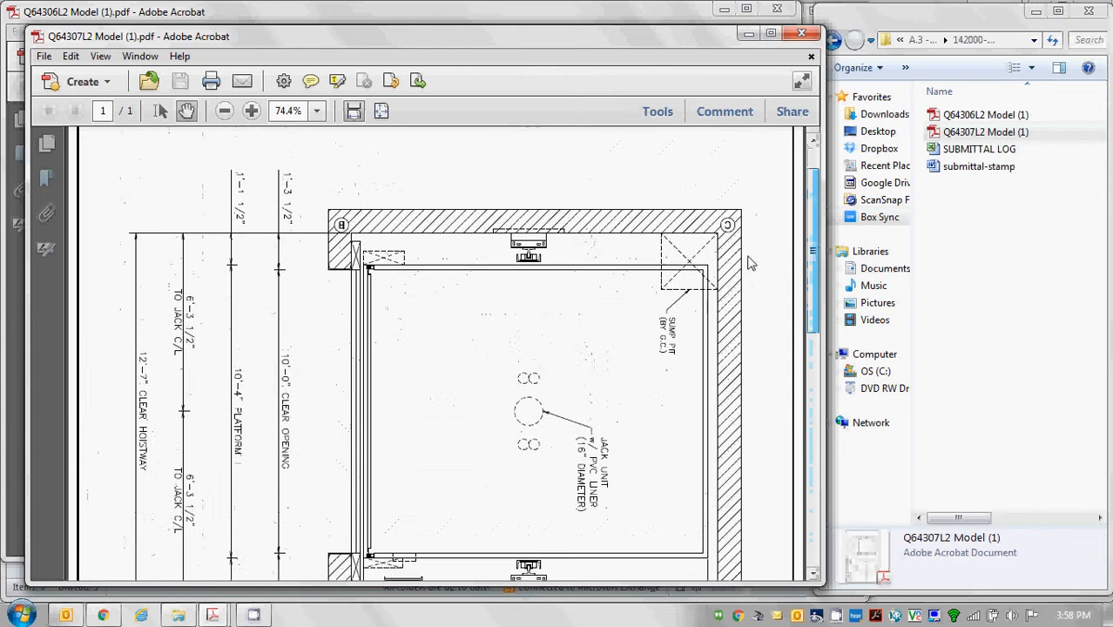
Close the drawing and copy Blank Submittal Cover from the 316332-1.1 Pile Mix Design folder.
left_click(803, 35)
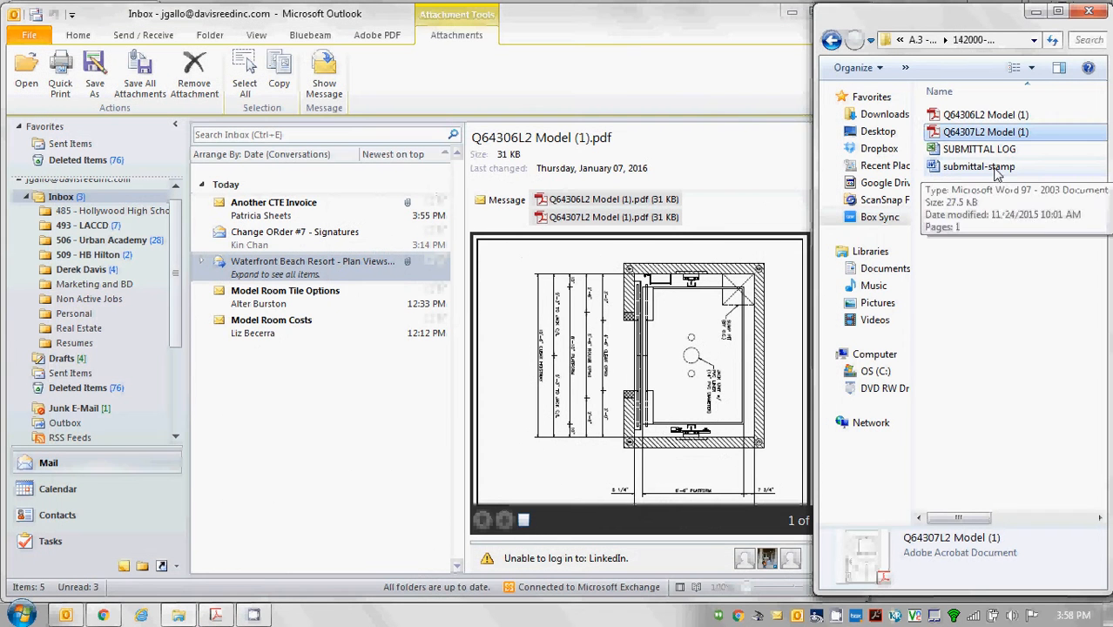
left_click(997, 169)
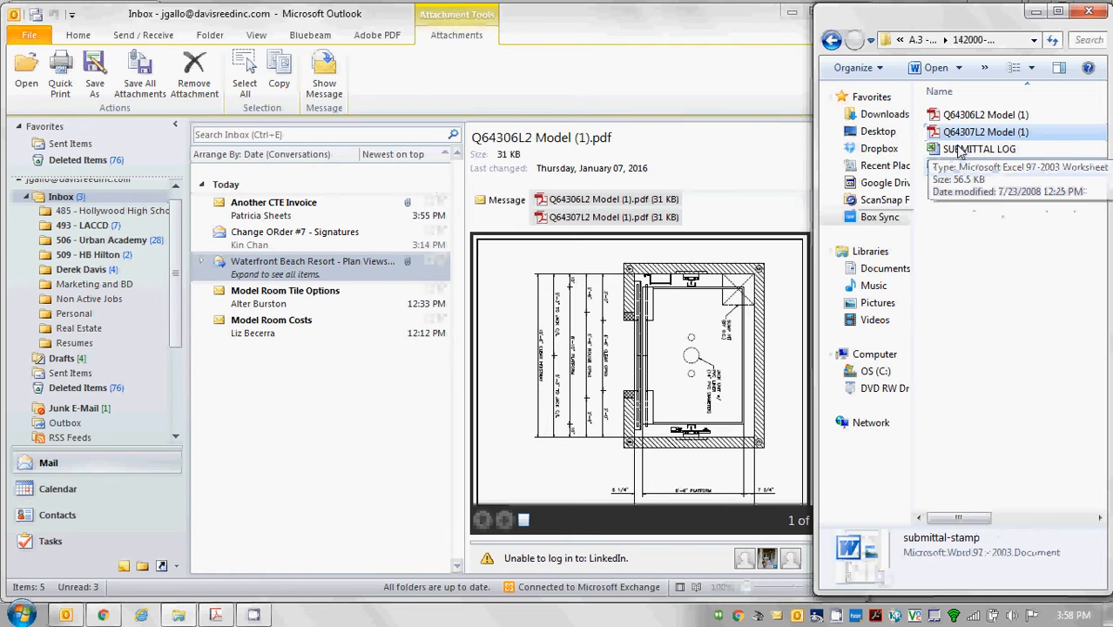
left_click(970, 220)
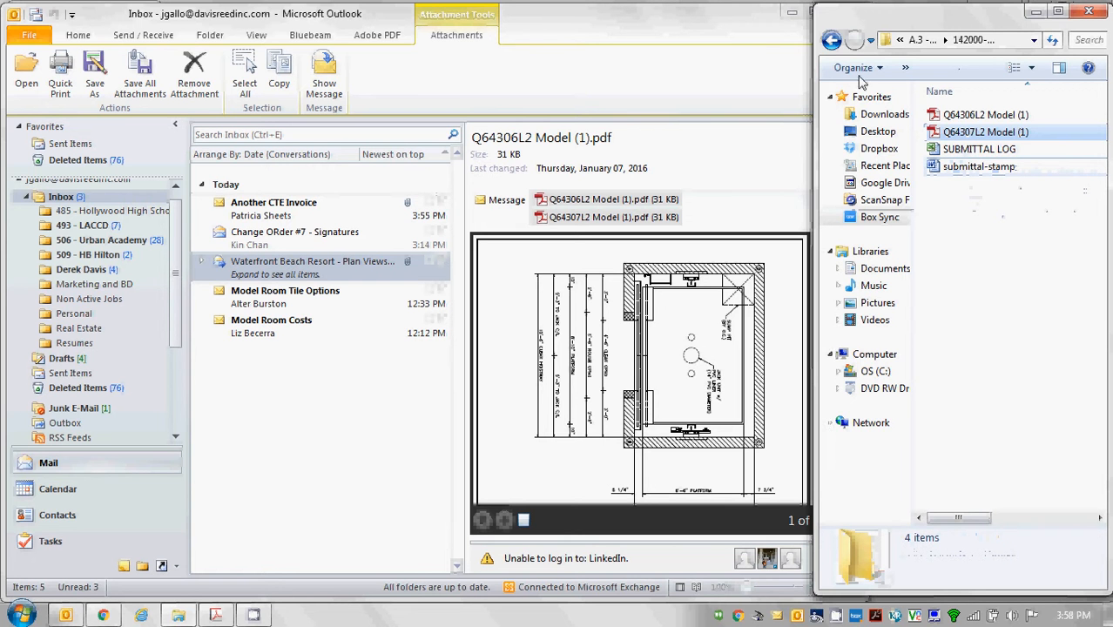
left_click(831, 41)
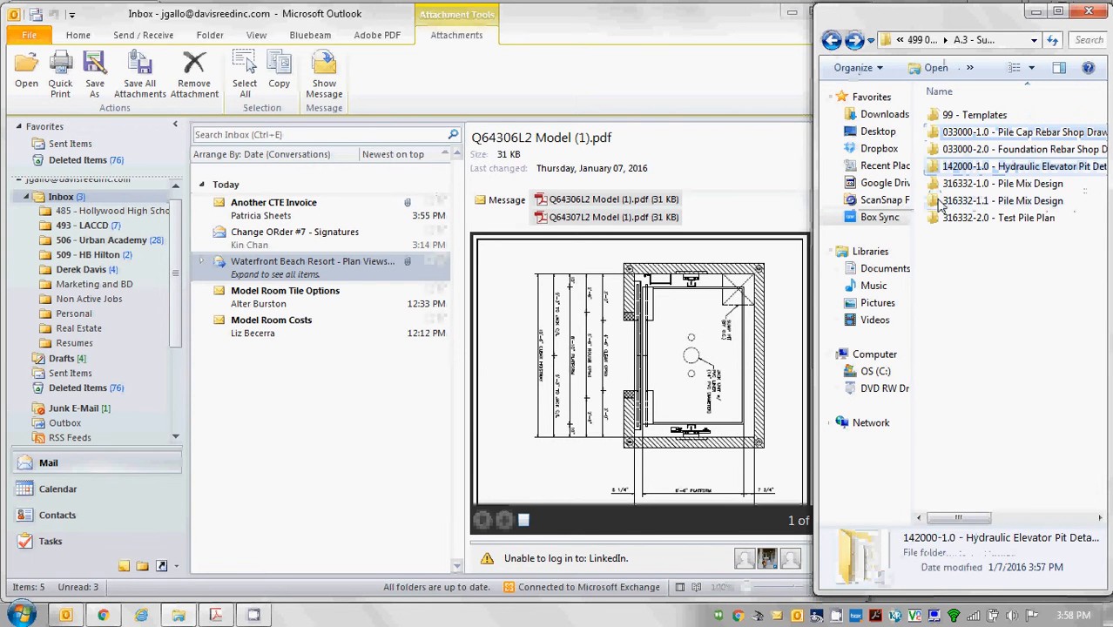
double_click(939, 202)
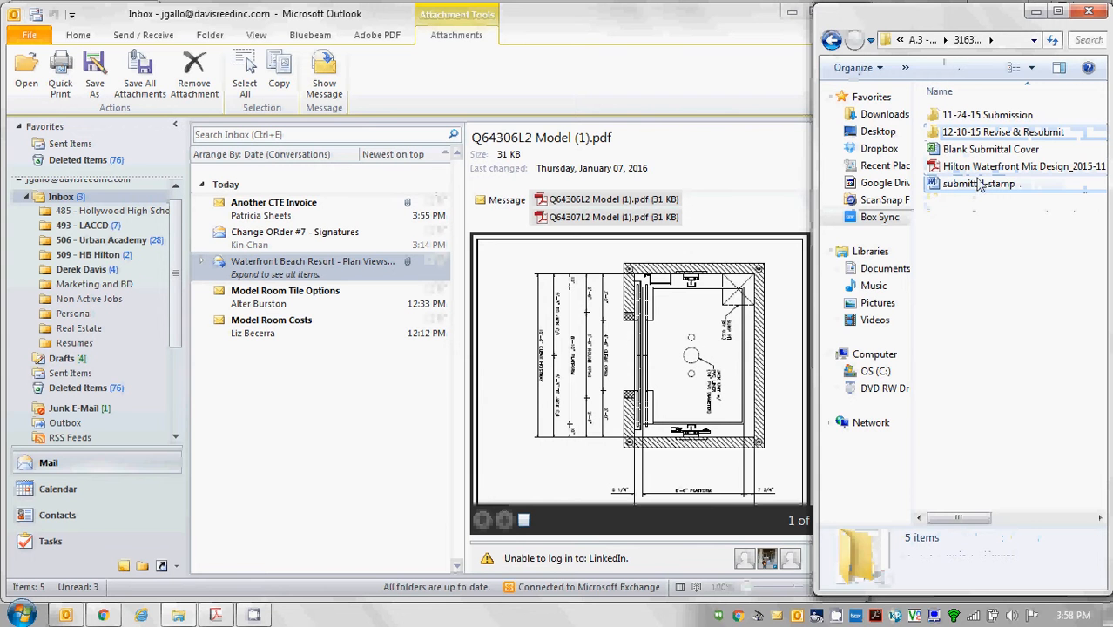
left_click(990, 150)
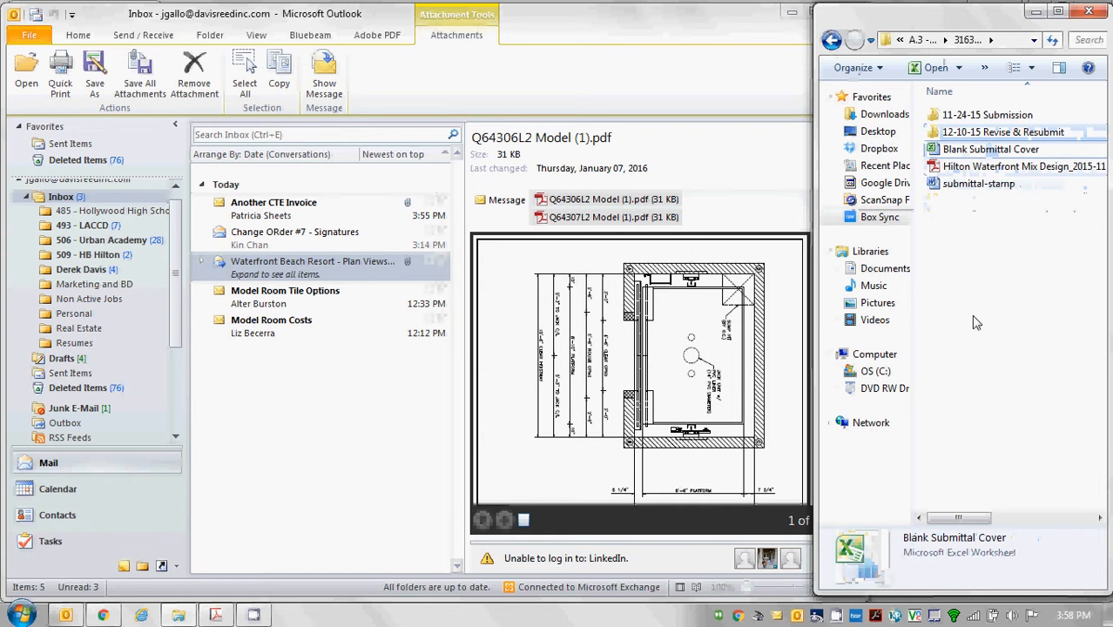
left_click(832, 41)
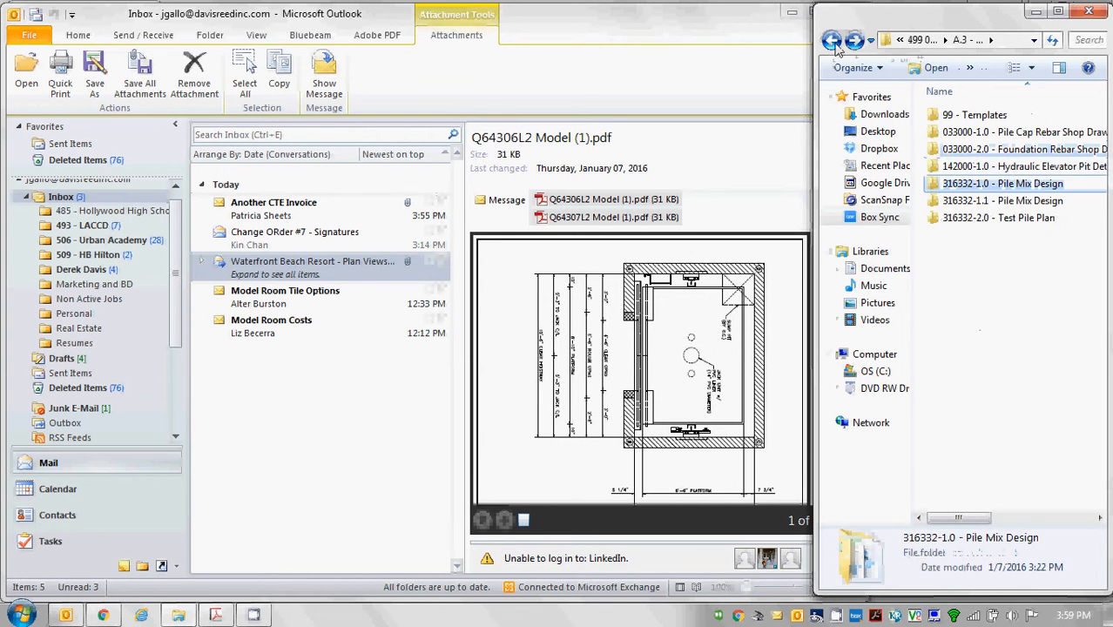
Paste Blank Submittal Cover into 142000-1.0, cancel the locked submittal-stamp file, and close Word.
double_click(965, 167)
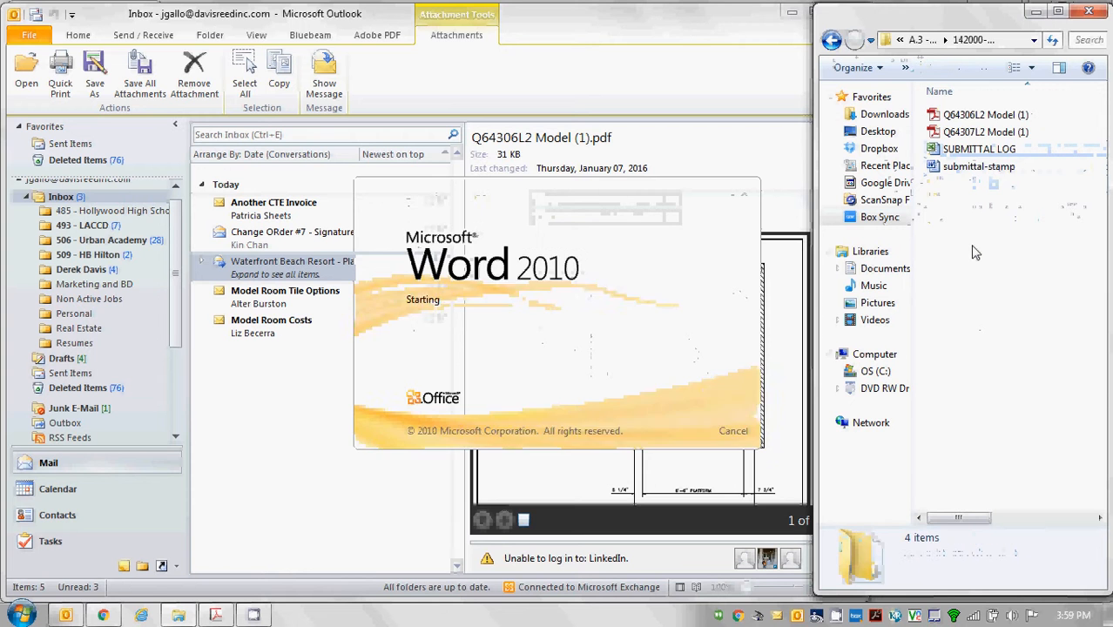
key("ctrl+v")
left_click(993, 270)
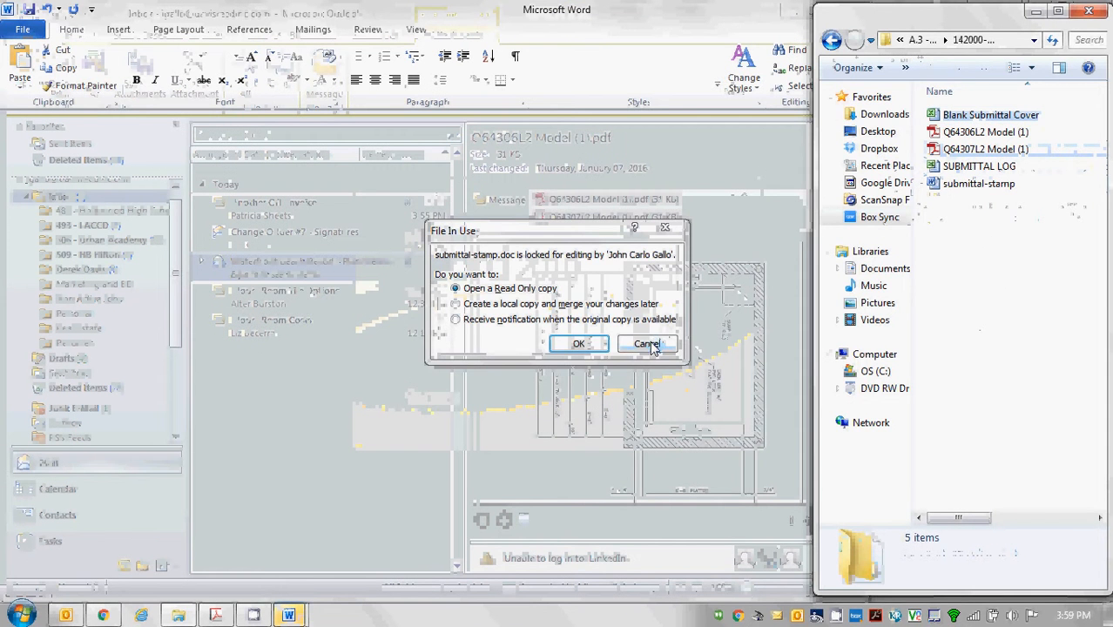
left_click(653, 344)
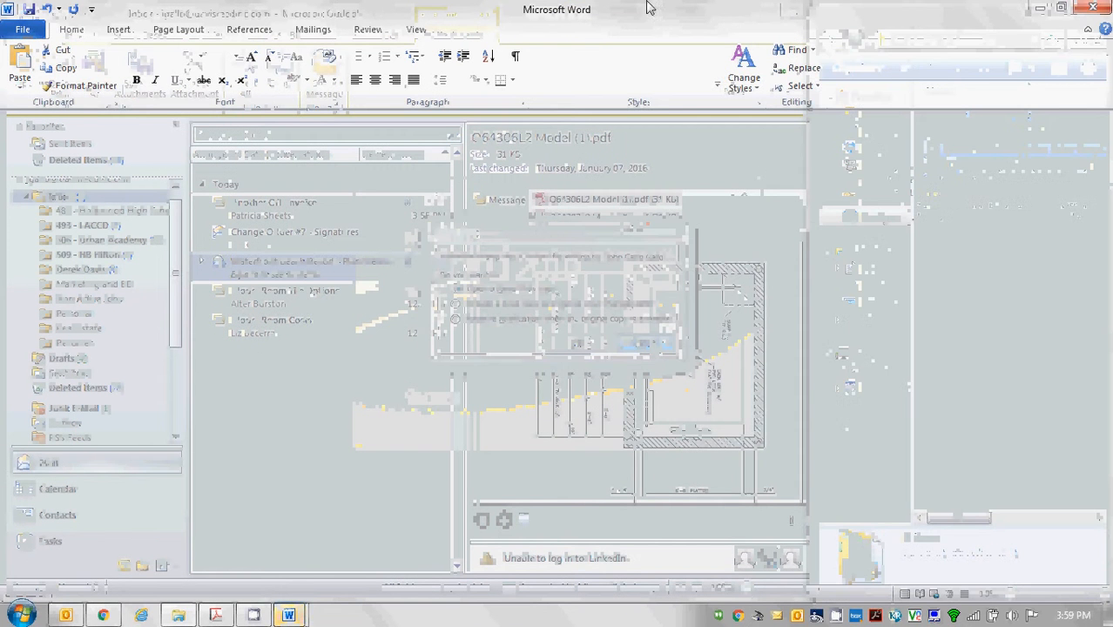
left_click(1092, 7)
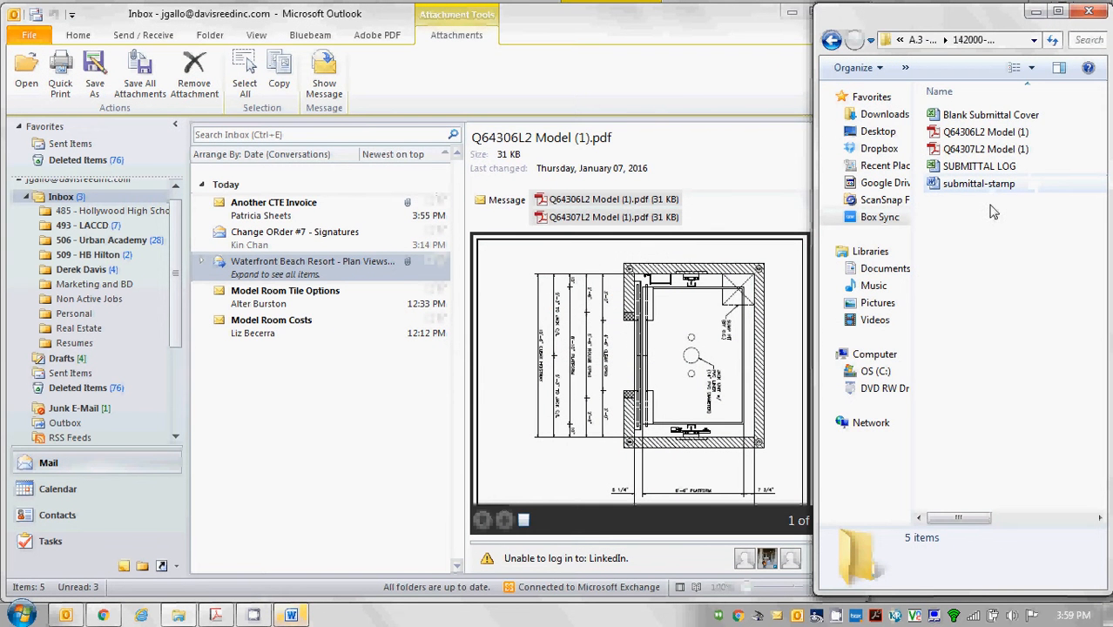
Open Blank Submittal Cover and change the transmittal date in H8 to 1/7/16.
left_click(1006, 115)
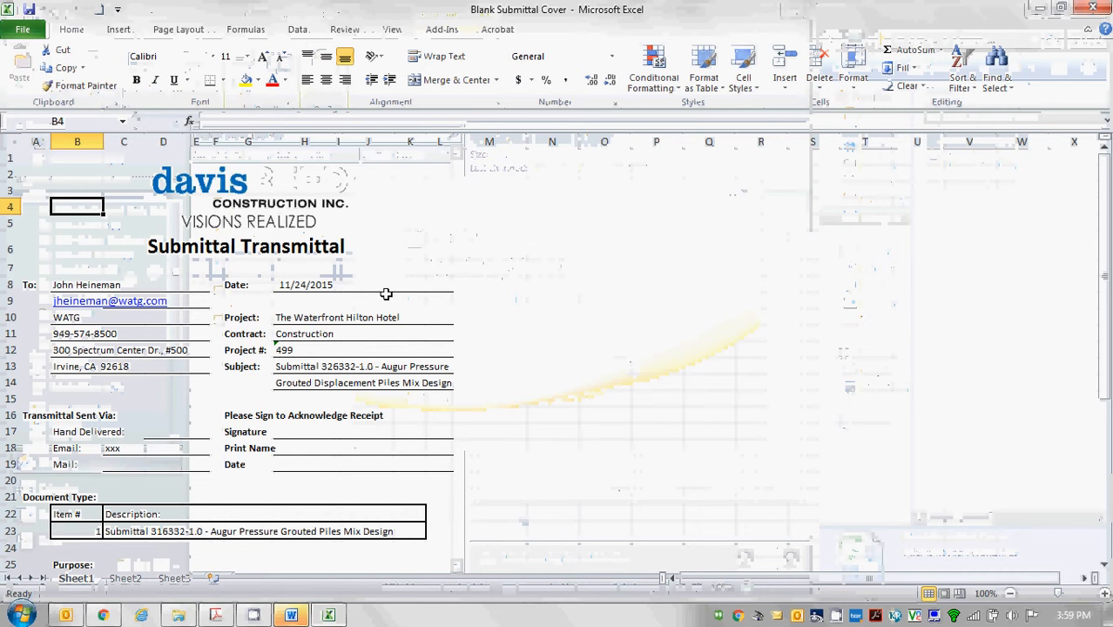
left_click(292, 282)
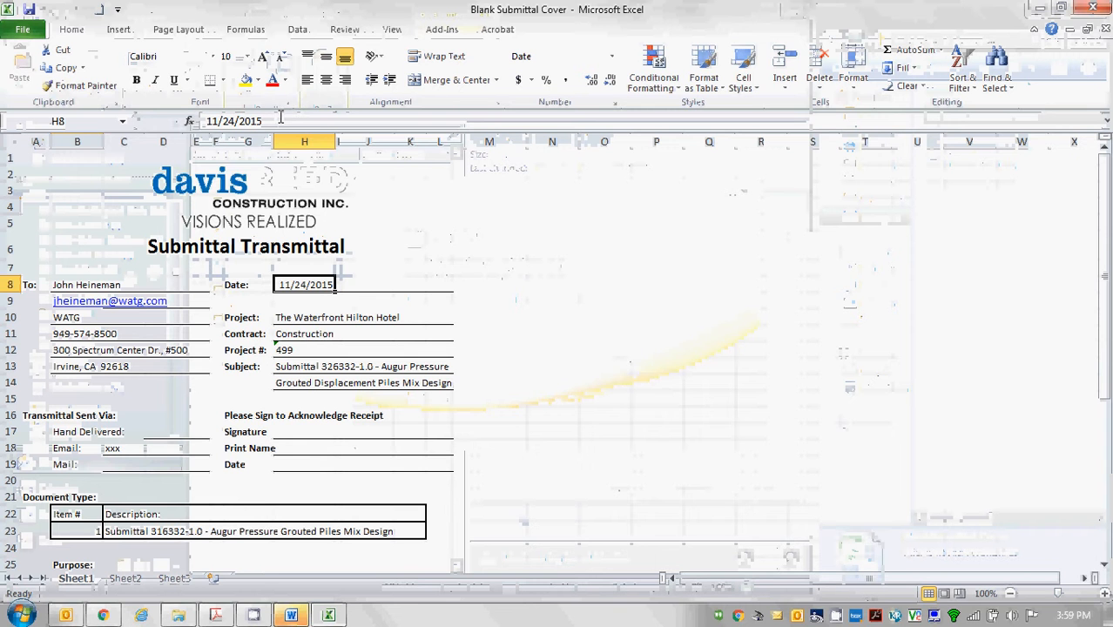
triple_click(176, 122)
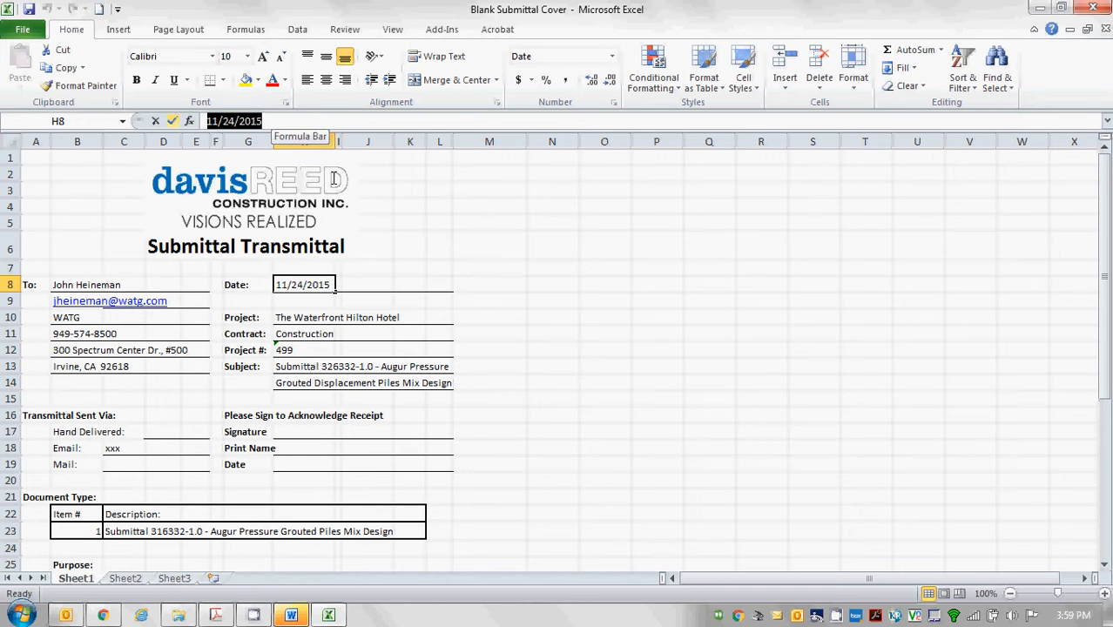
type("1/7/16")
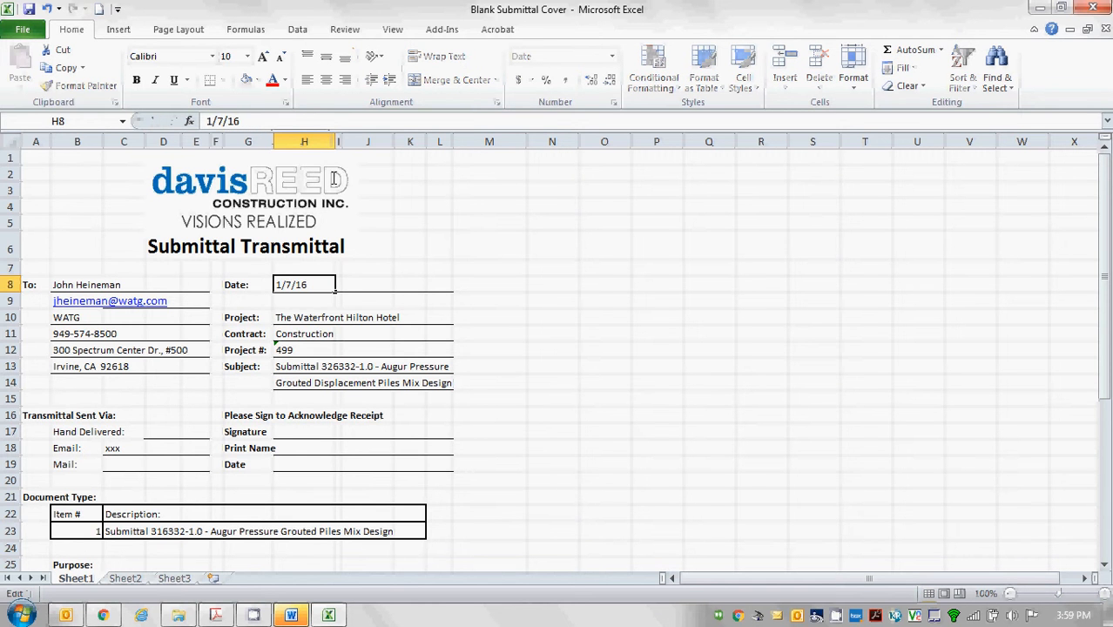
key("Return")
key("Return")
key("Return")
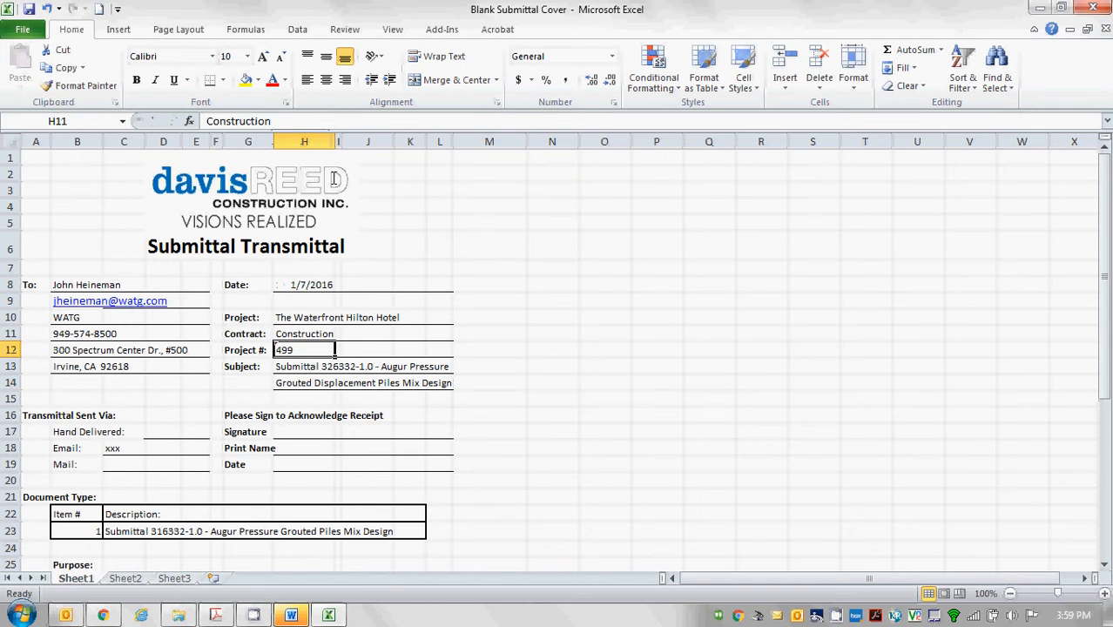
key("Return")
Rewrite the subject as '142000-1.0 - Hydraulic' in H13 and 'Elevator Pit Details' in H14.
left_click(399, 119)
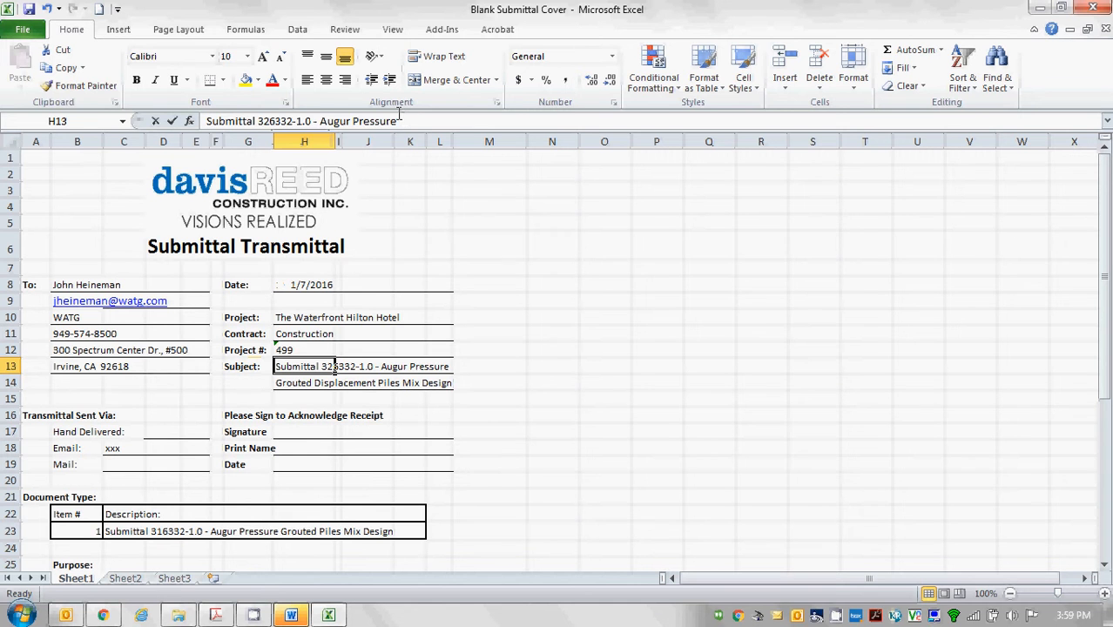
left_click_drag(398, 119, 259, 121)
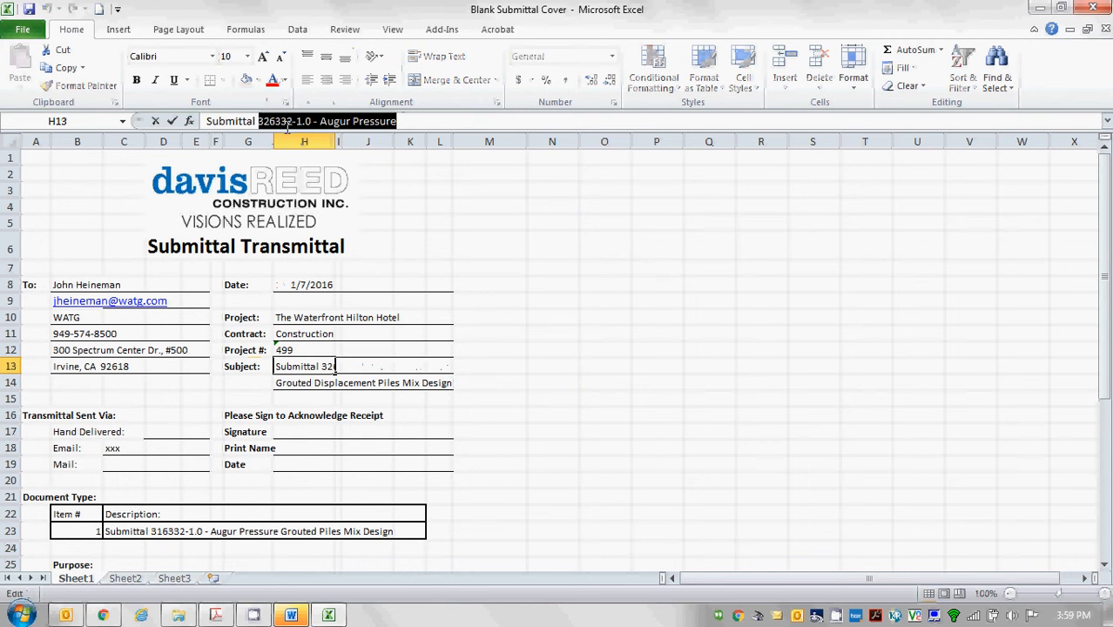
type("142000")
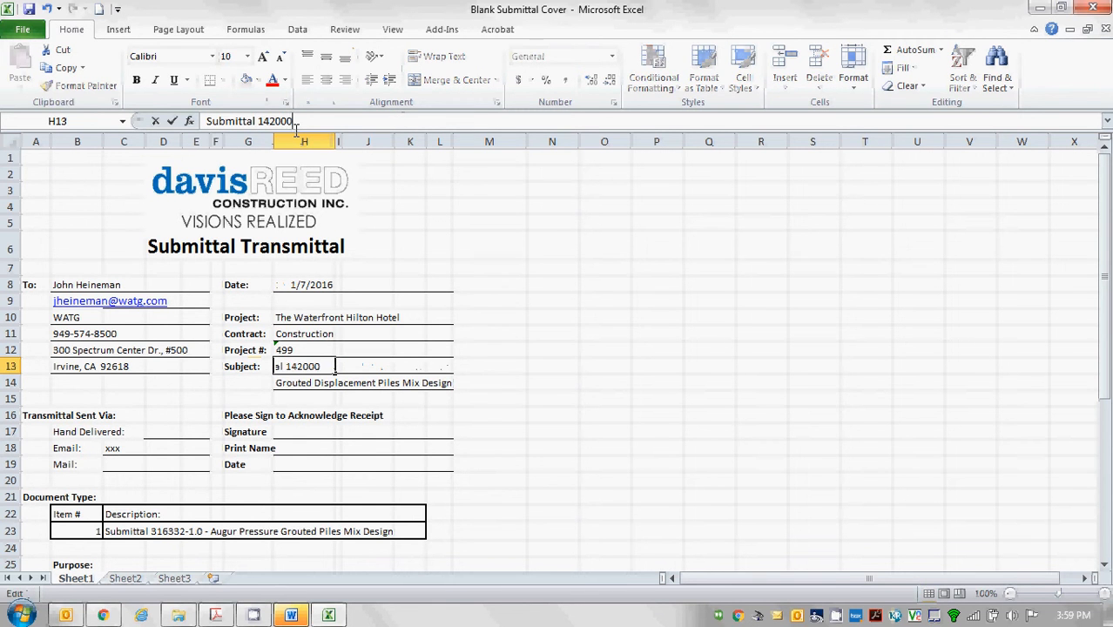
type("-1.0")
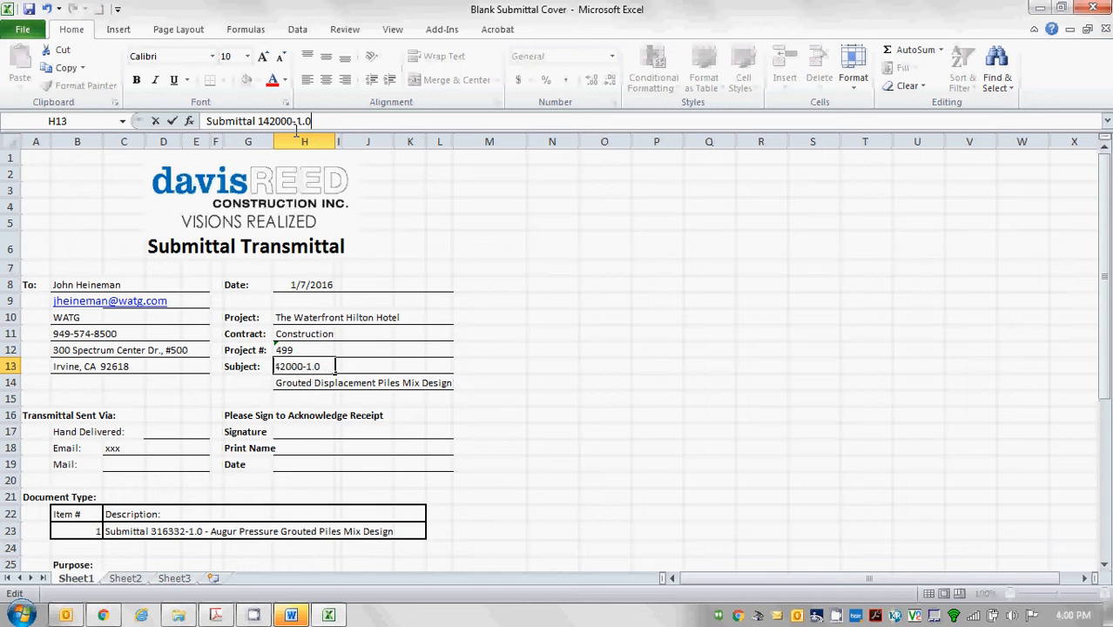
type(" - Hydraulic")
key("Return")
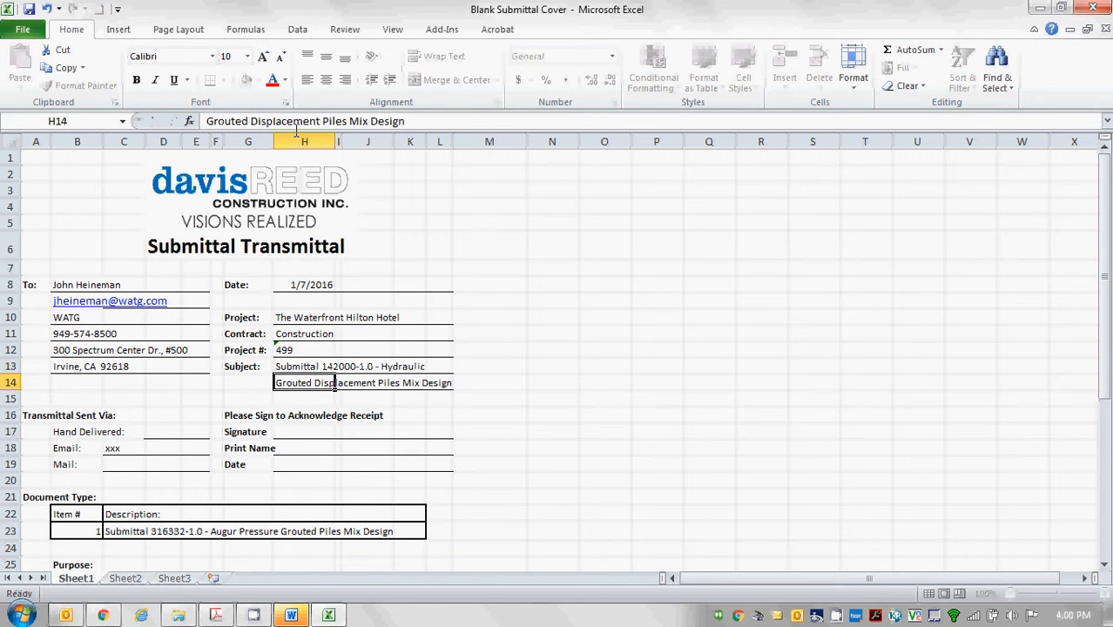
type("El")
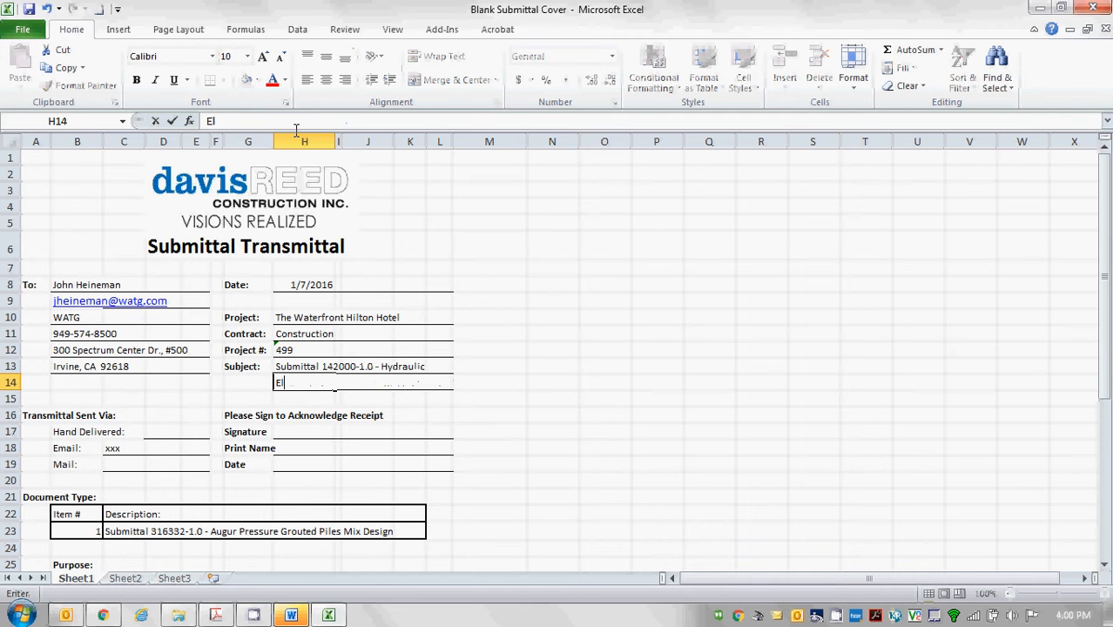
type("evator Pit D")
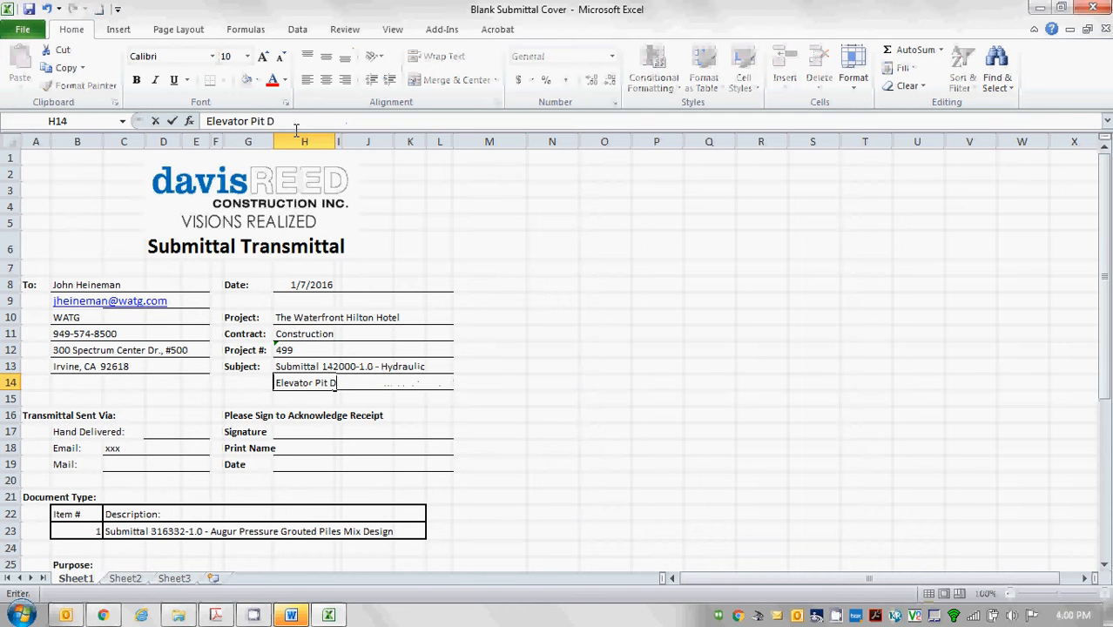
type("etails")
key("Return")
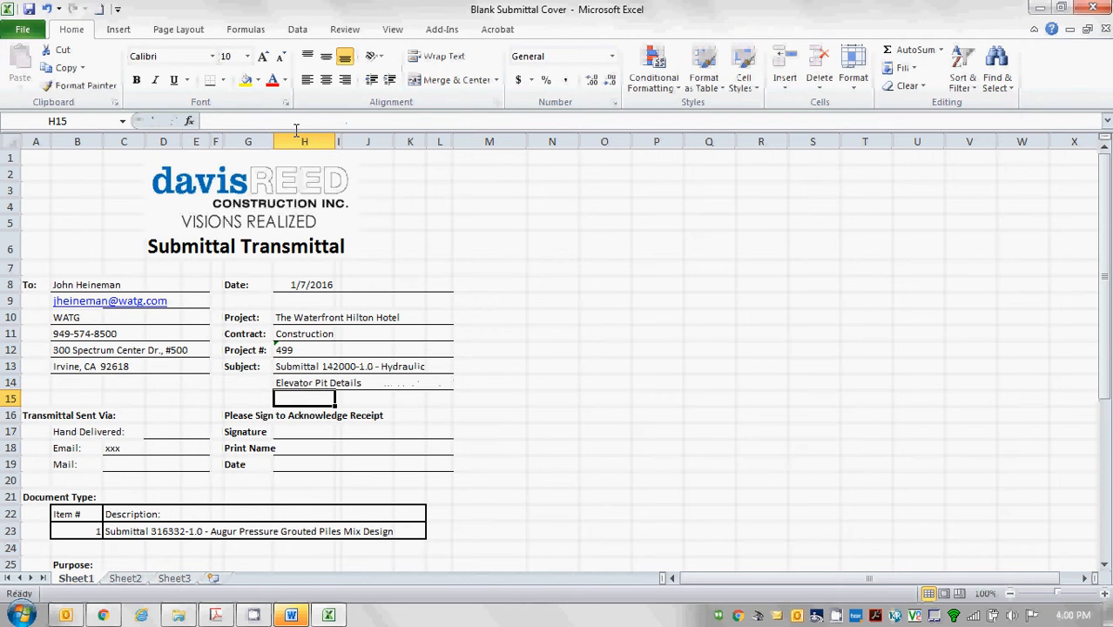
key("Down")
key("Left")
key("Left")
key("Down")
key("Down")
key("Down")
key("Down")
key("Down")
key("Down")
key("Down")
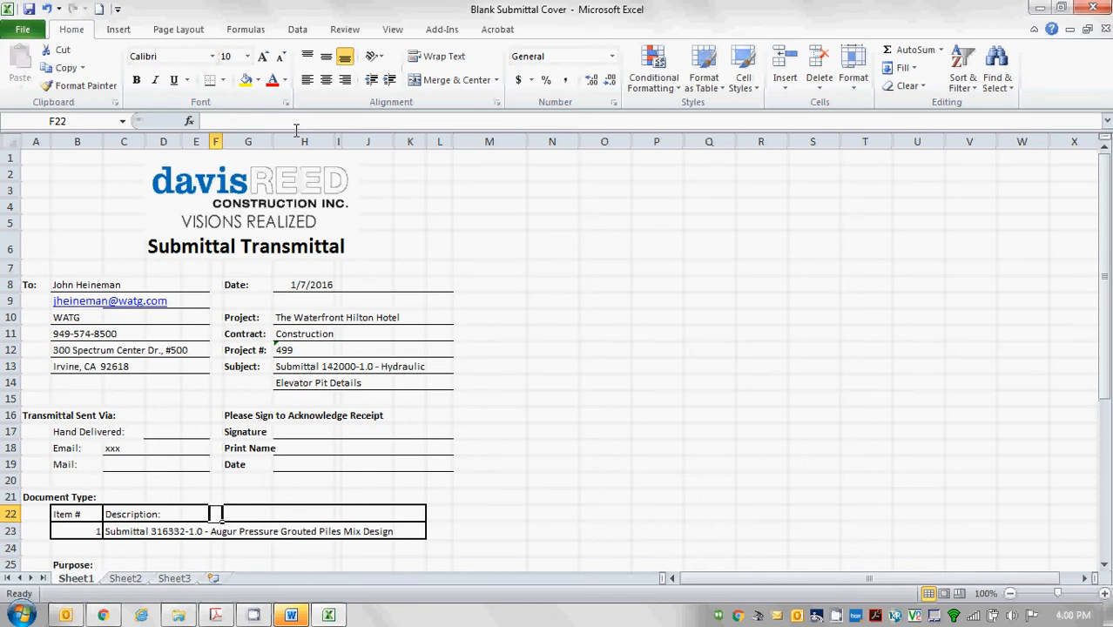
key("Left")
key("Left")
key("Left")
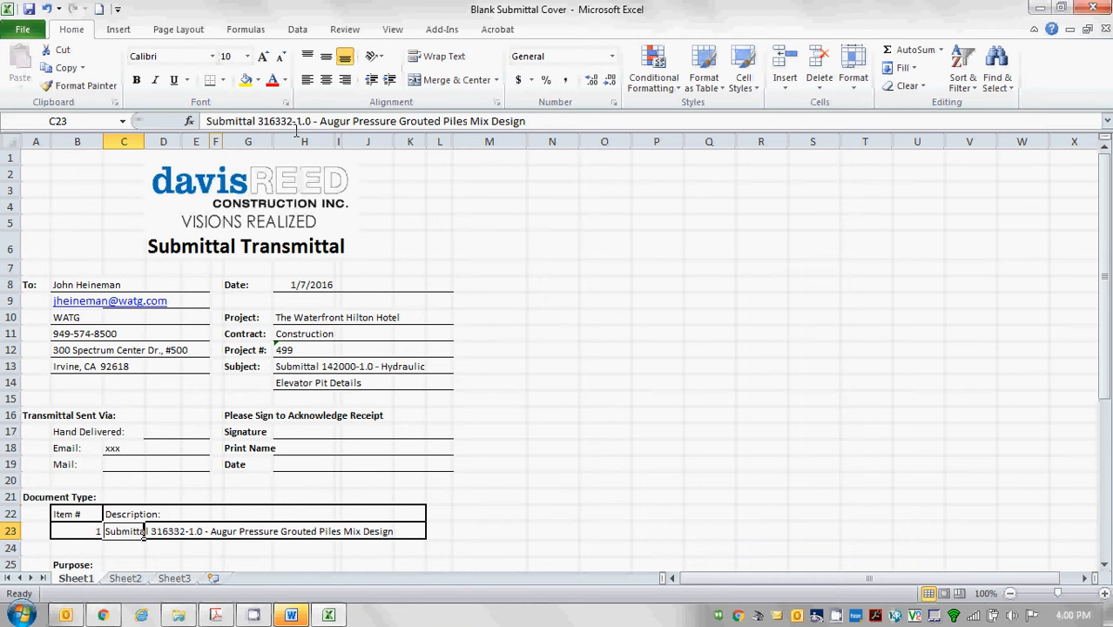
Change C23's description to 'Submittal 142000-1.0 - Hydraulic Elevator Pit Details'.
left_click_drag(553, 114, 347, 121)
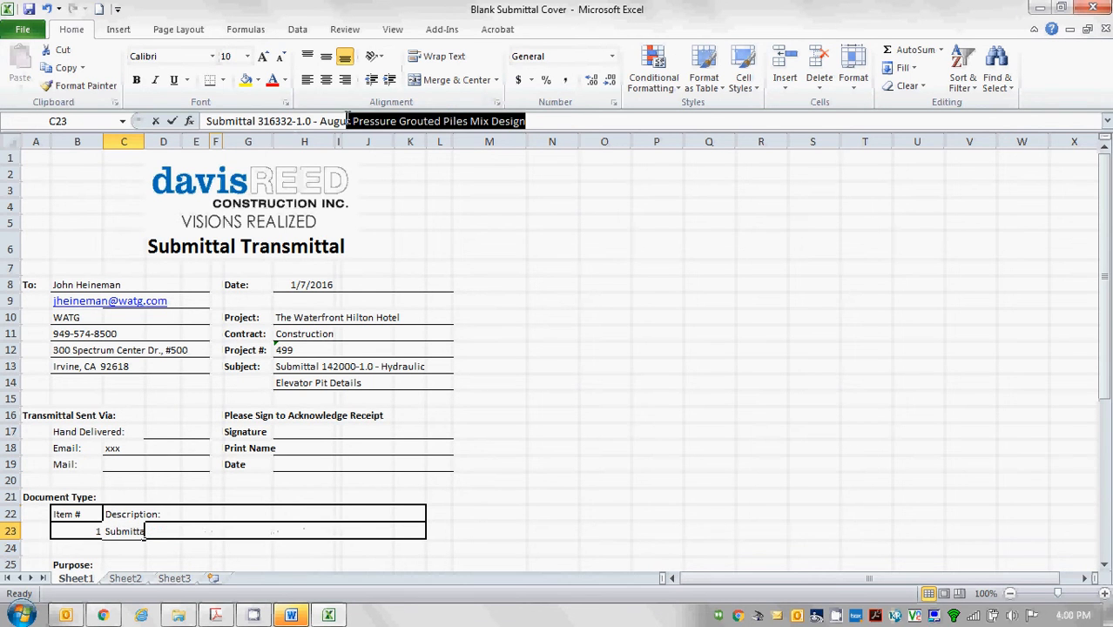
key("Delete")
key("BackSpace")
key("BackSpace")
key("BackSpace")
key("BackSpace")
key("BackSpace")
key("BackSpace")
key("BackSpace")
key("BackSpace")
key("BackSpace")
key("BackSpace")
key("BackSpace")
key("BackSpace")
key("BackSpace")
key("BackSpace")
key("BackSpace")
key("BackSpace")
key("BackSpace")
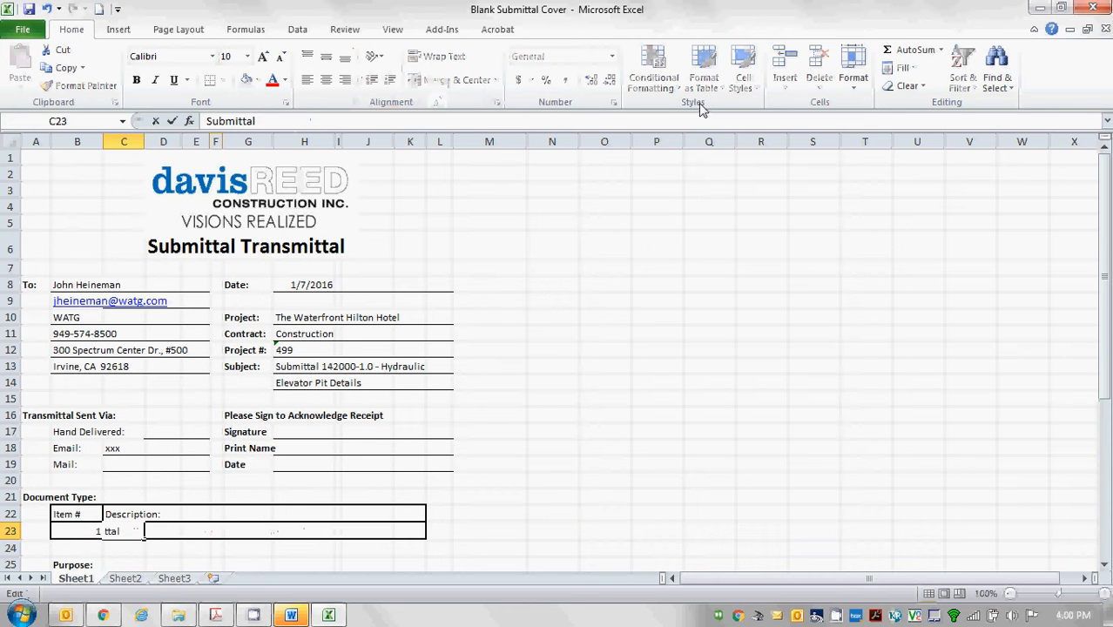
type("142000-1.0 ")
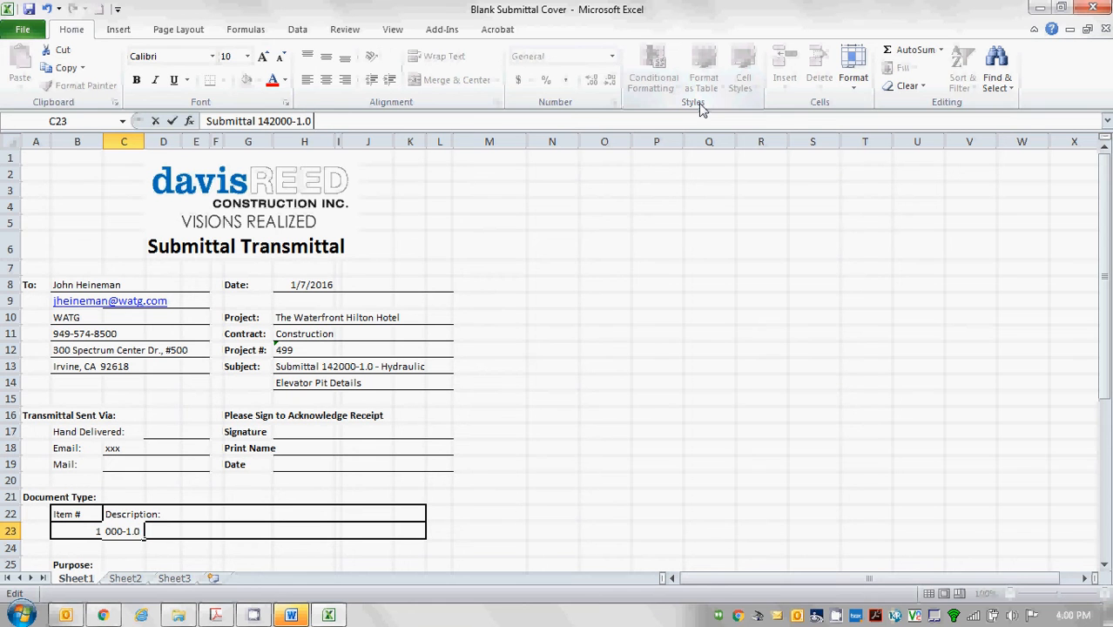
type("- Hydraulic Elevator ")
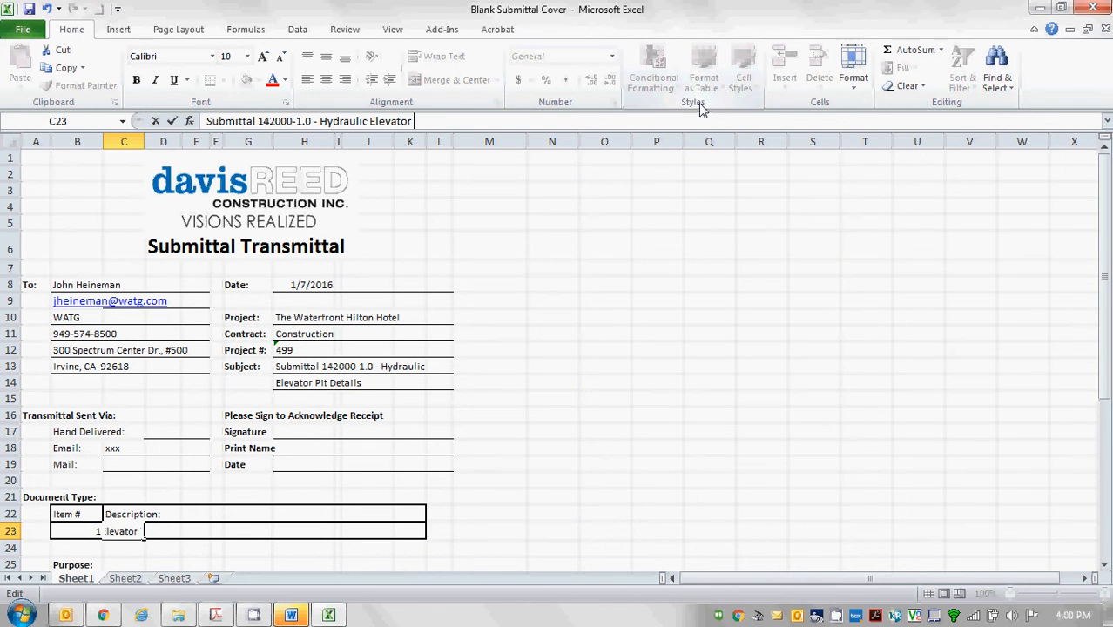
type("Bit Details")
key("Return")
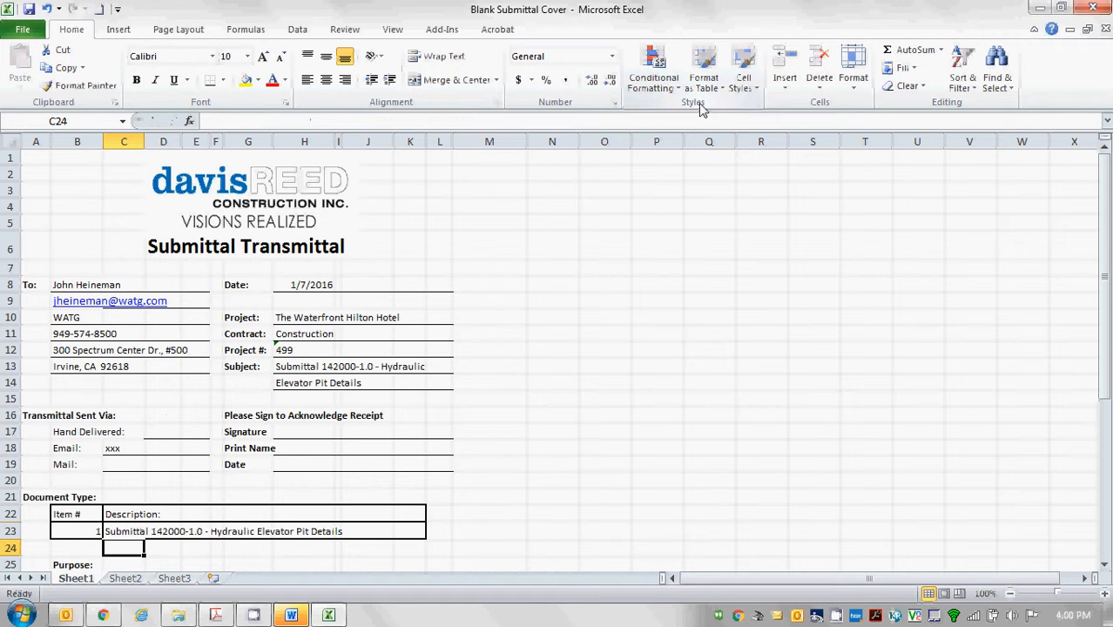
Enter the sender's name in B39 and the sender's phone number in B40.
key("Down")
key("Down")
key("Down")
key("Down")
key("Down")
key("Down")
key("Down")
key("Down")
key("Down")
key("Down")
key("Down")
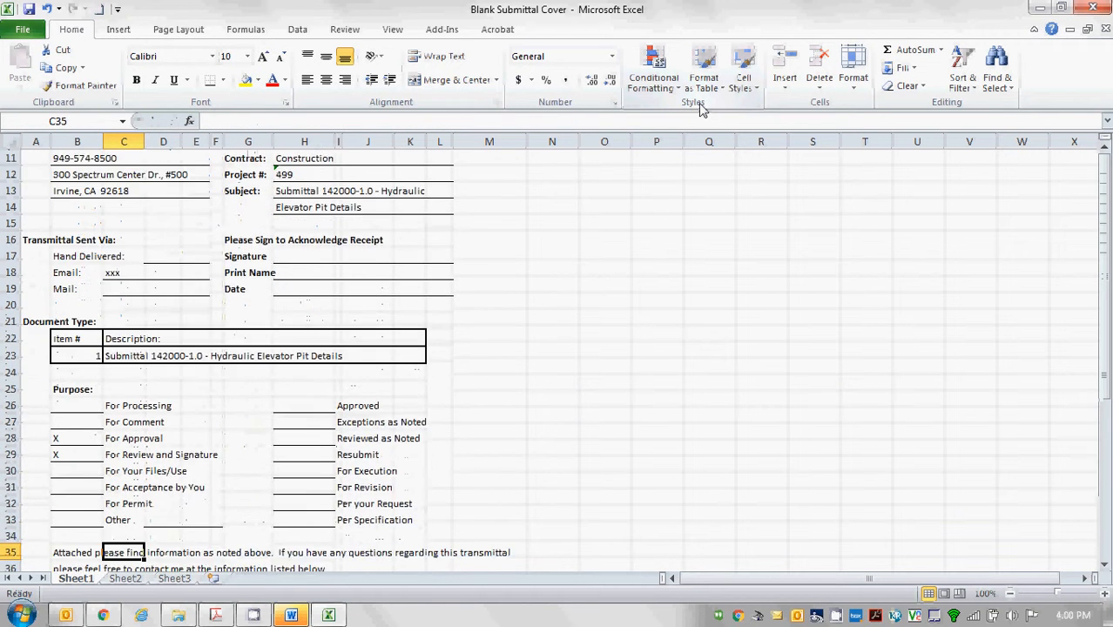
key("Down")
key("Down")
key("Down")
key("Down")
key("Down")
key("Up")
key("Left")
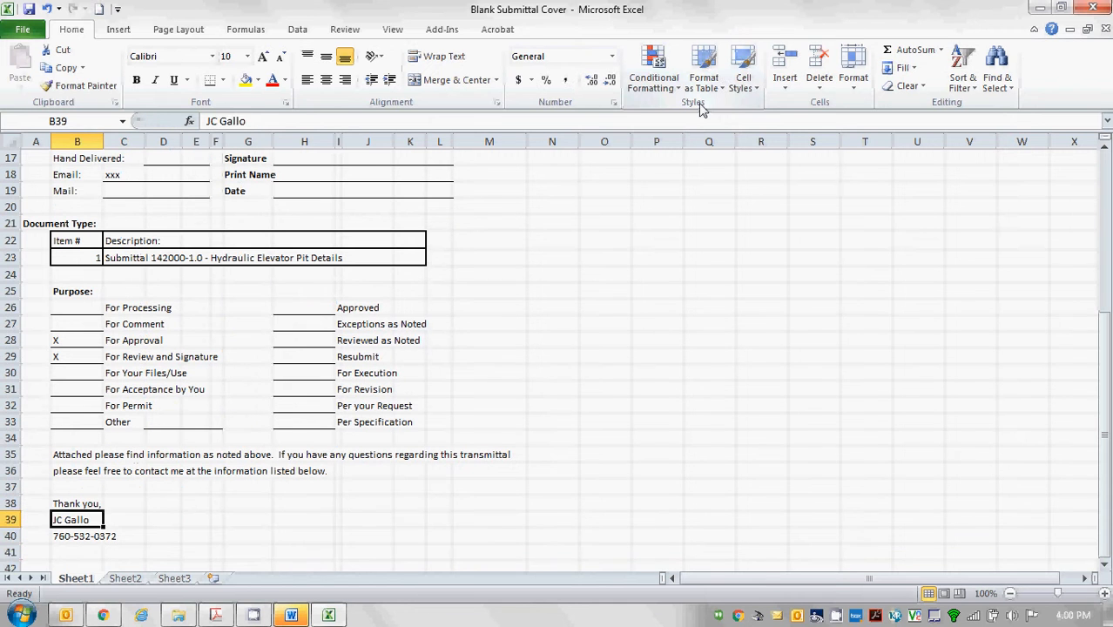
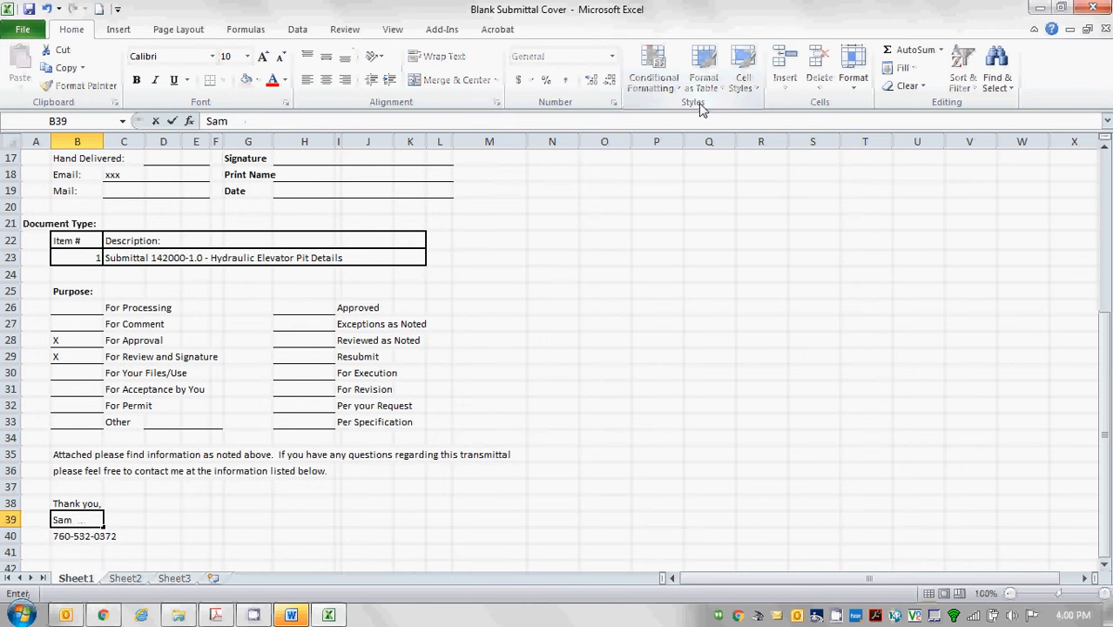
key("Return")
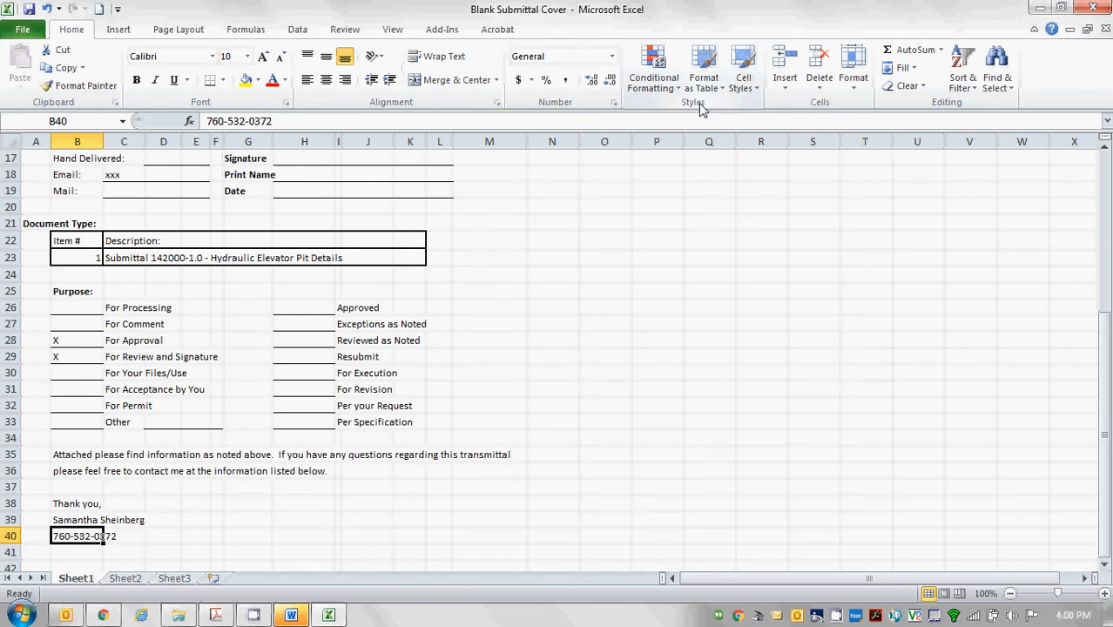
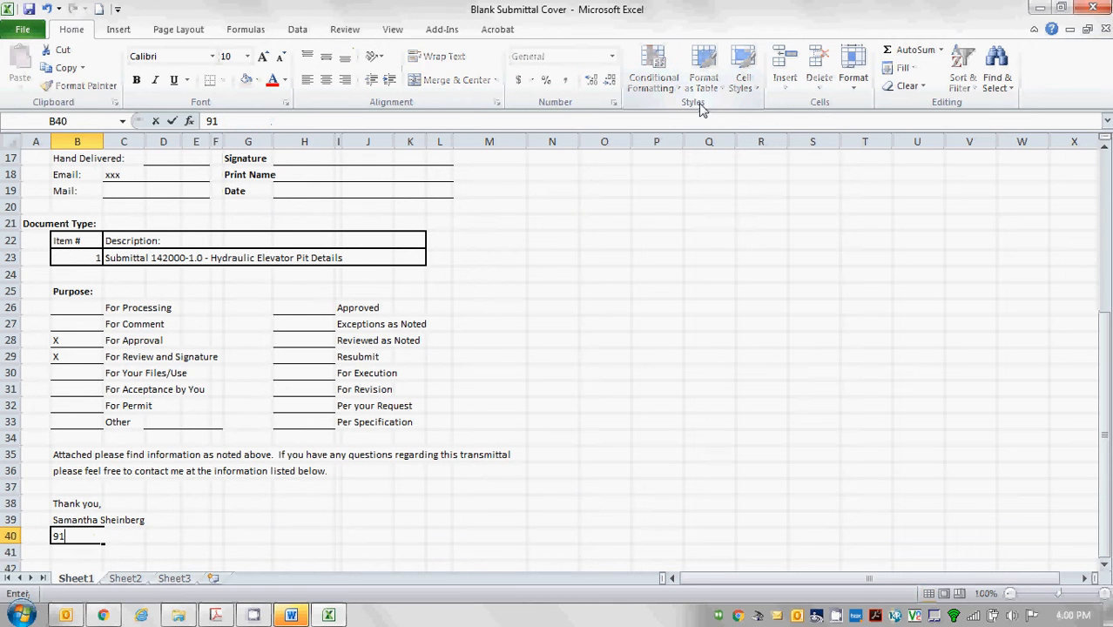
key("Return")
Leave B41 empty and save the submittal cover workbook.
type("]")
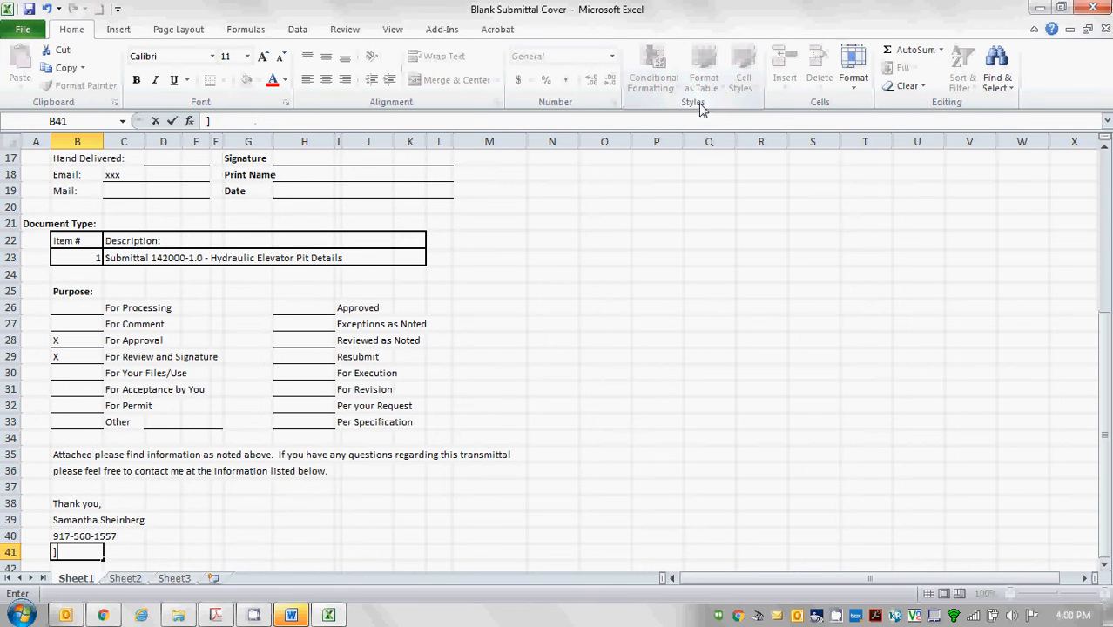
key("BackSpace")
key("Return")
key("Up")
key("Up")
key("Up")
key("Up")
key("Up")
key("Up")
key("Up")
key("Up")
key("Up")
key("Up")
key("Up")
key("Up")
key("Up")
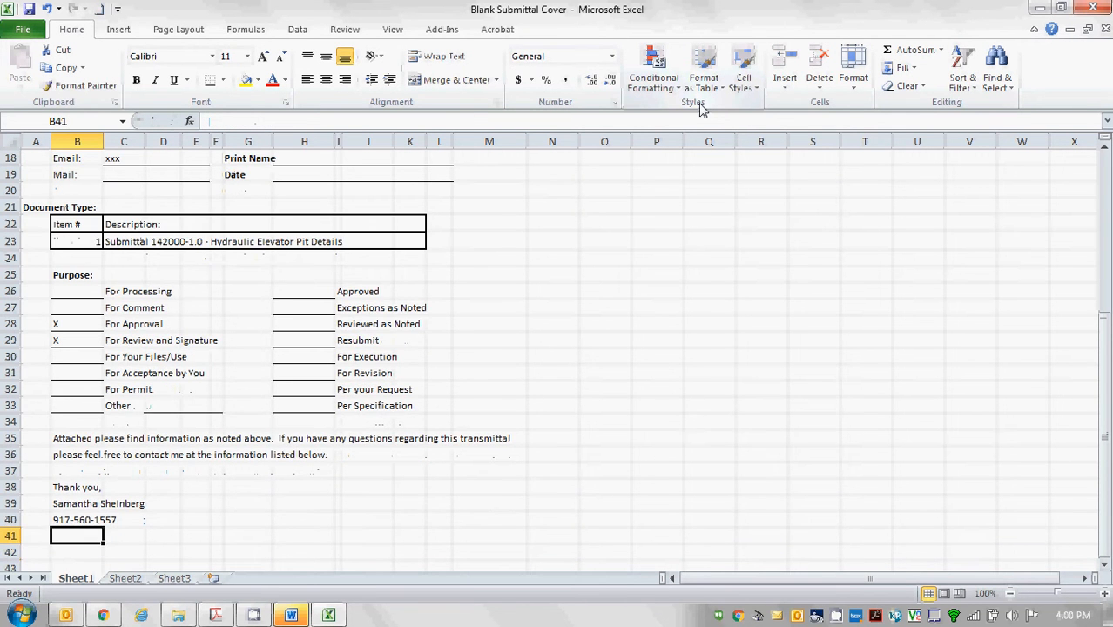
key("Up")
key("Up")
key("Up")
key("Up")
key("Up")
key("Up")
key("Up")
key("Up")
key("Up")
key("Up")
key("Up")
key("Up")
key("Up")
key("Up")
key("Up")
key("Up")
key("Up")
key("Up")
key("Up")
key("Up")
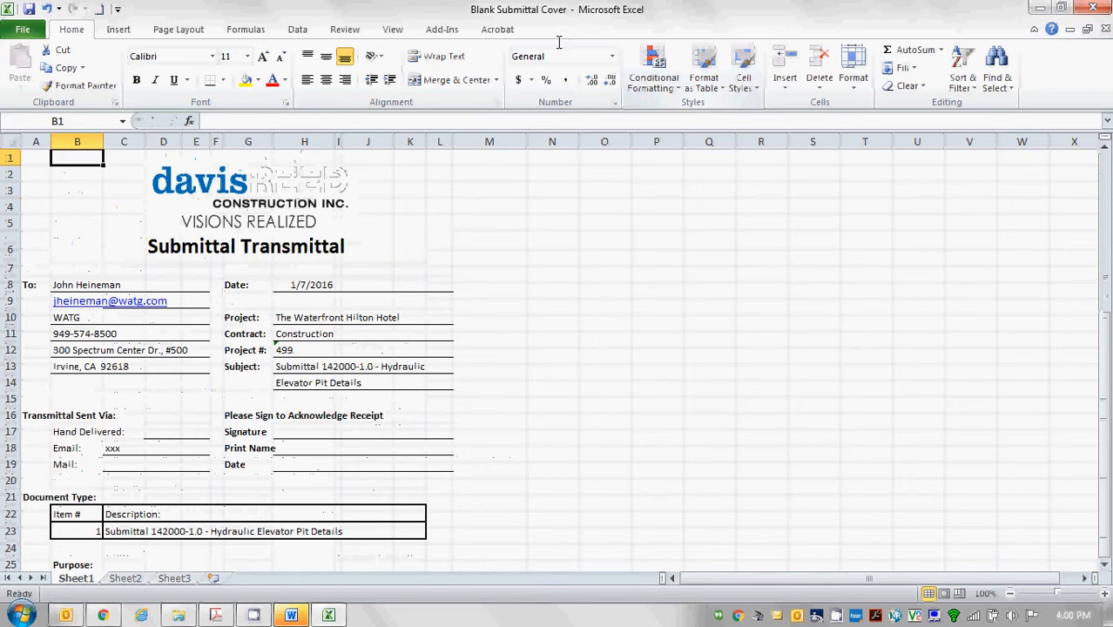
left_click(29, 9)
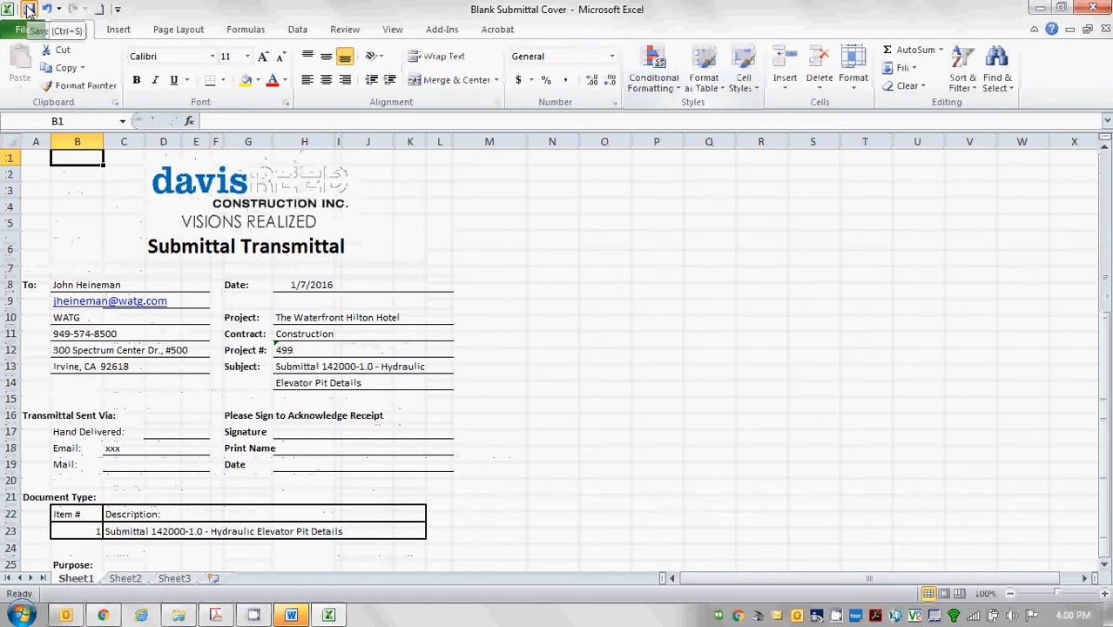
Close the Excel workbook and launch Bluebeam Stapler from the Start menu.
left_click(1094, 9)
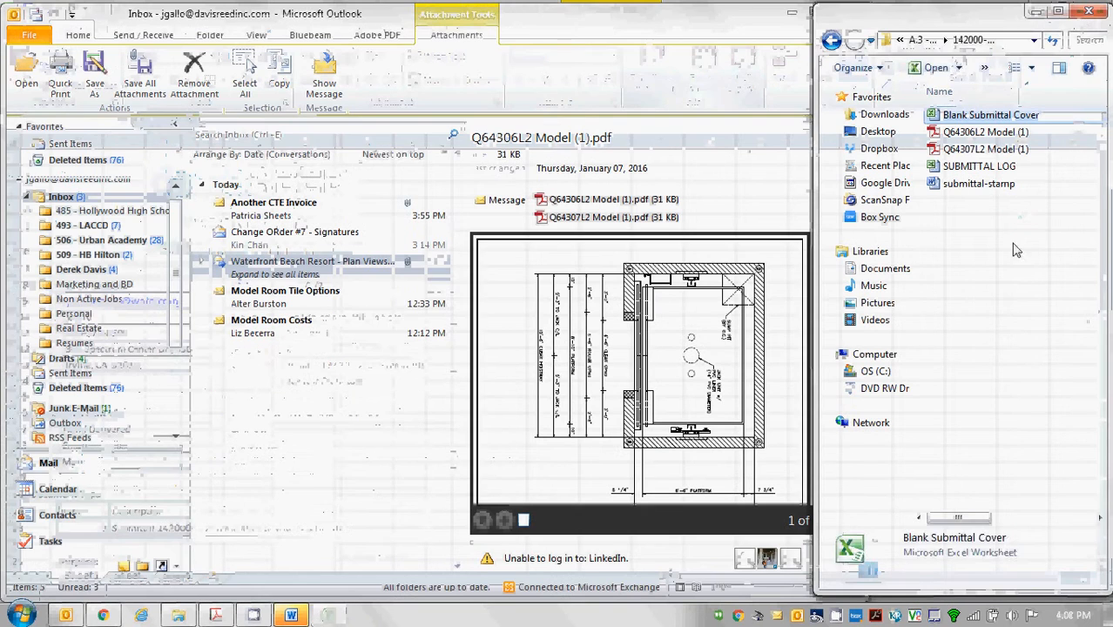
left_click(987, 288)
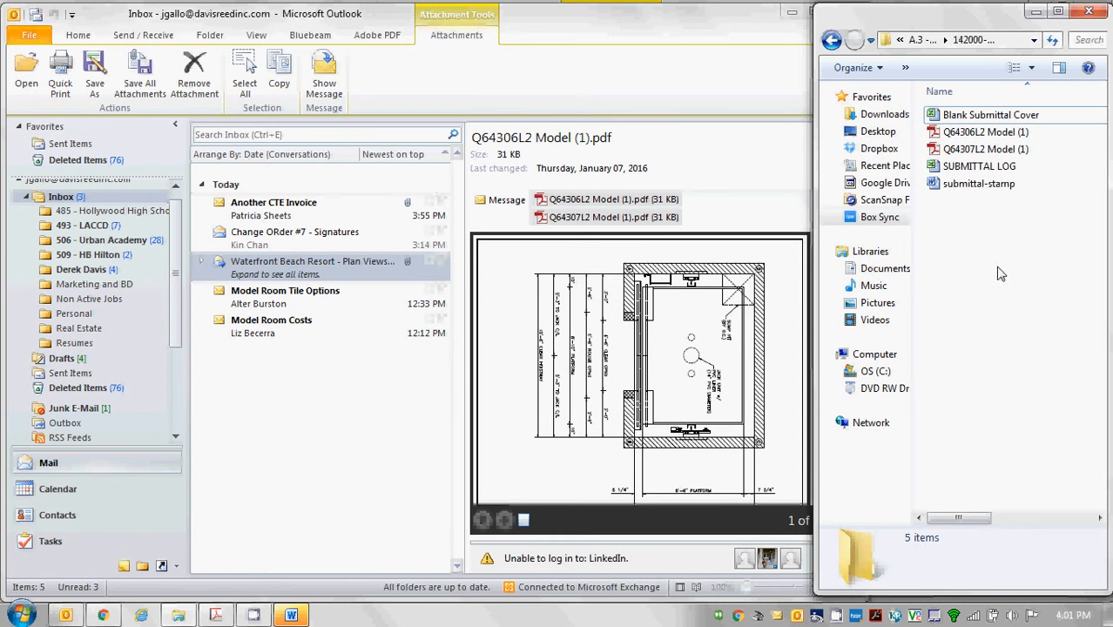
left_click(22, 616)
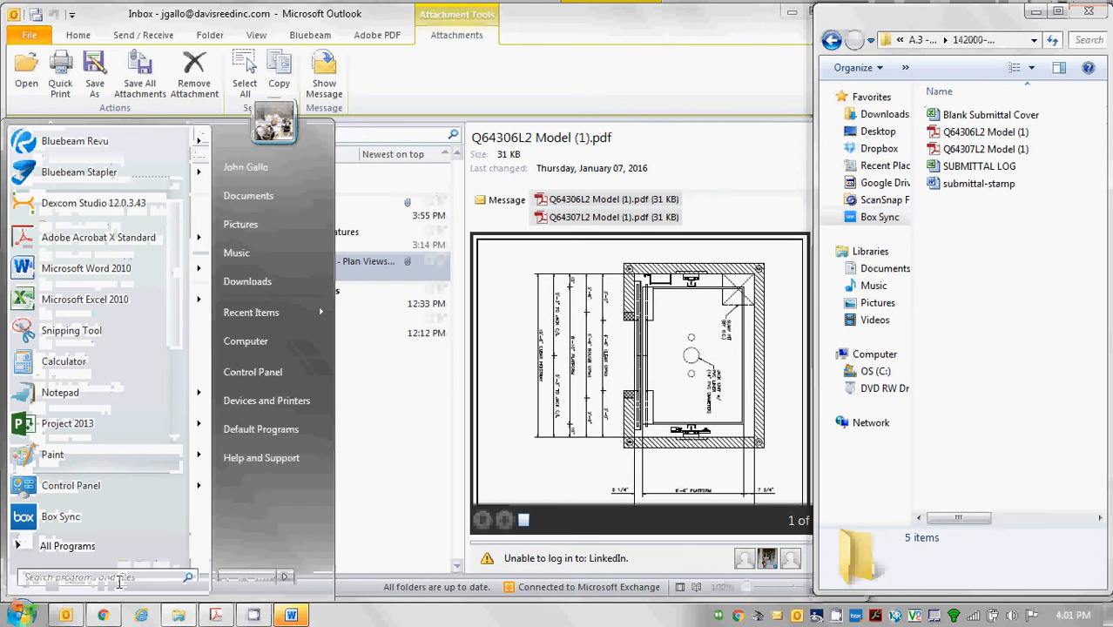
left_click(102, 174)
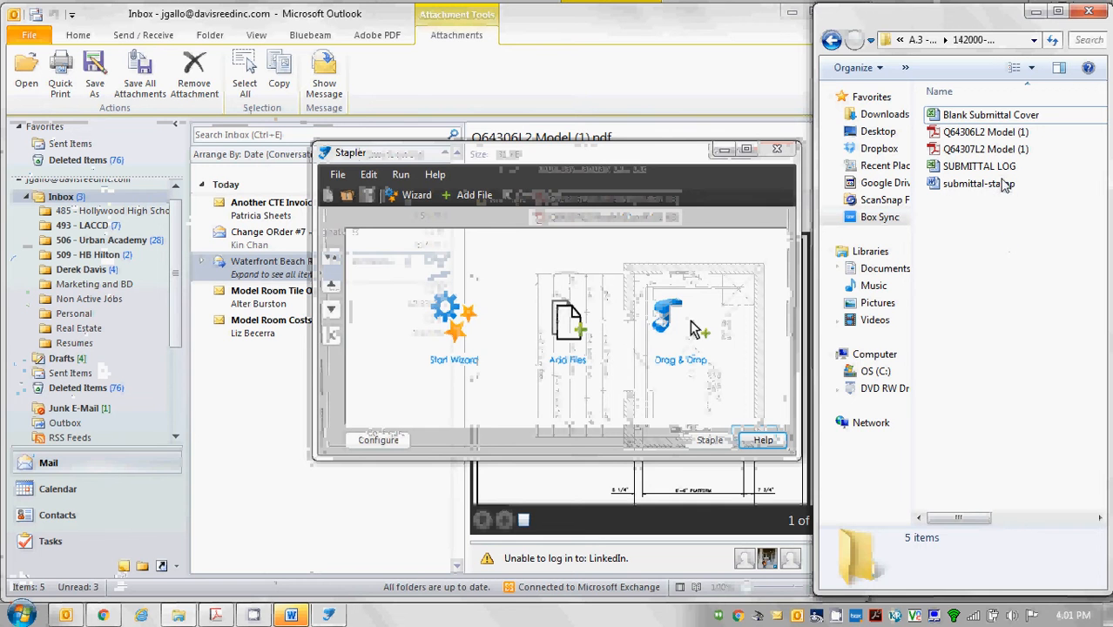
Add the Blank Submittal Cover, Q64306L2 and Q64307L2 model PDFs, and submittal-stamp to the Stapler job.
left_click(982, 119)
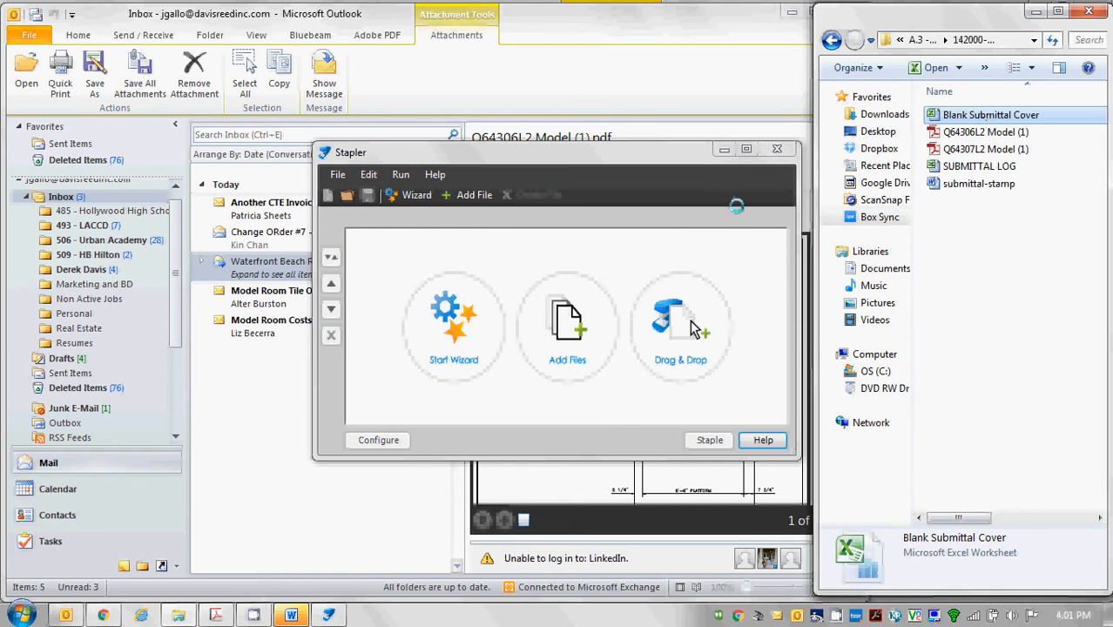
left_click(567, 330)
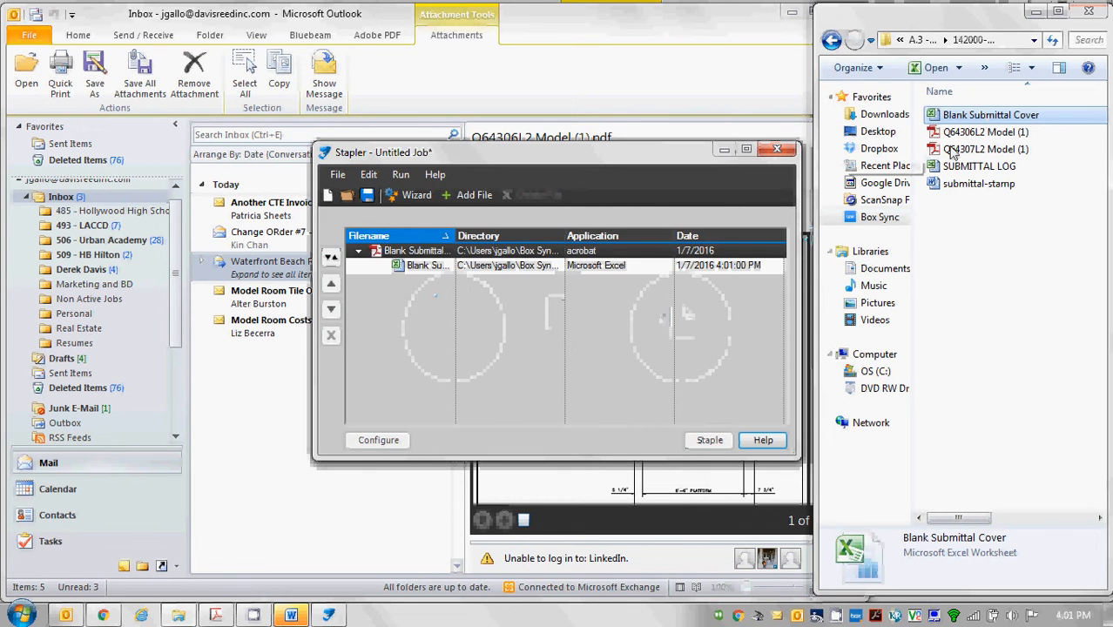
left_click(971, 132)
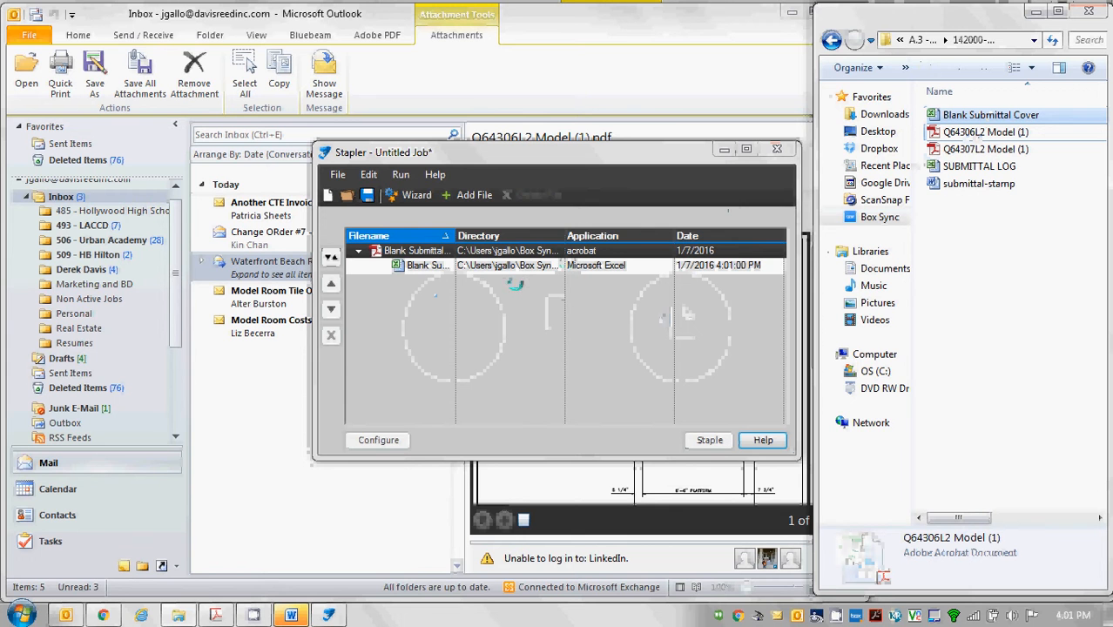
left_click_drag(443, 270, 442, 272)
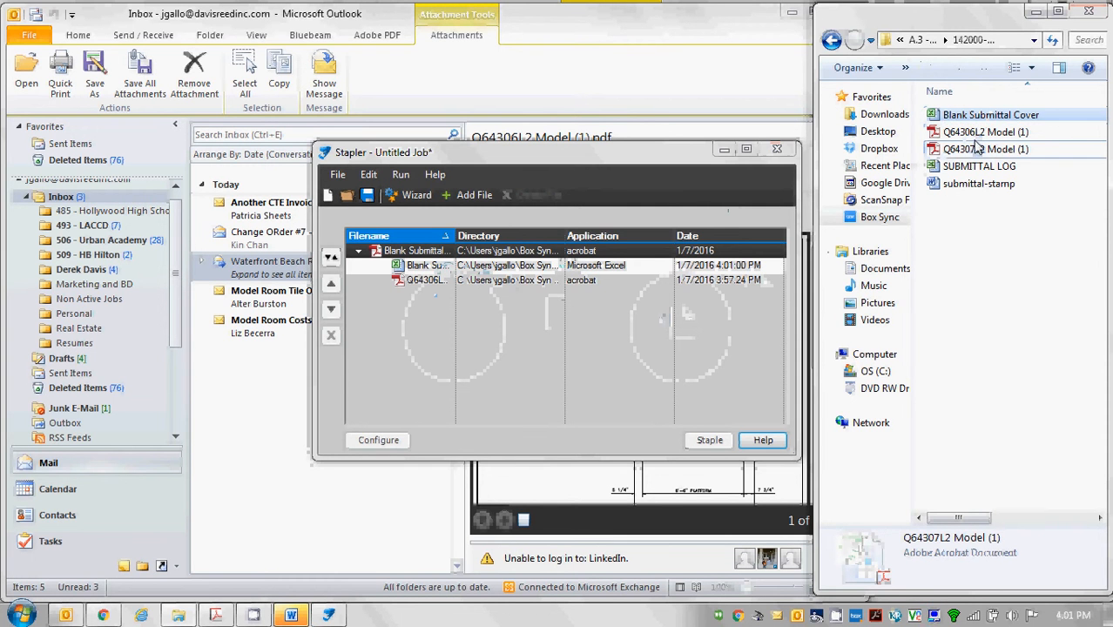
left_click_drag(977, 150, 437, 286)
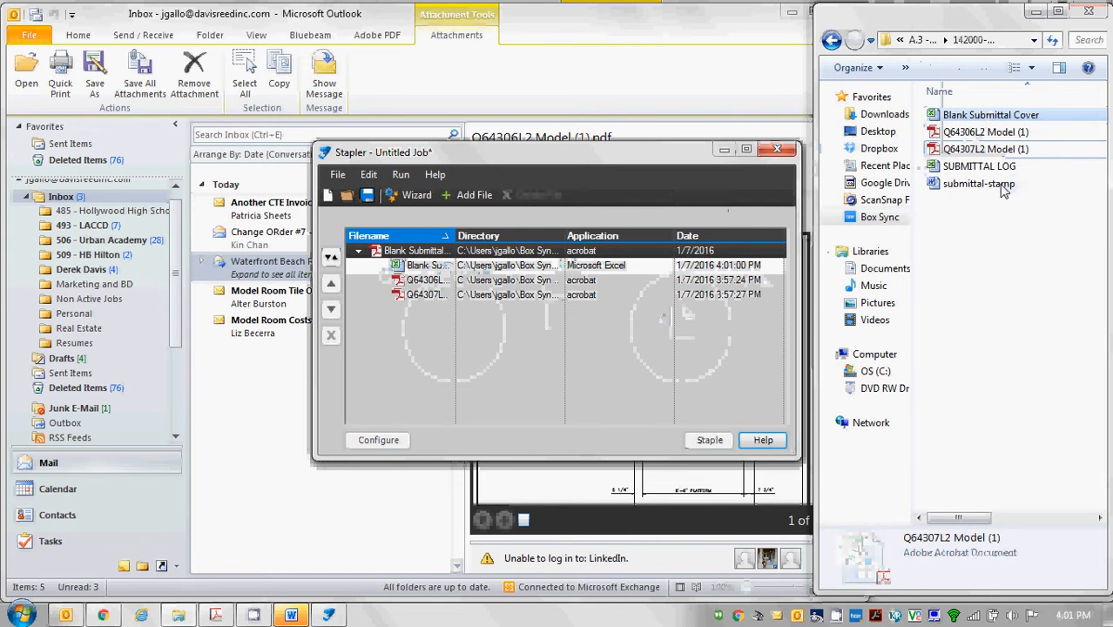
left_click_drag(1003, 186, 425, 269)
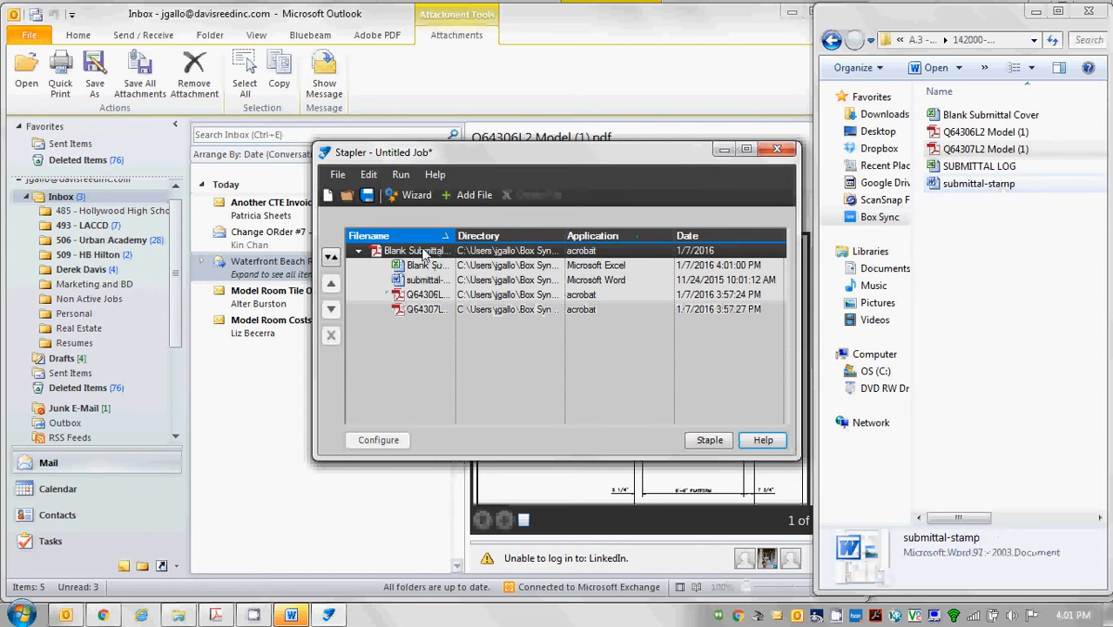
left_click(424, 251)
Name the Stapler output '142000-1.0 - Hydraulic Elevator Pit Details' and start stapling.
double_click(430, 255)
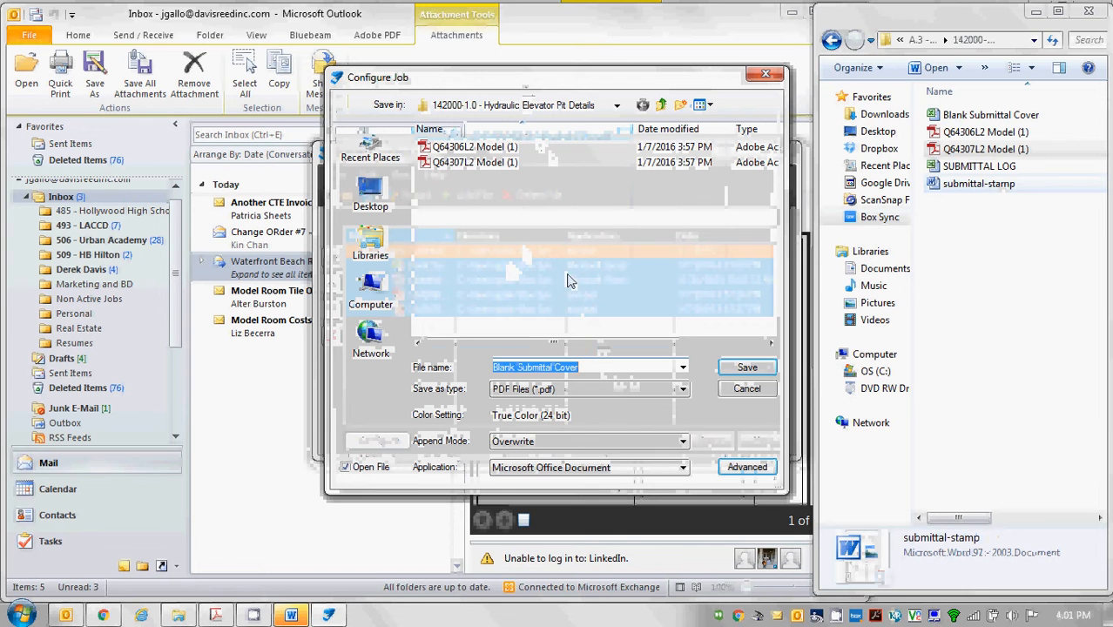
type("142000")
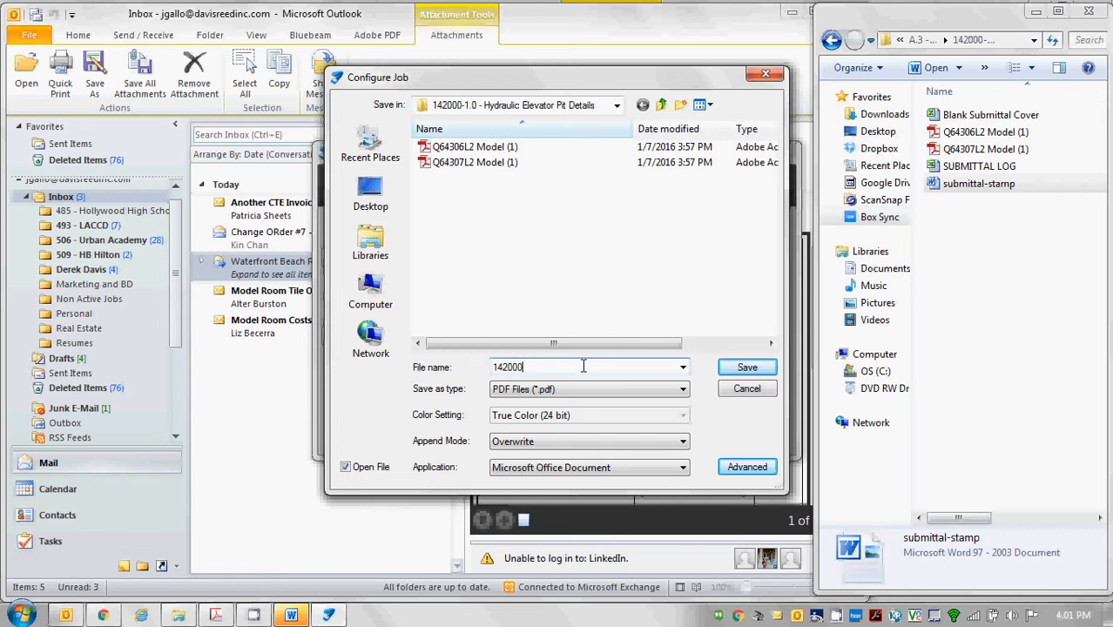
type("-1.0 - HG")
type("draulic Elevator Pit Details")
key("ctrl+a")
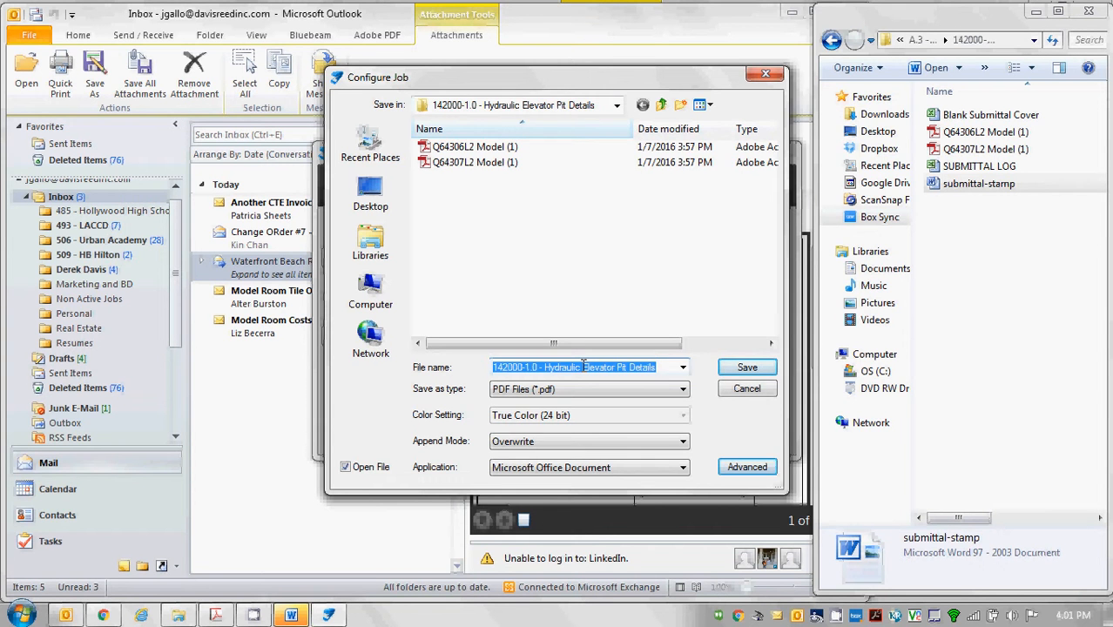
key("Return")
left_click(707, 441)
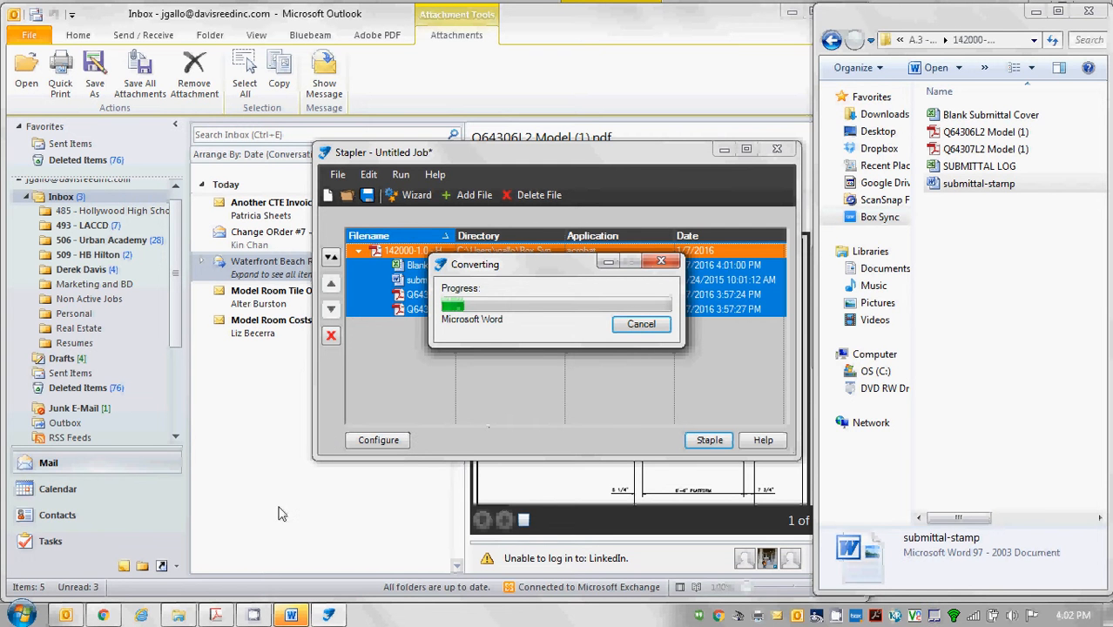
left_click(105, 616)
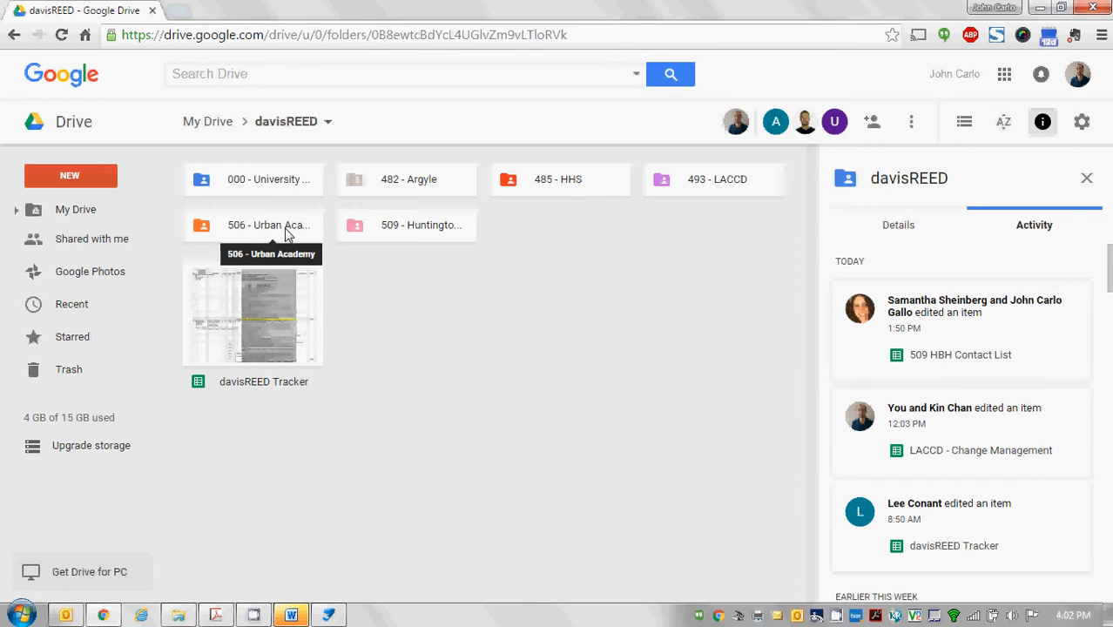
Open the 509 - Huntington Beach Hilton folder and its HBH Submittal Log spreadsheet.
left_click(411, 231)
double_click(411, 230)
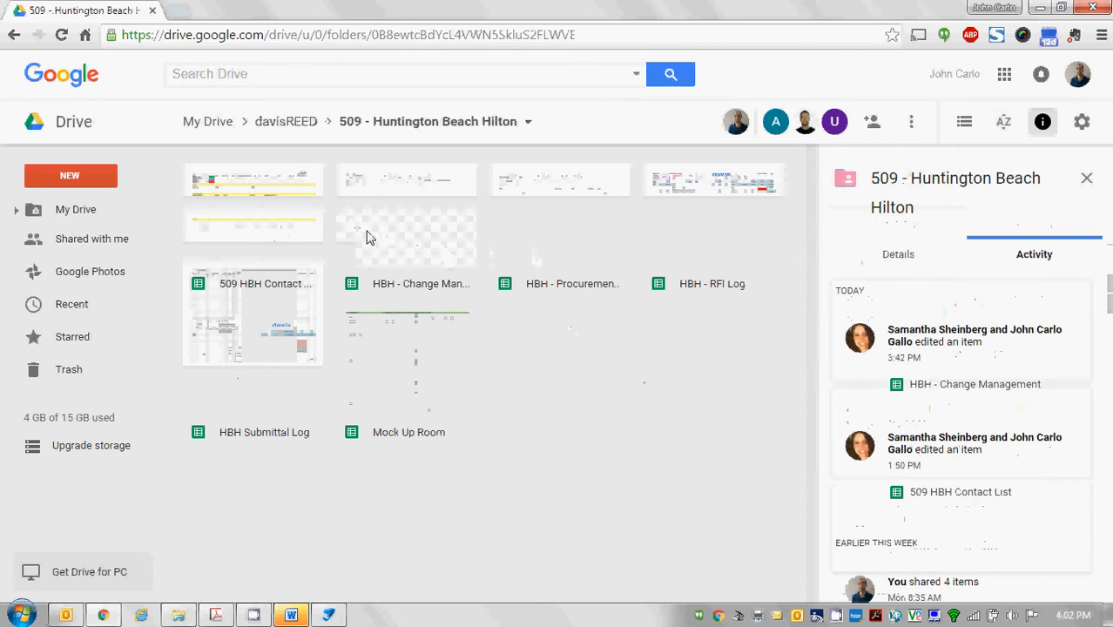
double_click(271, 402)
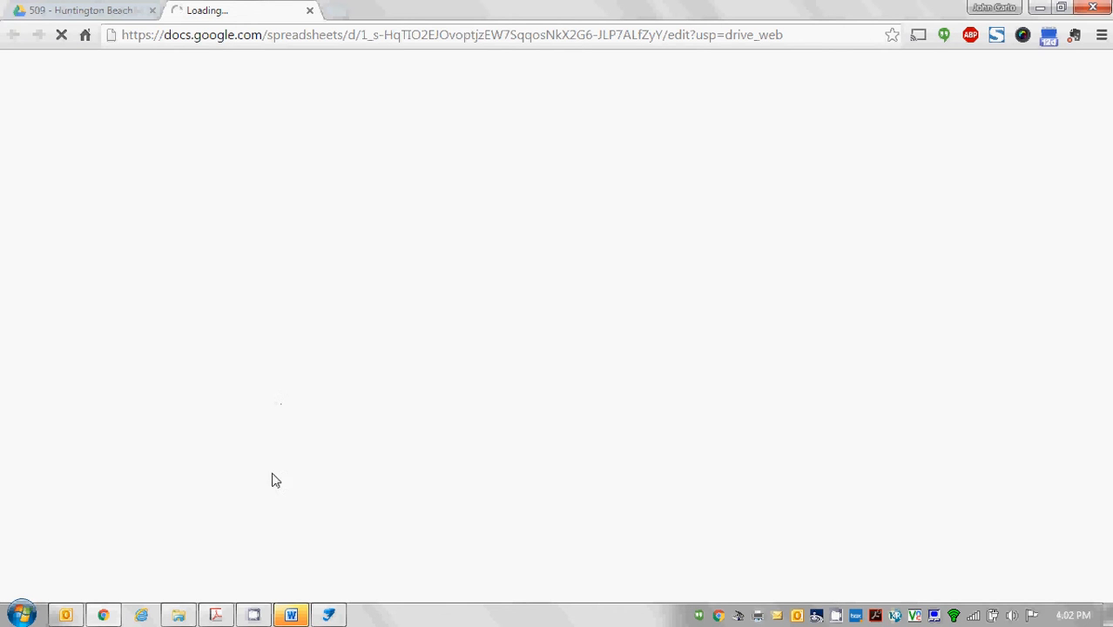
Close the submittal-stamp Word document and enter spec section 142000 in cell B30.
left_click(329, 616)
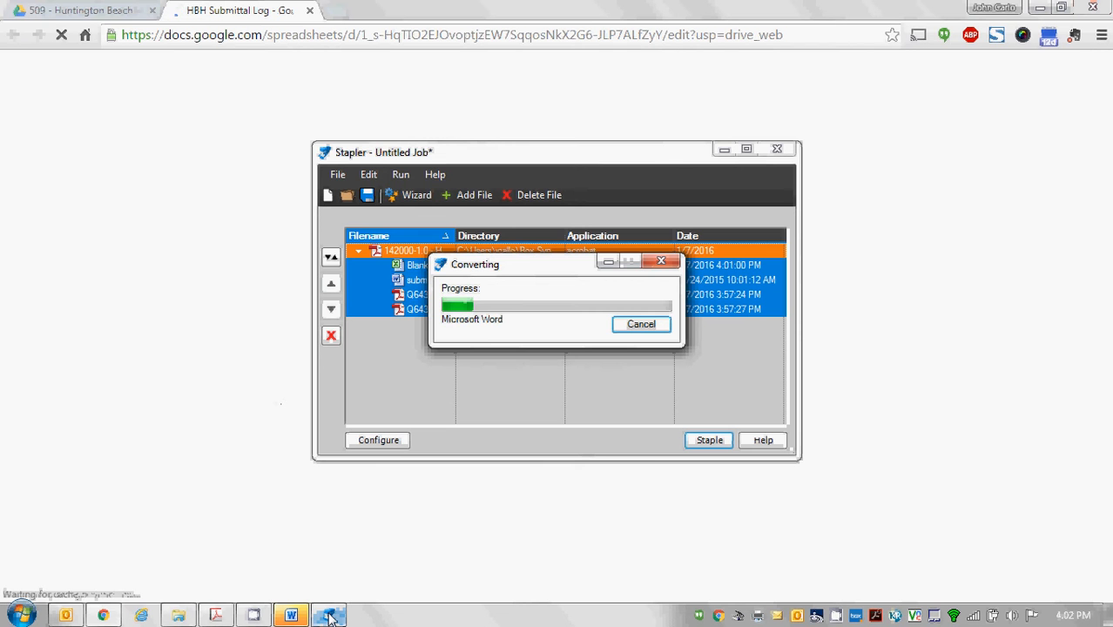
left_click(284, 616)
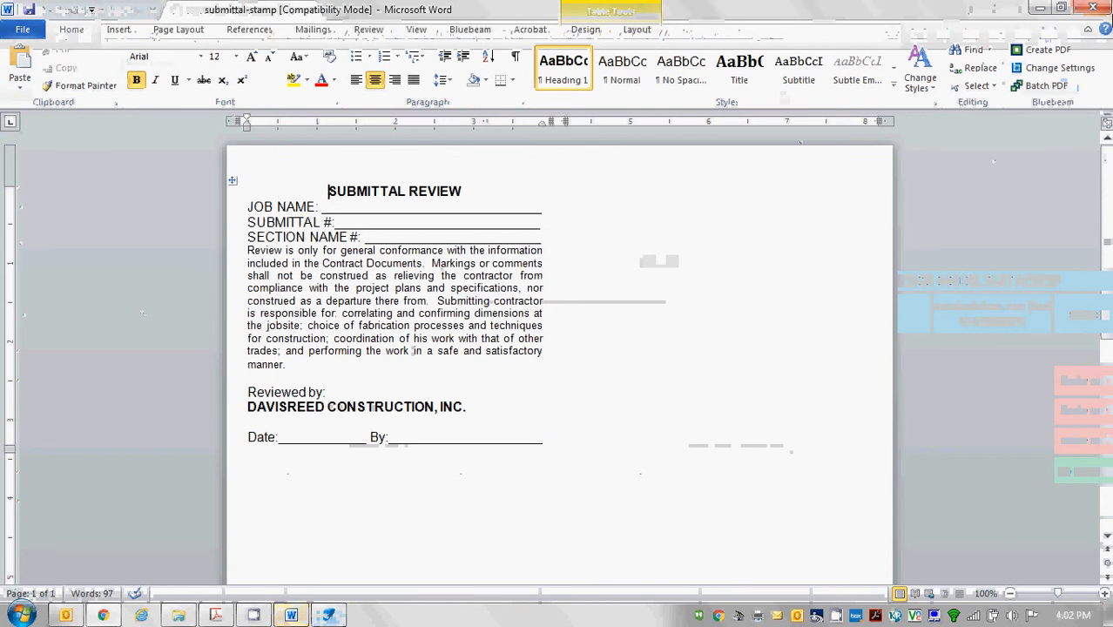
left_click(1099, 9)
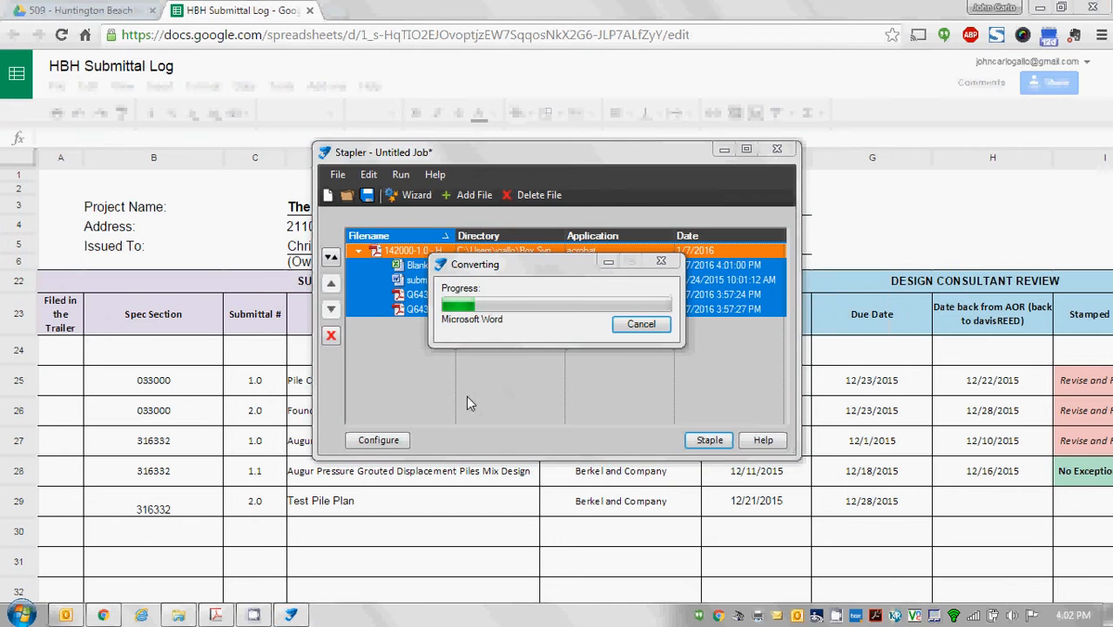
left_click(156, 539)
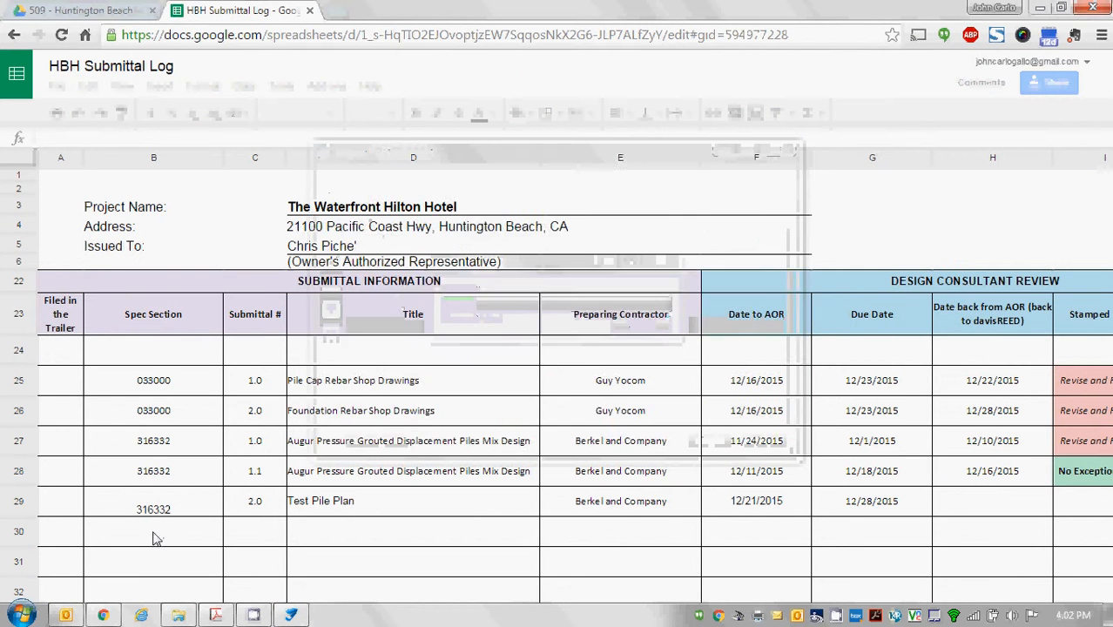
left_click(156, 539)
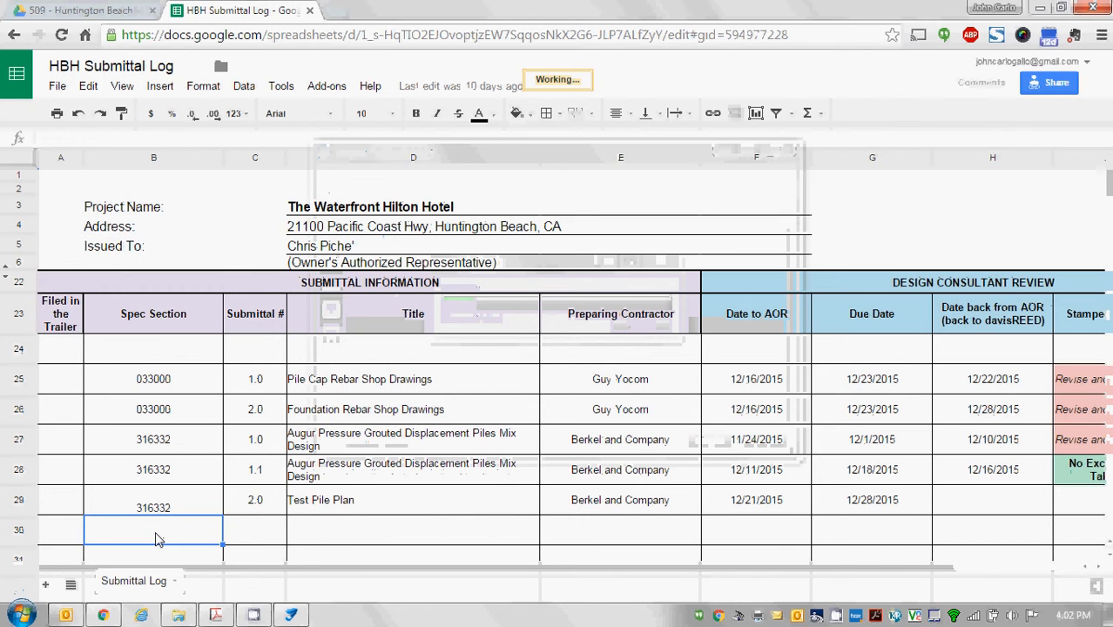
type("142000")
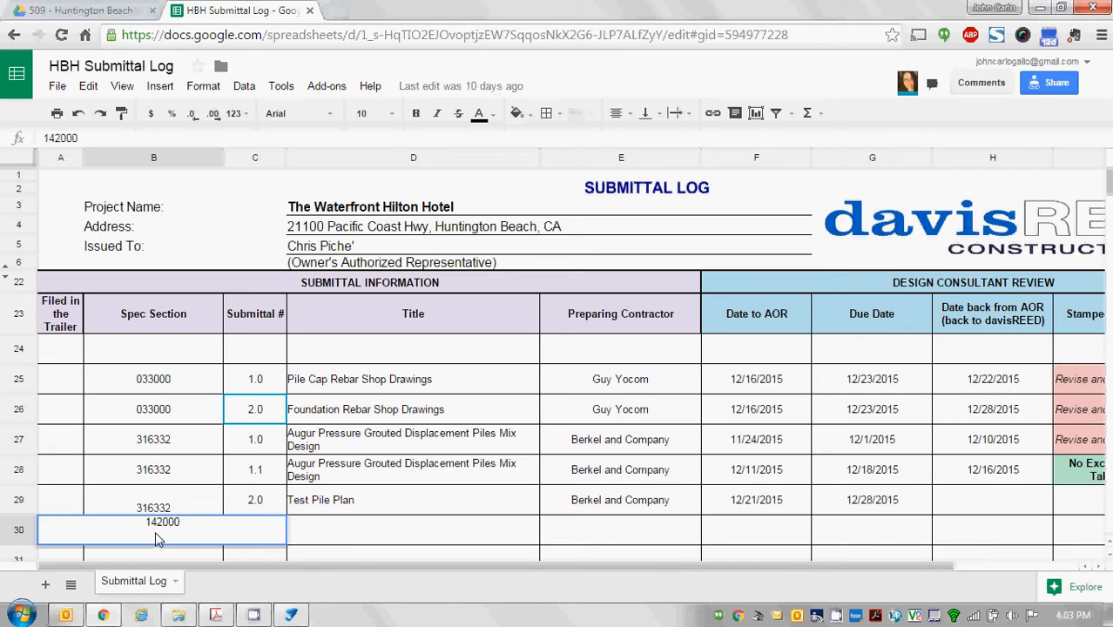
Enter 1.0 in C30 and paste C27's formatting so it displays as 1.0.
left_click(342, 530)
left_click(243, 529)
type("1.")
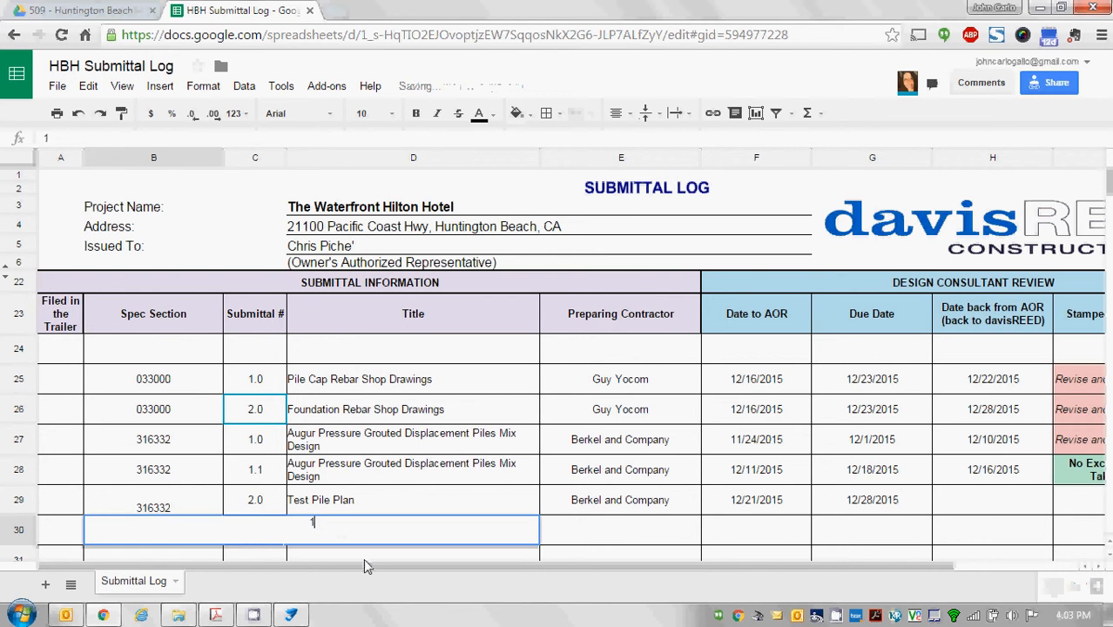
type("0")
key("Return")
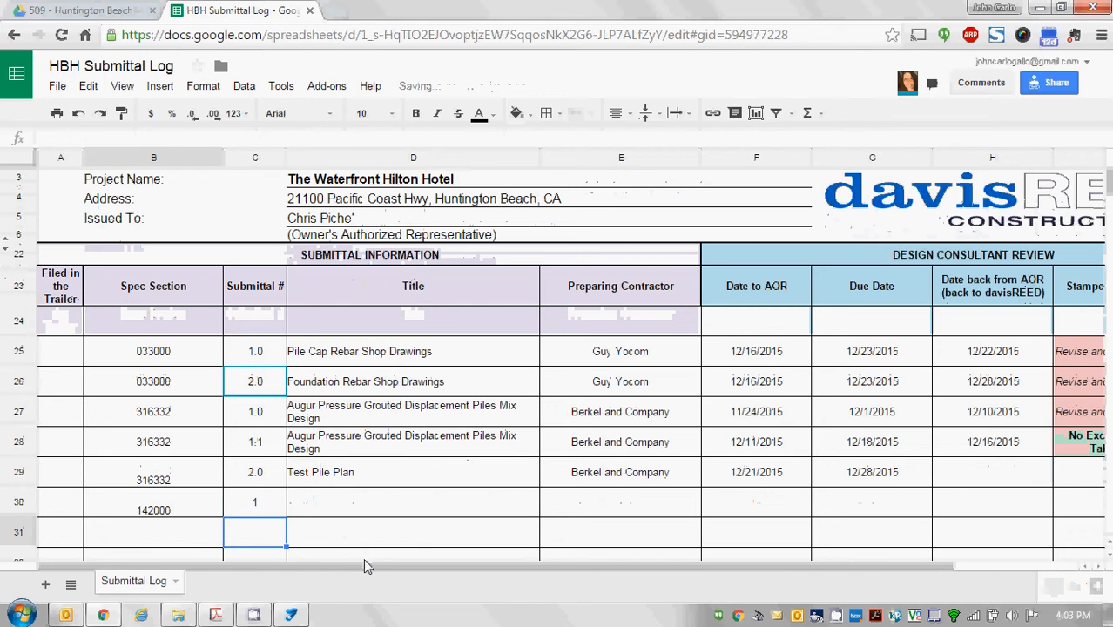
key("Up")
key("Up")
key("Up")
key("Up")
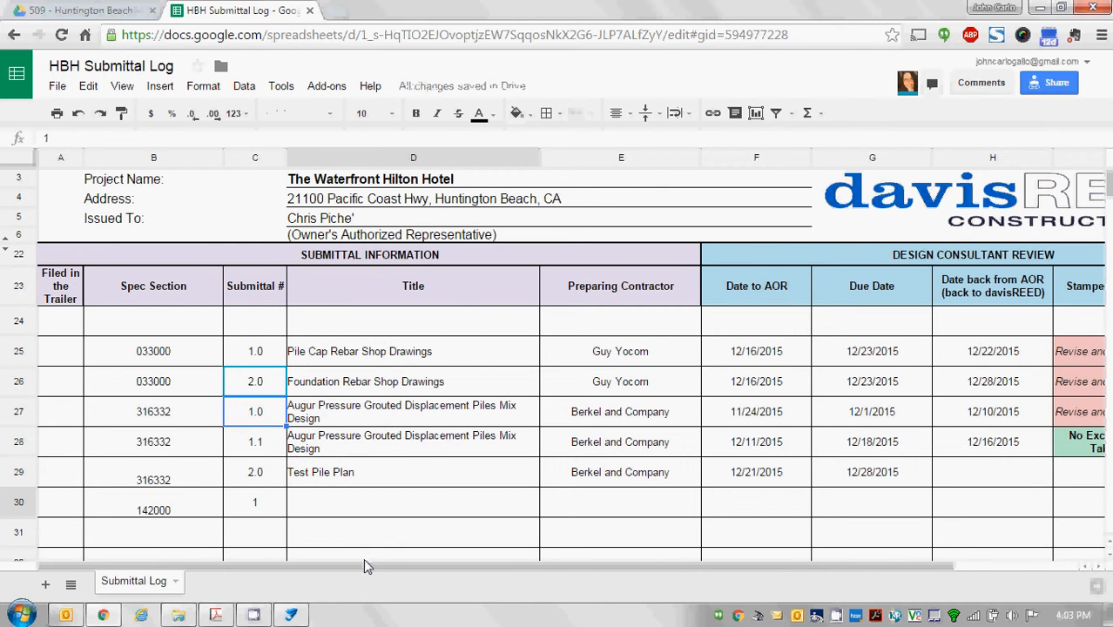
key("ctrl+c")
key("Down")
key("Down")
key("Down")
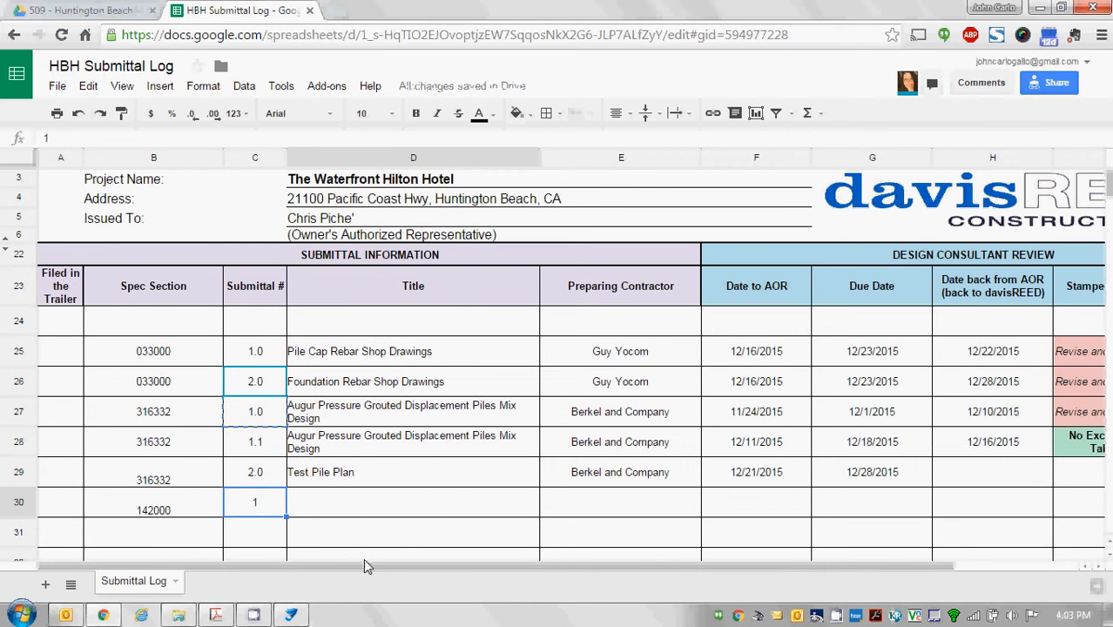
key("ctrl+v")
key("Right")
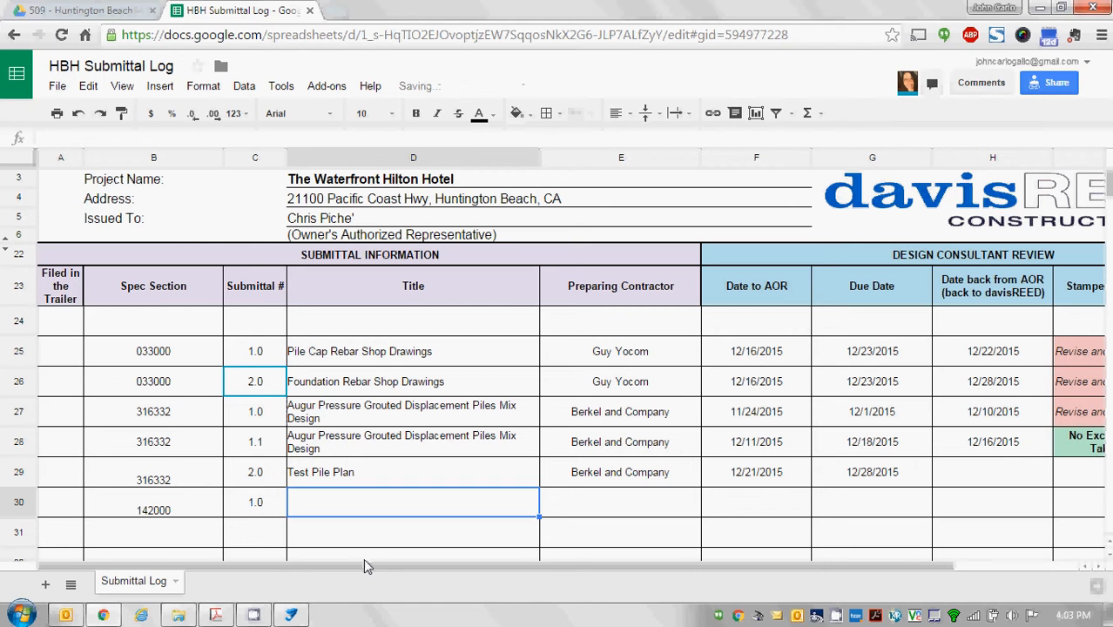
Review the neighbouring submittal numbers and titles in rows 26–29, ending at D30.
key("Left")
key("Up")
key("Up")
key("Up")
key("Up")
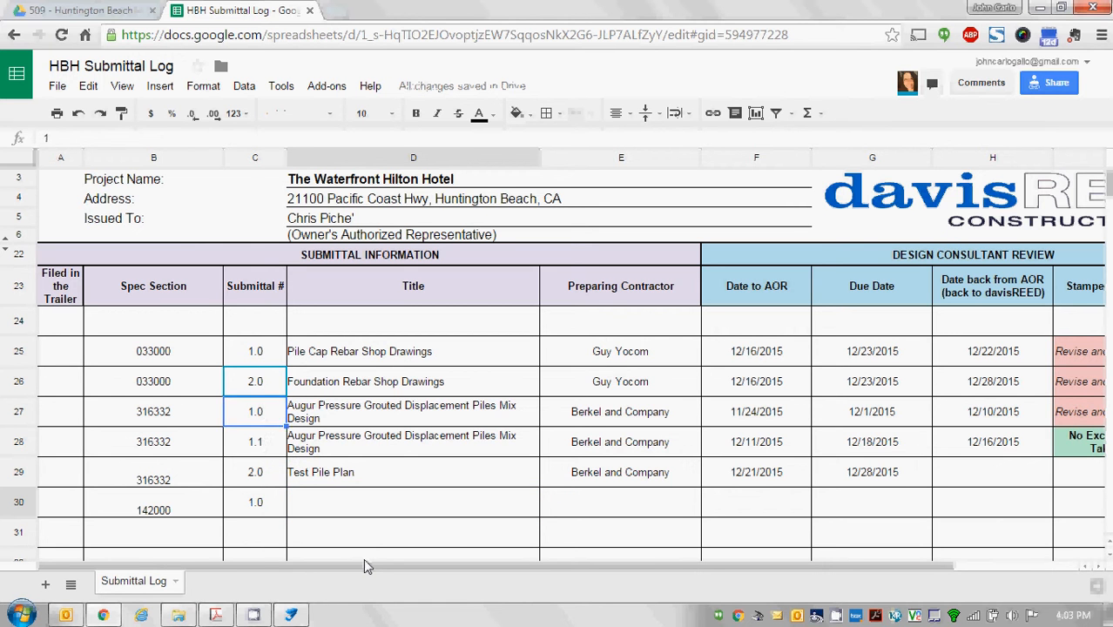
key("Right")
key("Right")
key("Down")
key("Down")
key("Left")
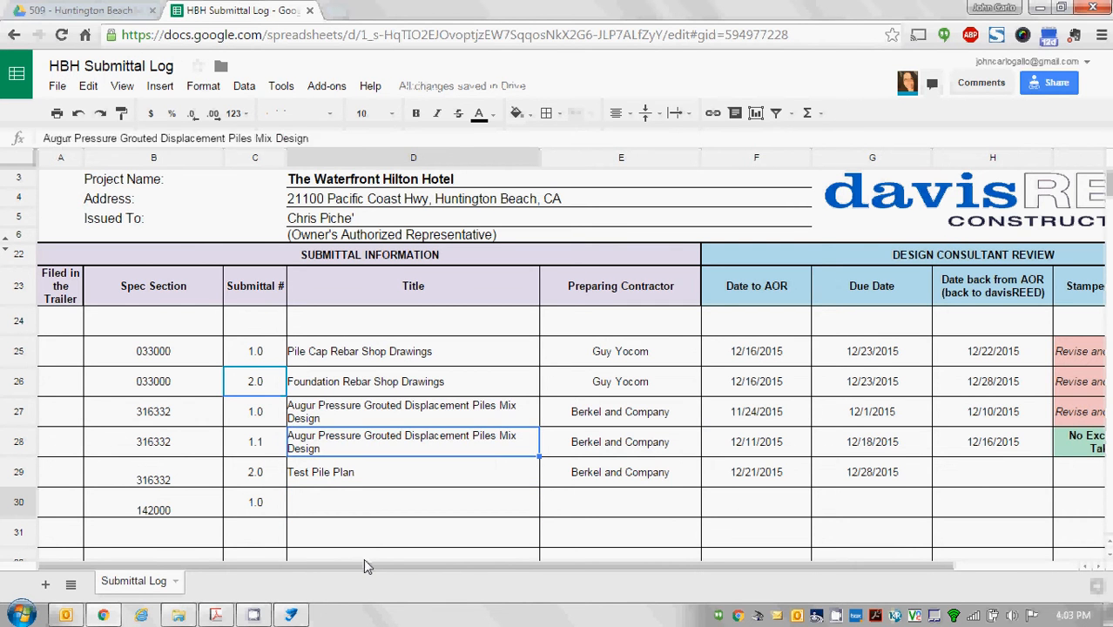
key("Left")
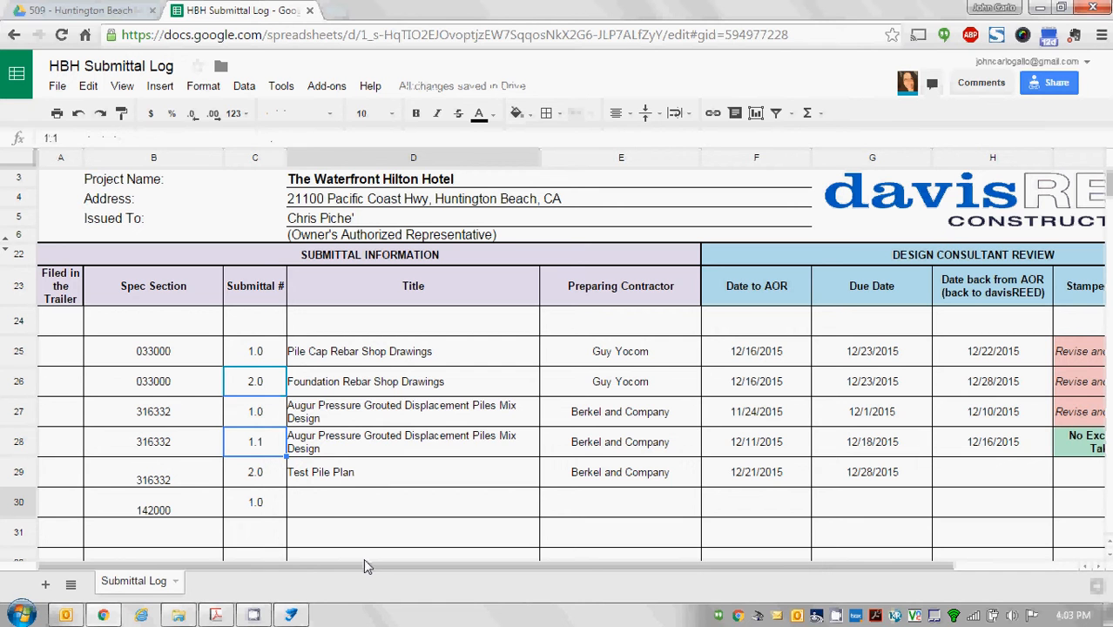
key("Up")
key("Right")
key("Down")
key("Left")
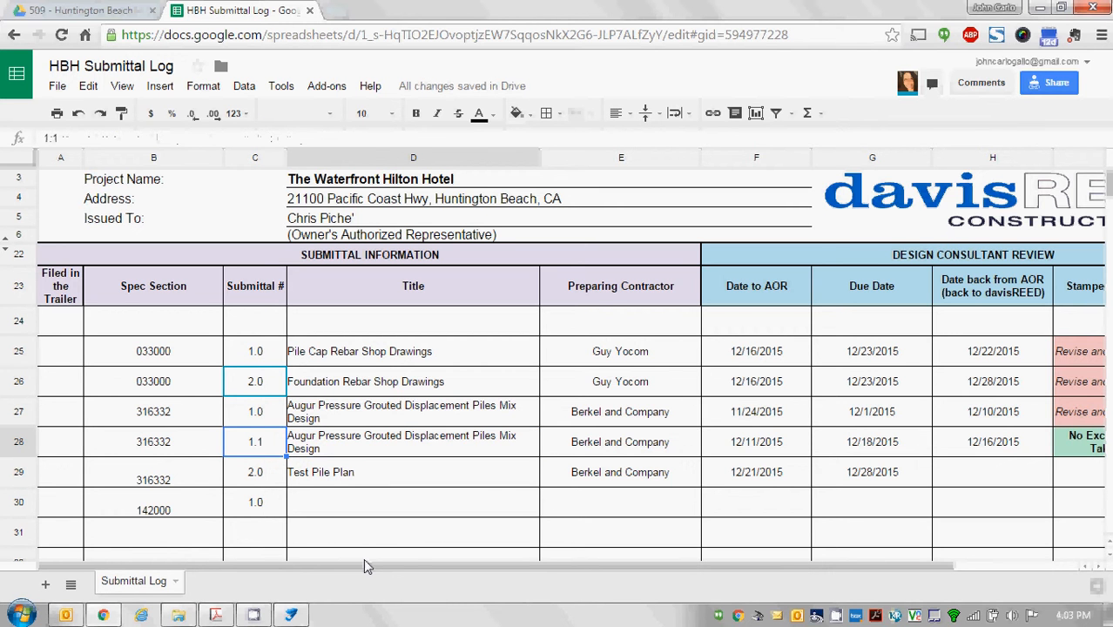
key("Down")
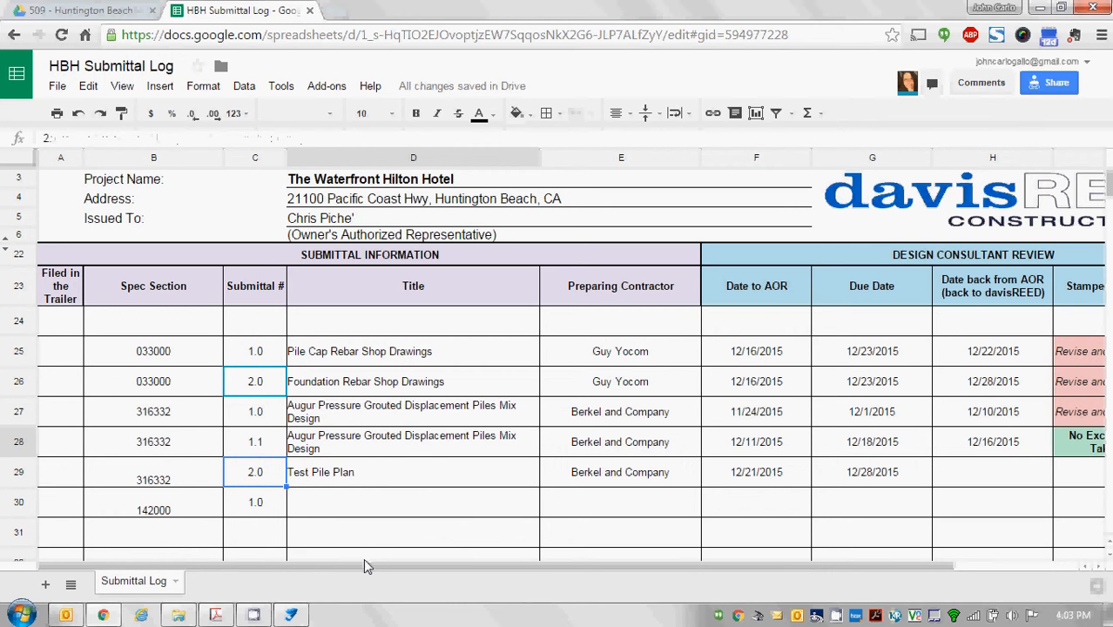
key("Down")
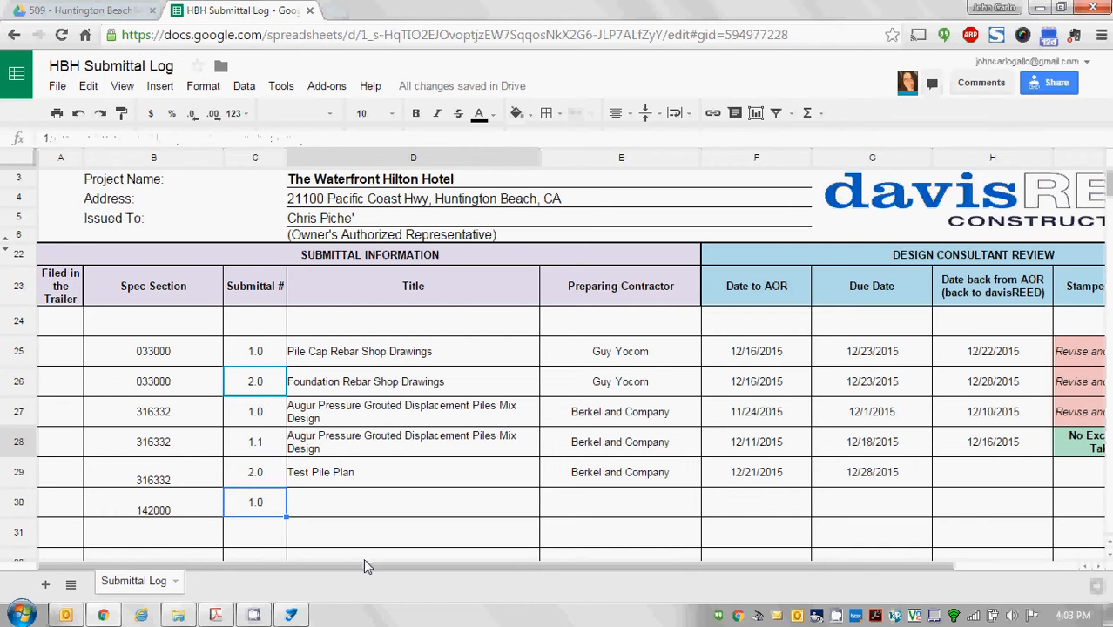
key("Right")
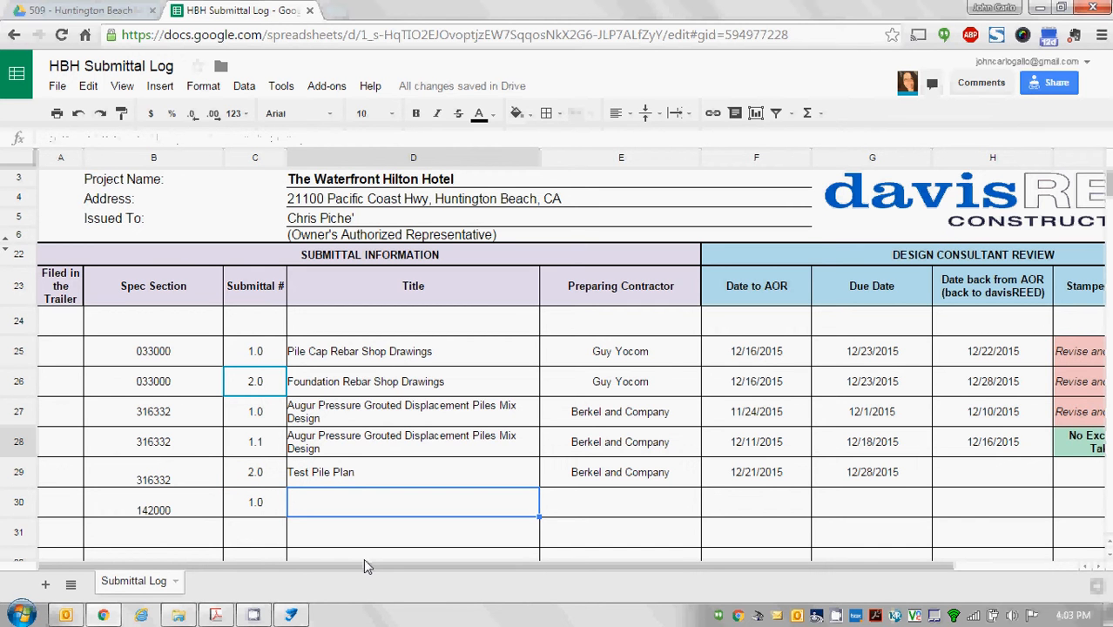
Enter title 'Hydraulic Elevator Pit Details' and contractor Kone in row 30.
type("Hy")
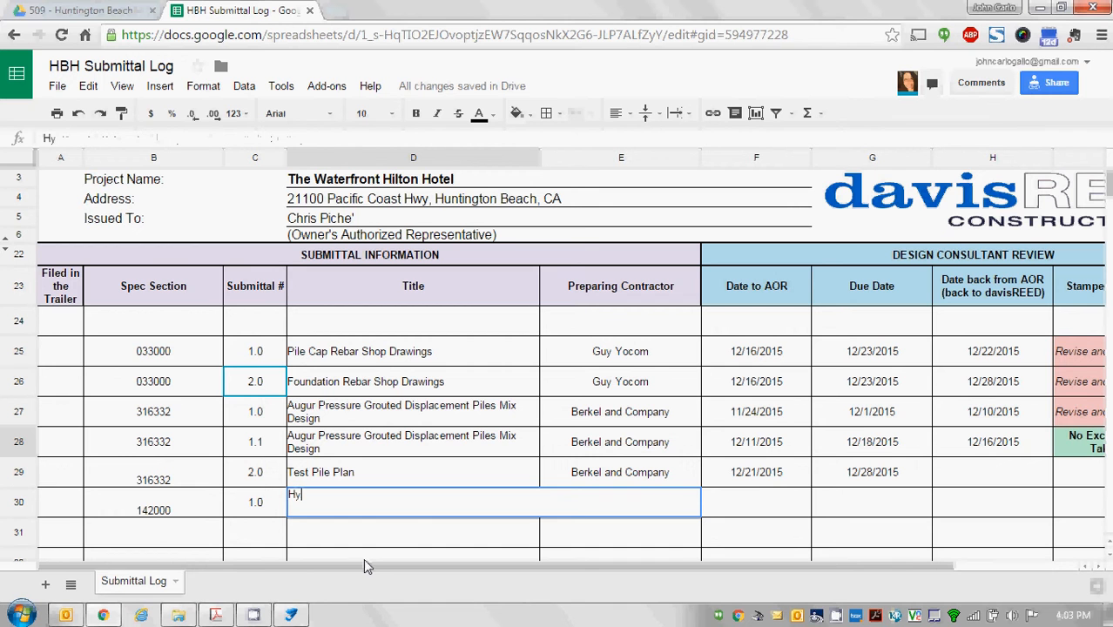
type("draulic ")
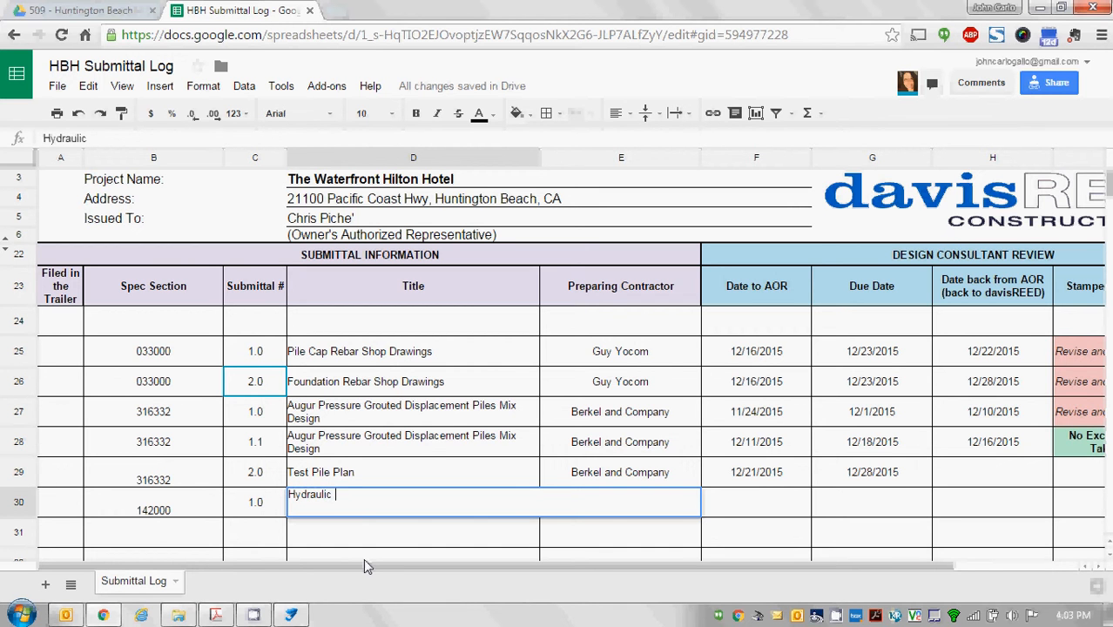
type("Elevator Pit Details")
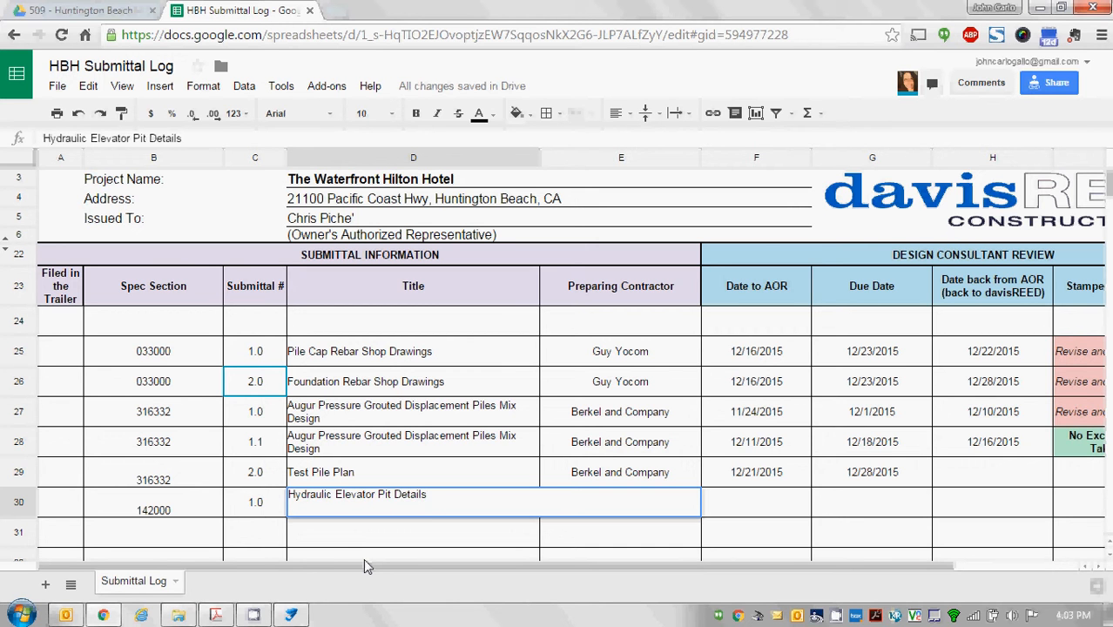
key("Tab")
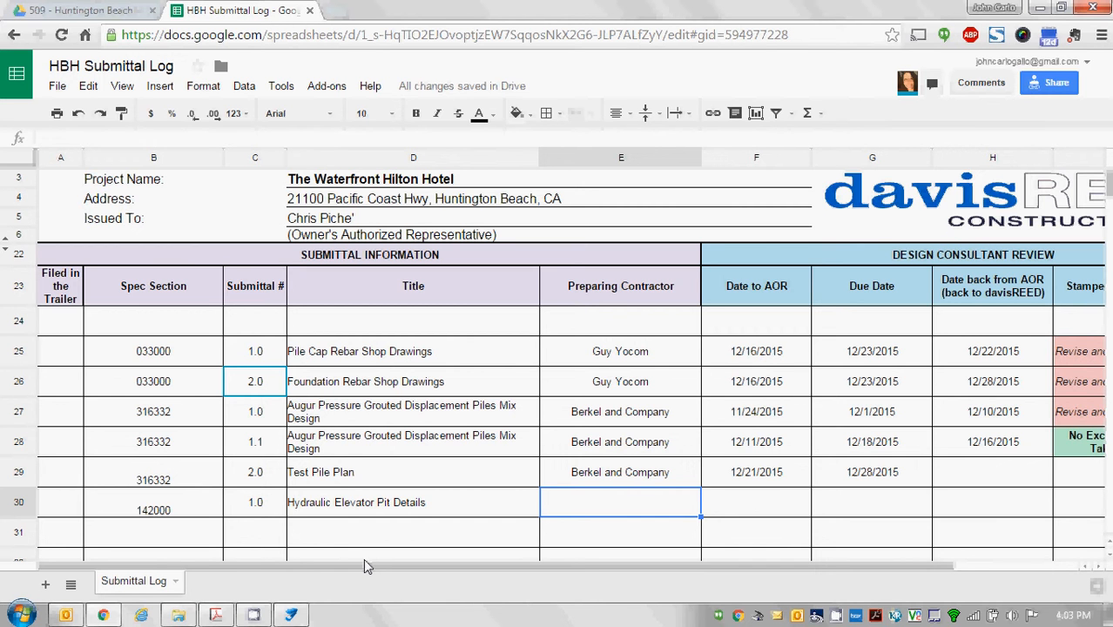
type("Kone")
key("Return")
key("Up")
key("Right")
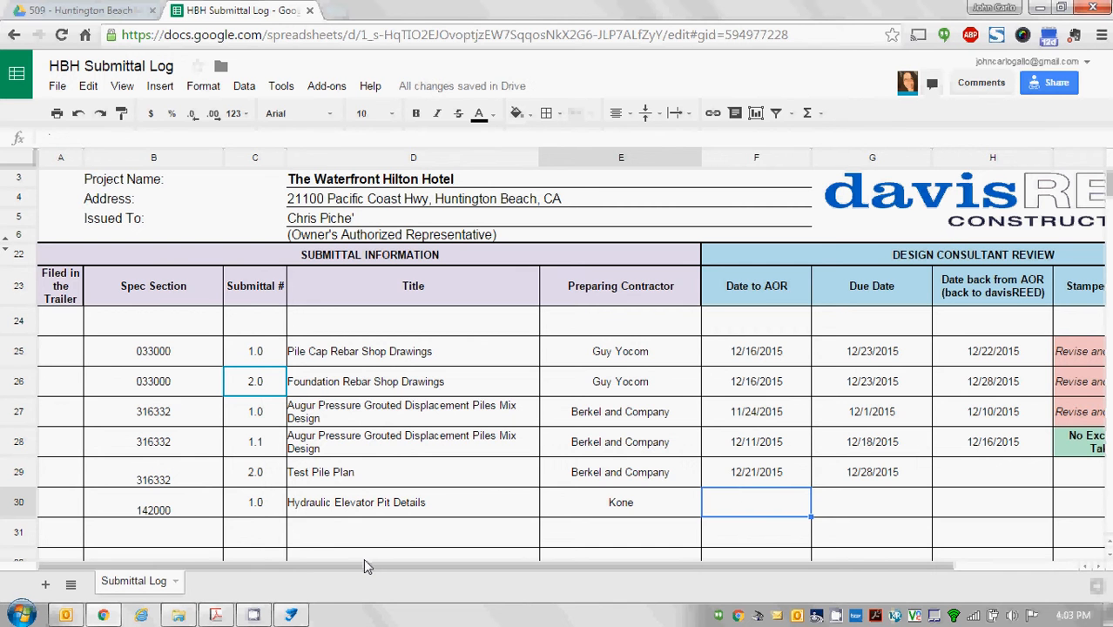
Enter Date to AOR 1/7/2016 and copy G29's due-date formula into G30 (1/14/2016).
type("1")
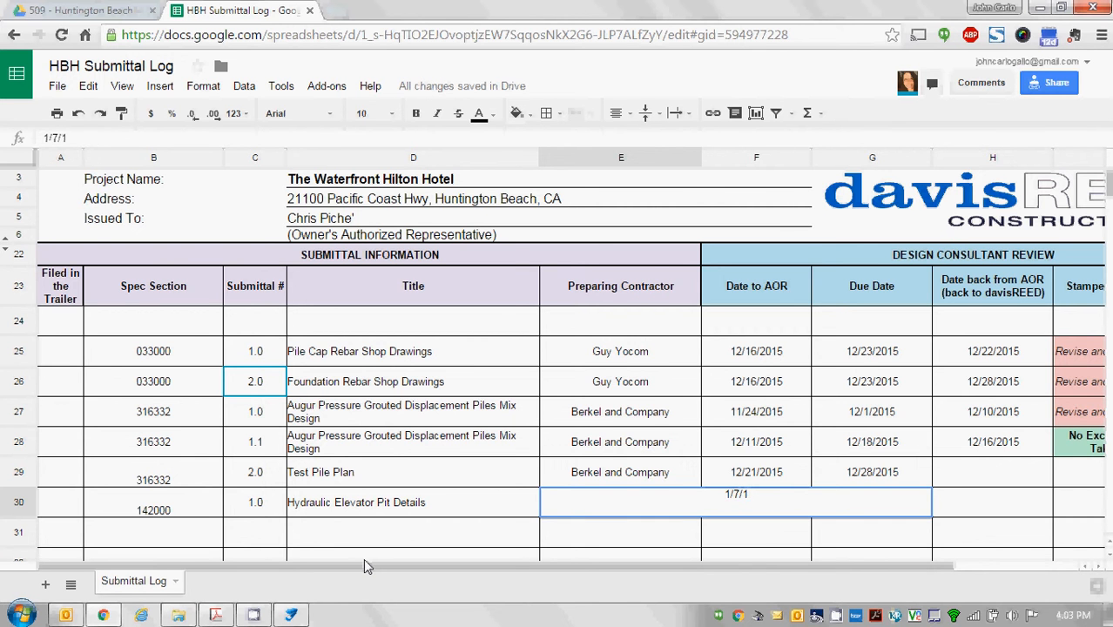
type("/7/2016")
key("Right")
key("Right")
key("Right")
key("Up")
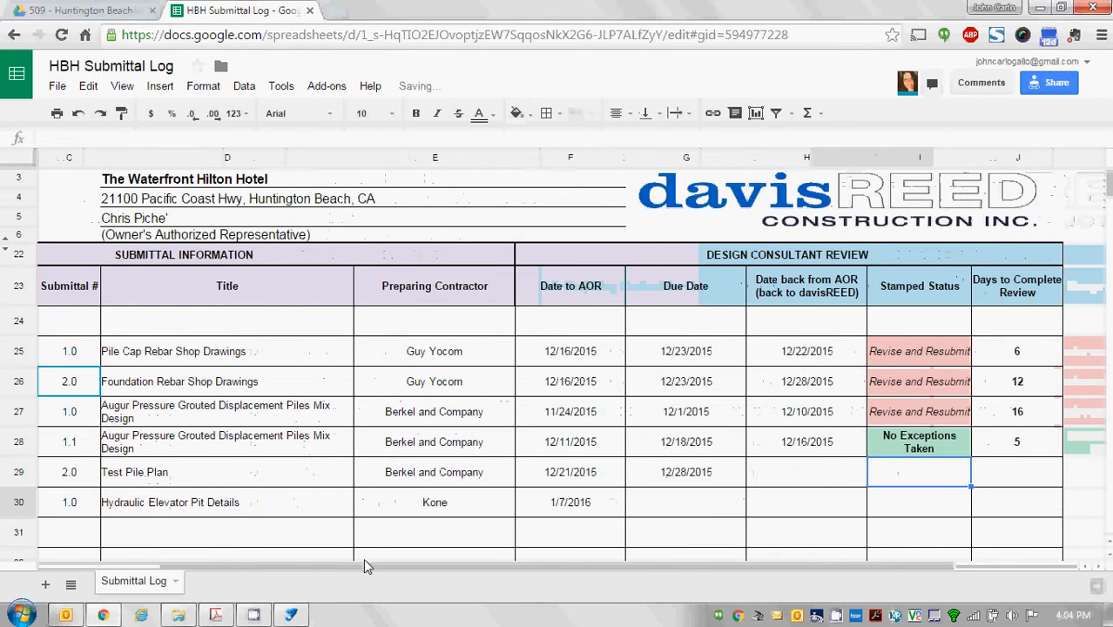
key("Left")
key("Left")
key("ctrl+c")
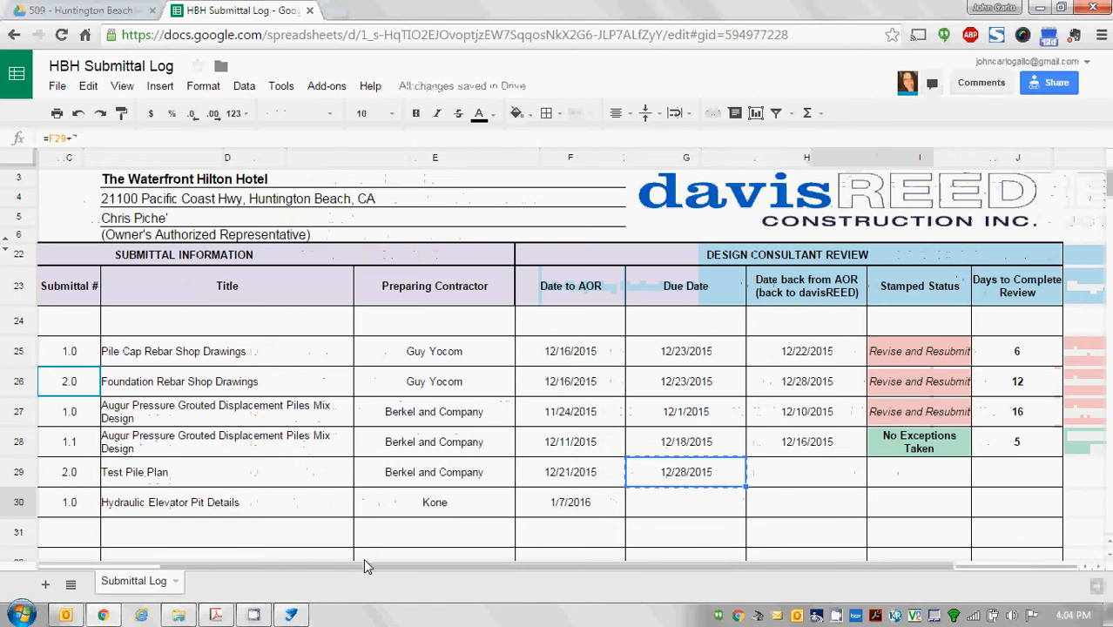
key("Down")
key("ctrl+v")
key("Right")
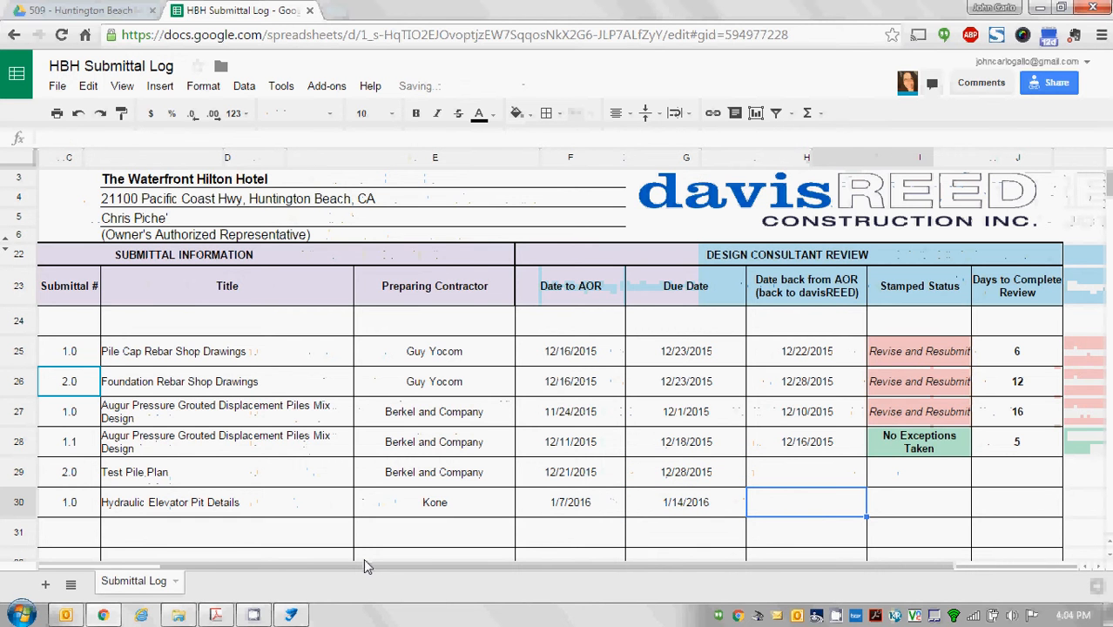
key("Right")
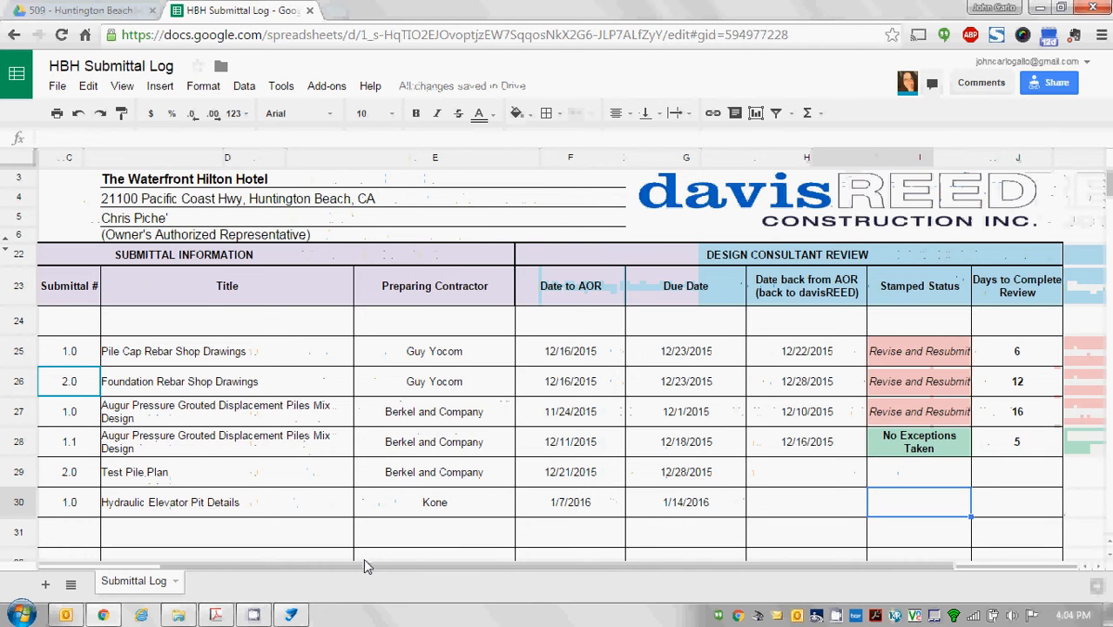
key("Left")
key("Home")
key("Right")
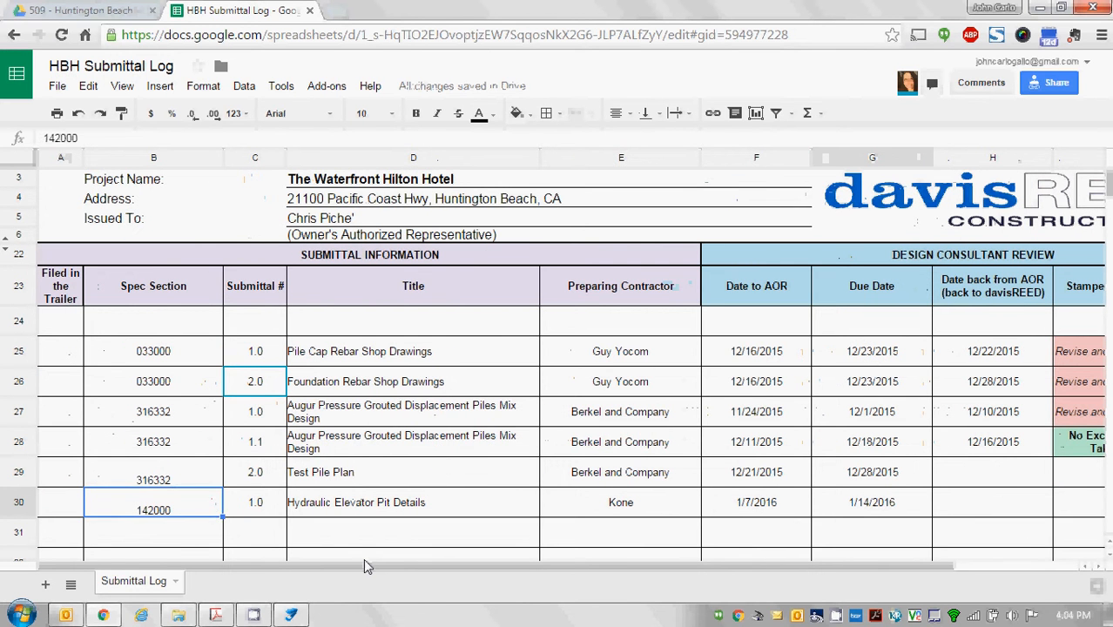
key("Right")
left_click(291, 615)
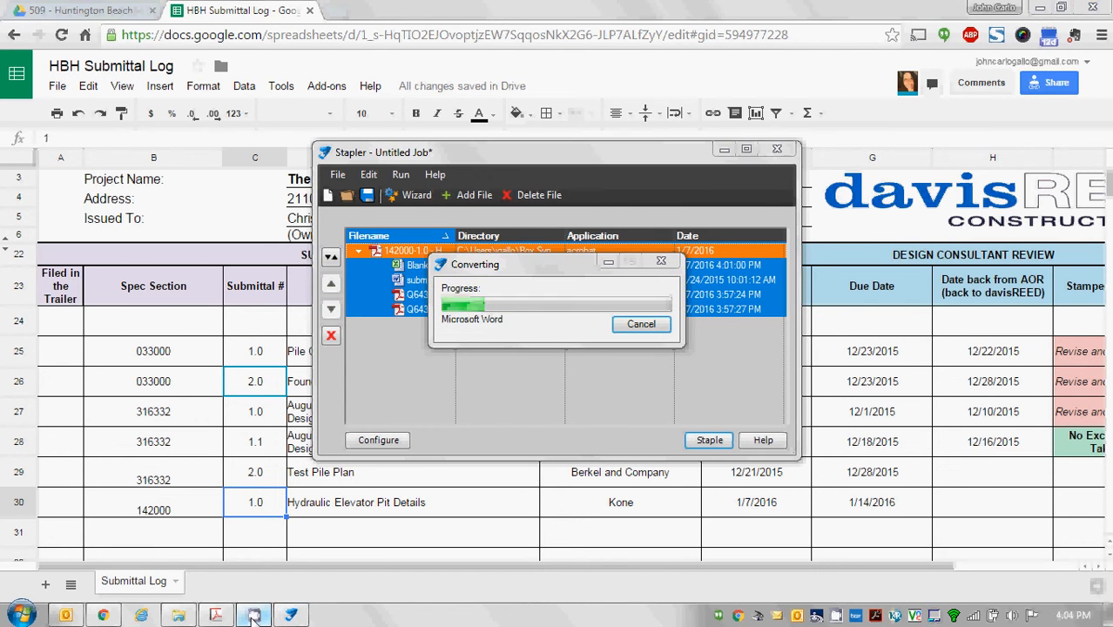
Let Stapler finish, minimizing Chrome, Outlook and Acrobat to reach the combined PDF.
right_click(252, 615)
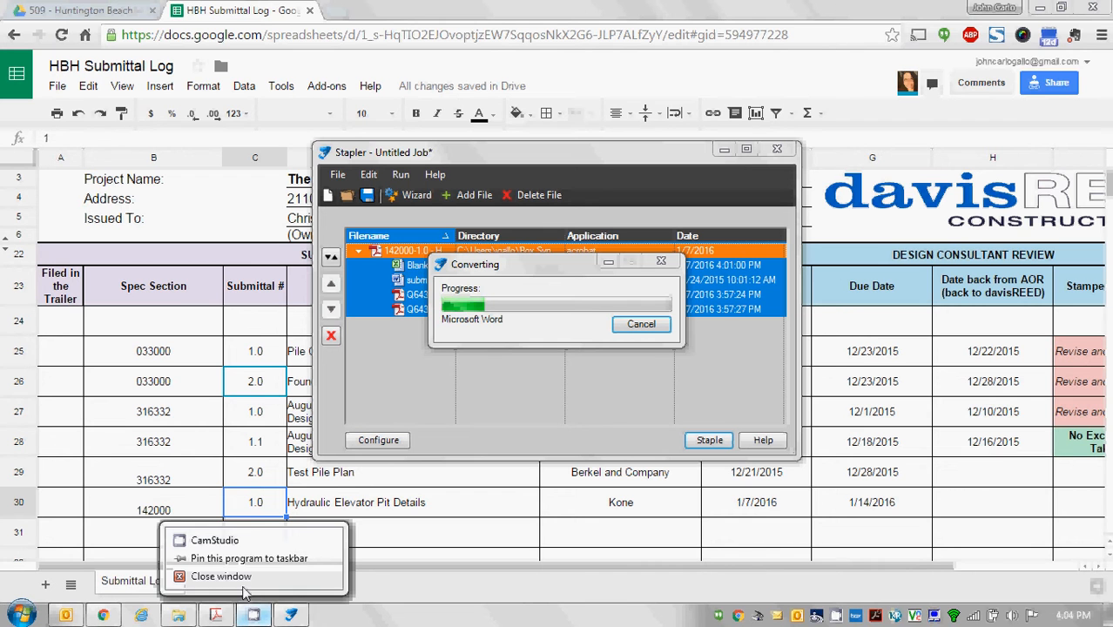
left_click(242, 546)
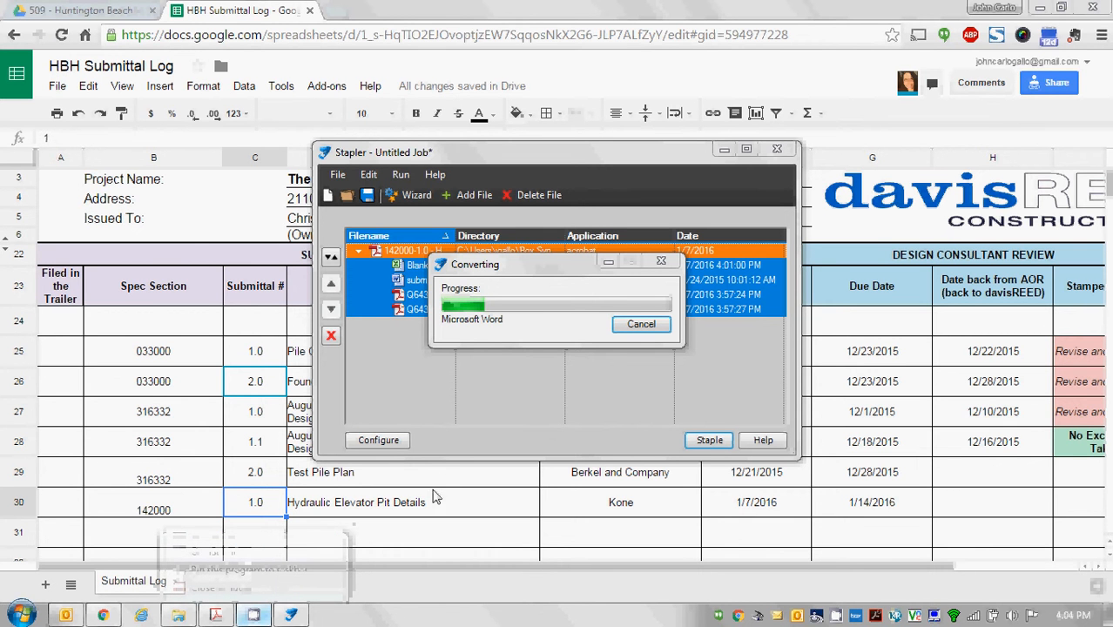
left_click(1042, 8)
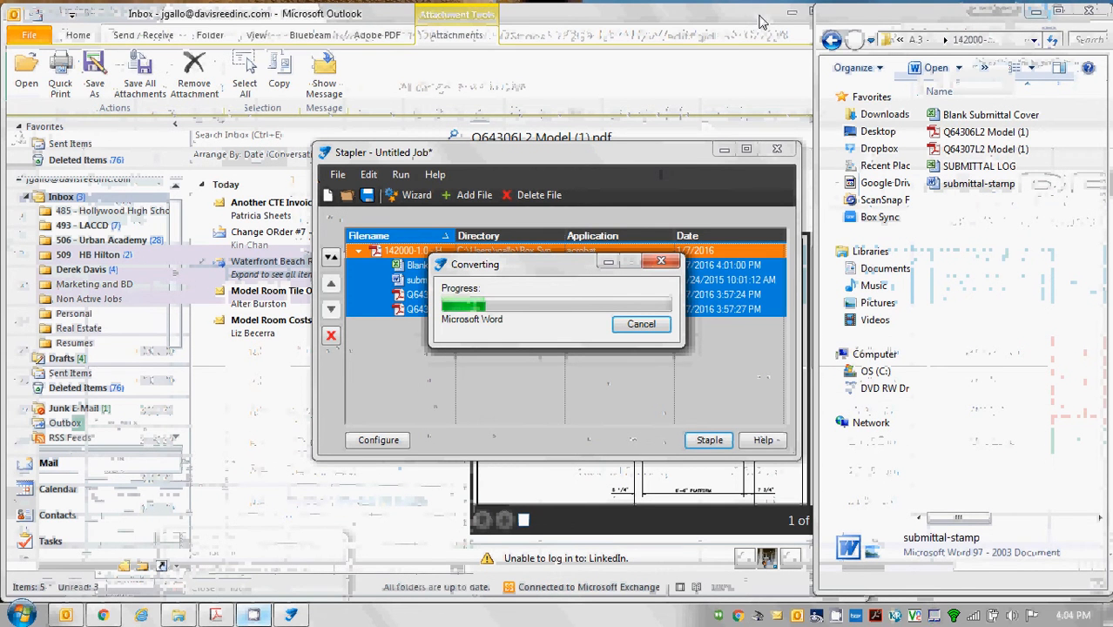
left_click(790, 12)
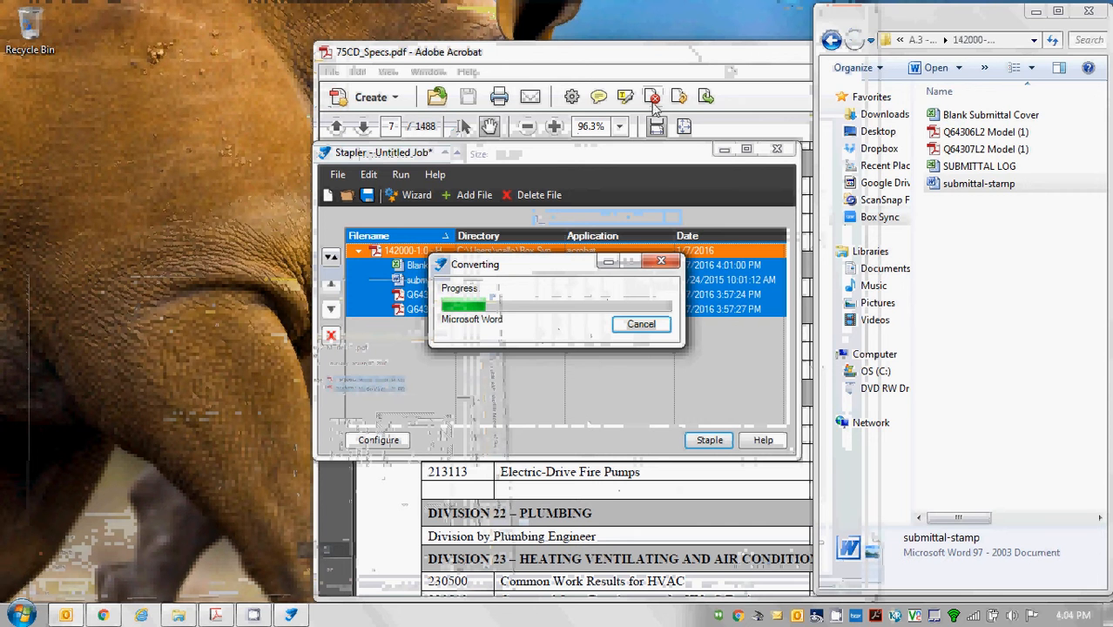
left_click(580, 56)
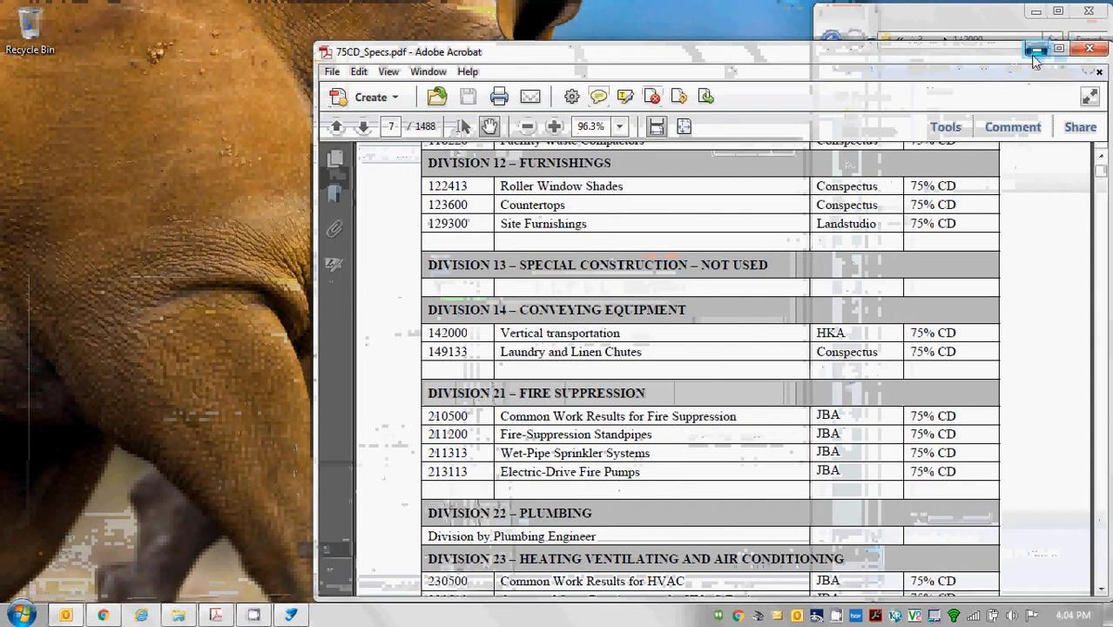
left_click(1034, 51)
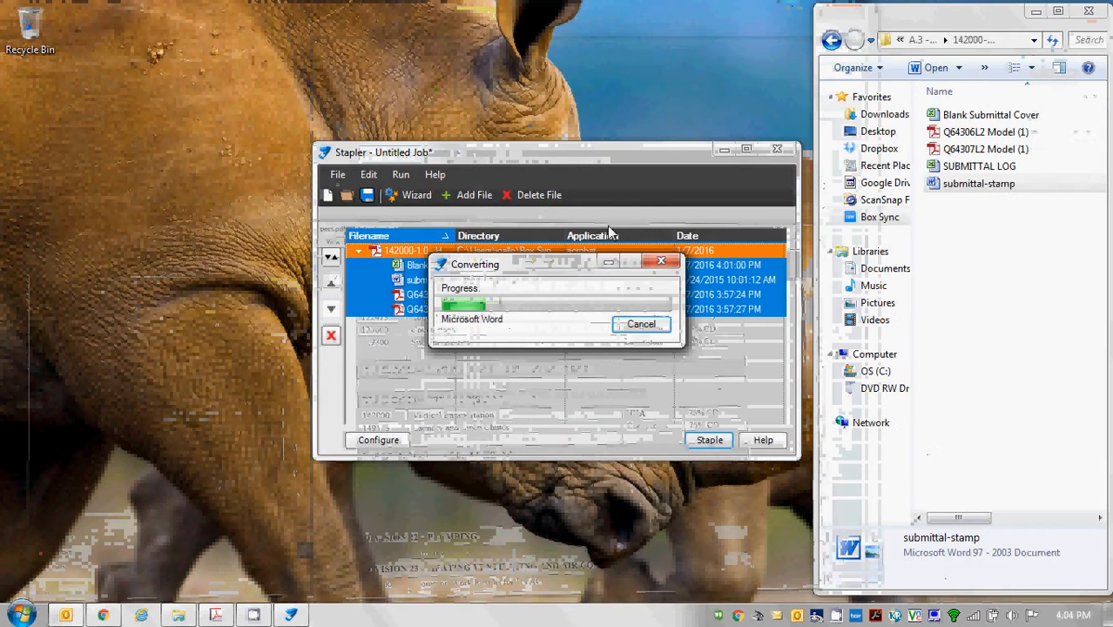
right_click(254, 617)
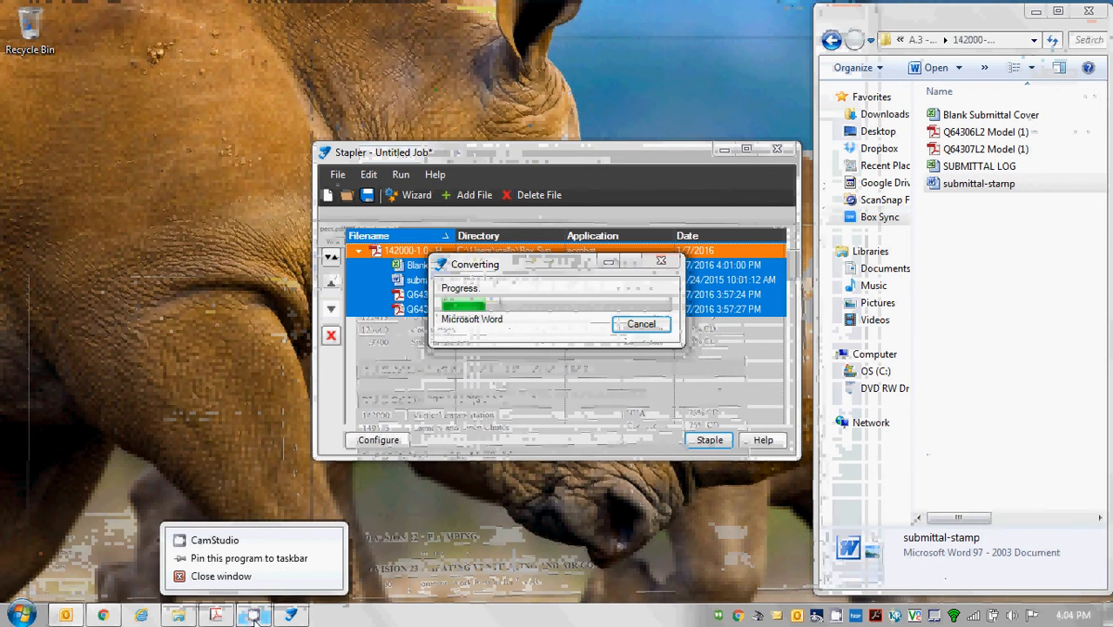
left_click(242, 542)
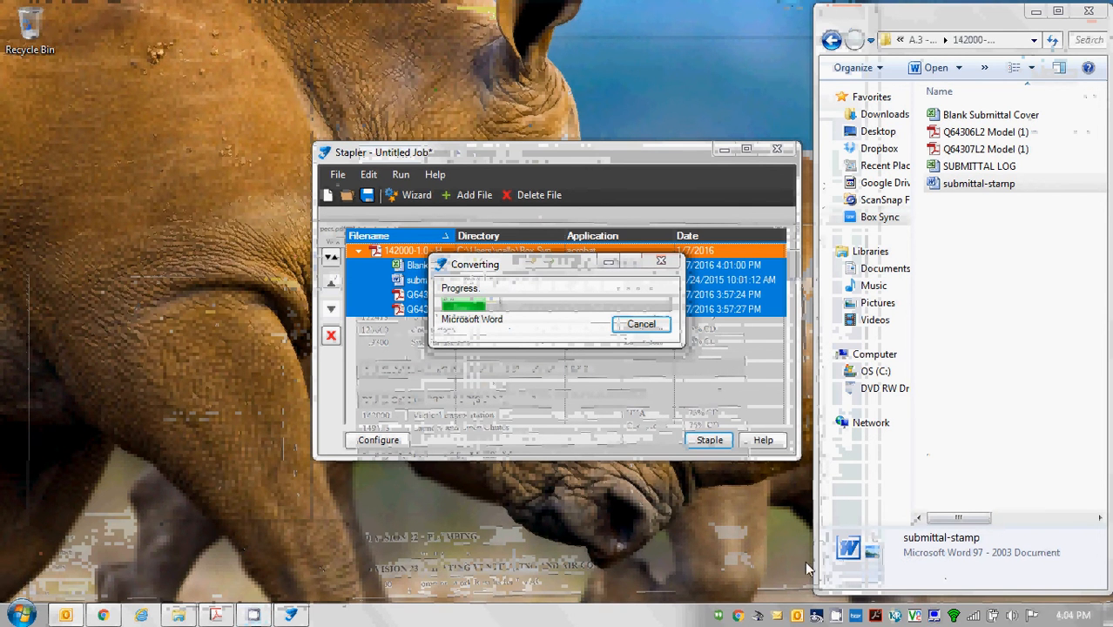
left_click(836, 617)
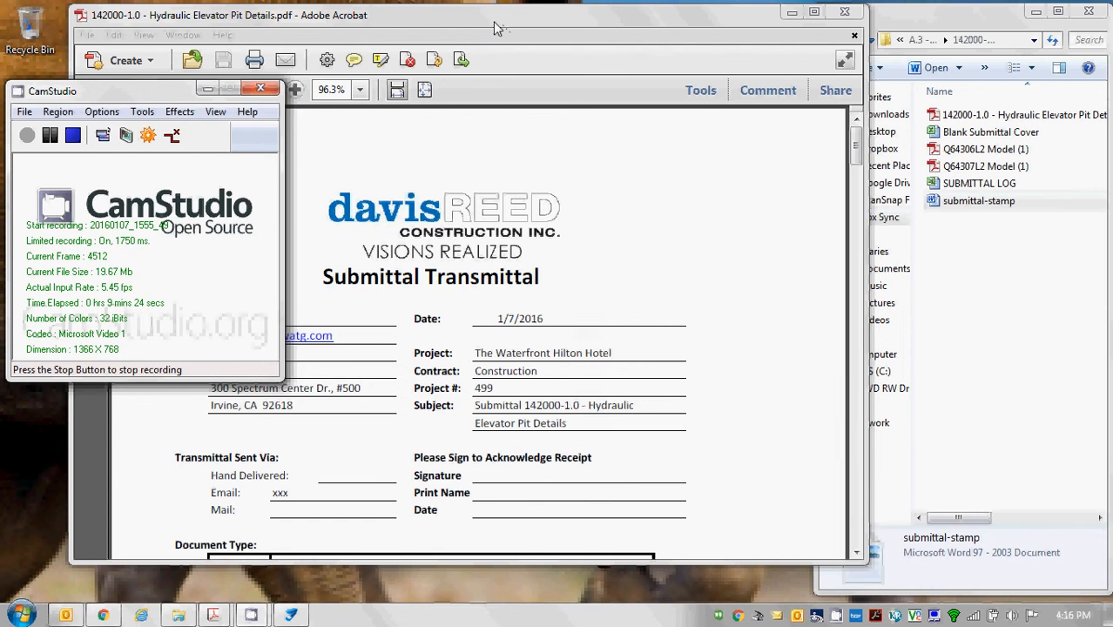
Review the stapled PDF, close Acrobat, and exit Stapler without saving the job.
left_click_drag(493, 21, 574, 22)
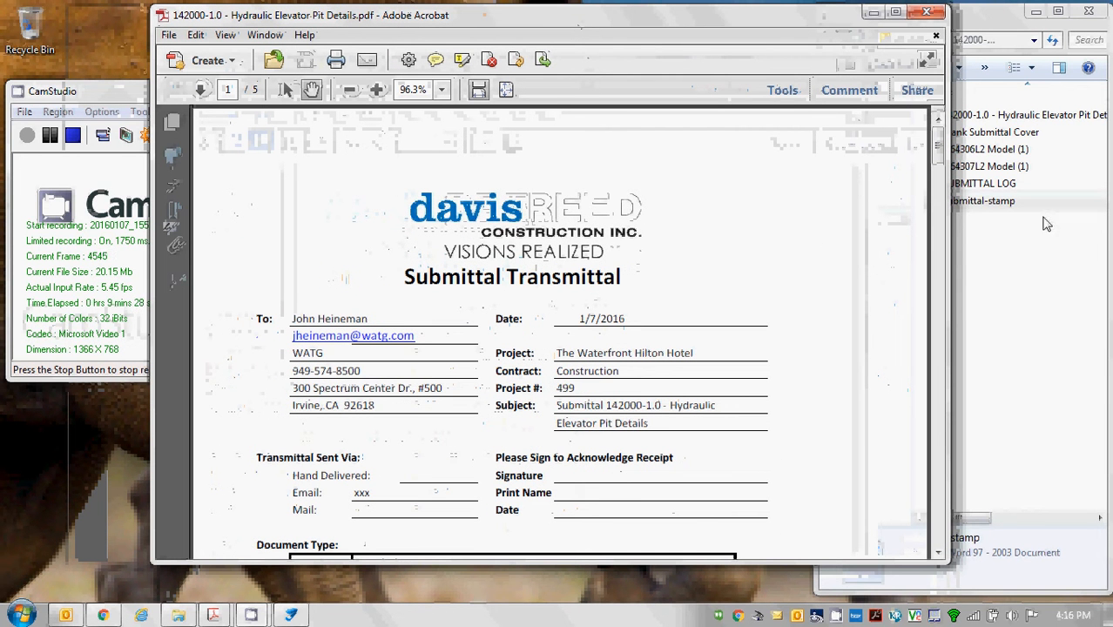
mouse_move(938, 139)
left_mouse_down()
mouse_move(939, 492)
mouse_move(938, 225)
left_mouse_up()
left_click(926, 12)
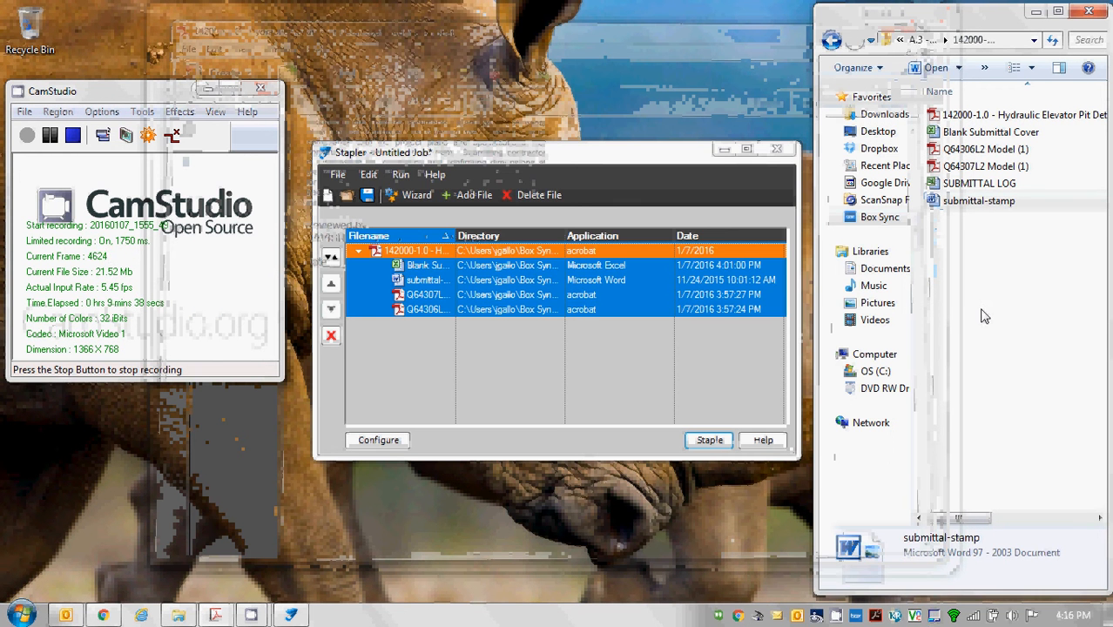
left_click(980, 305)
left_click(777, 148)
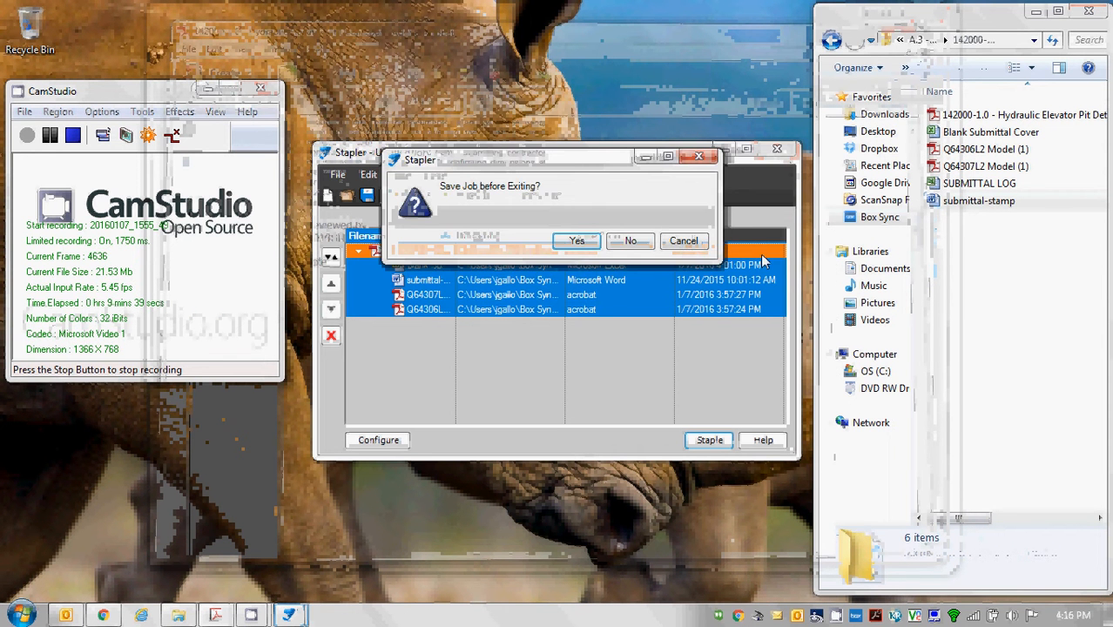
left_click(634, 243)
Open the stapled 142000-1.0 Hydraulic Elevator Pit Details PDF from Explorer in Bluebeam Revu.
left_click(982, 114)
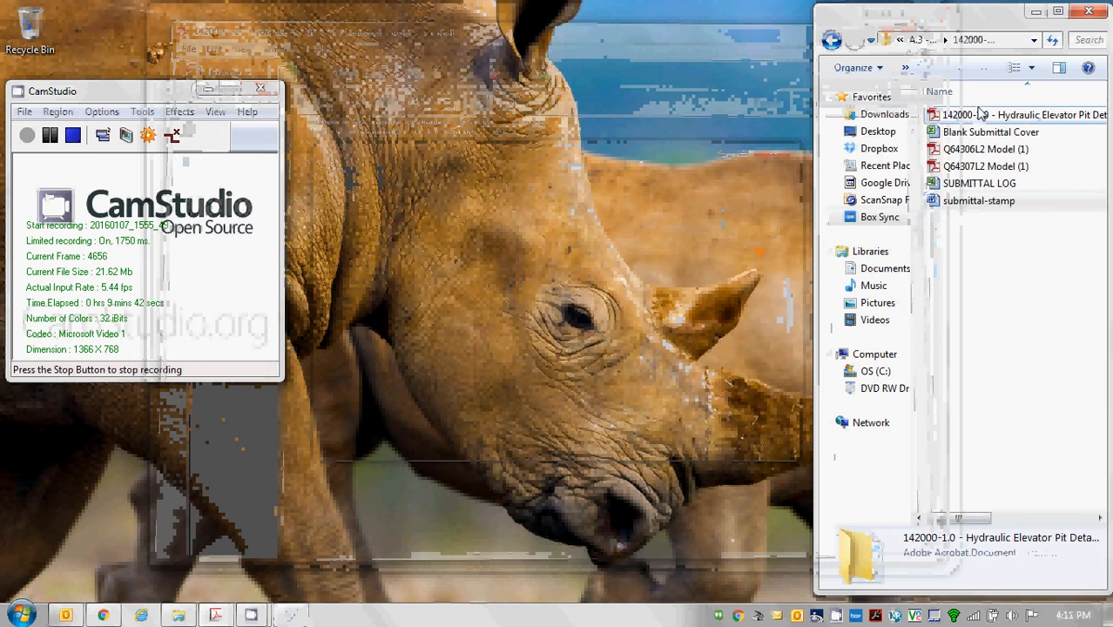
right_click(981, 114)
mouse_move(984, 196)
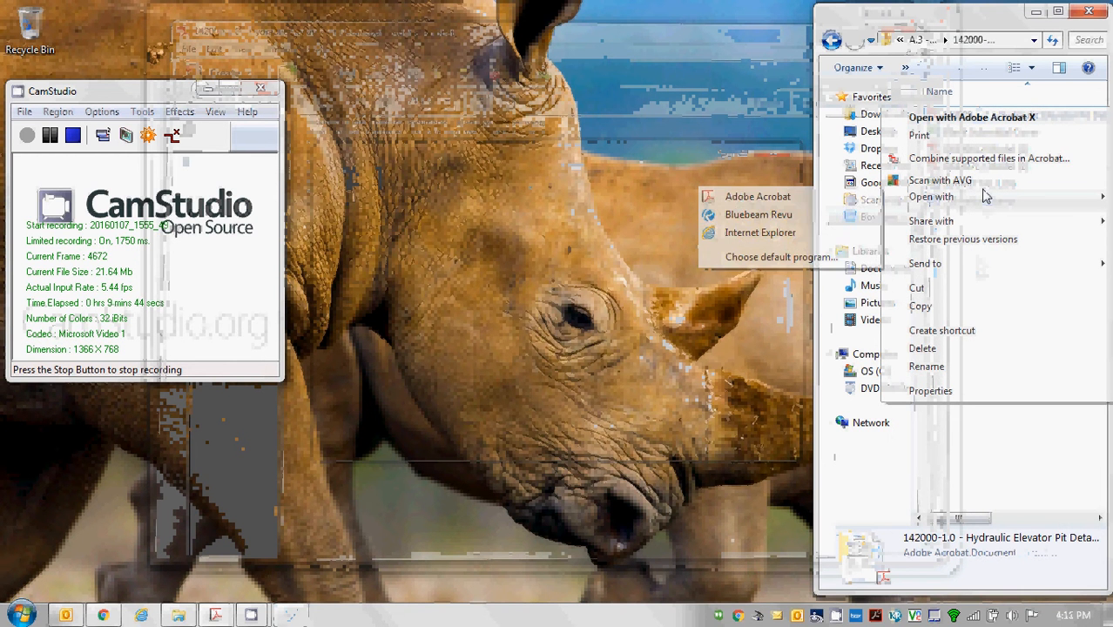
left_click(789, 212)
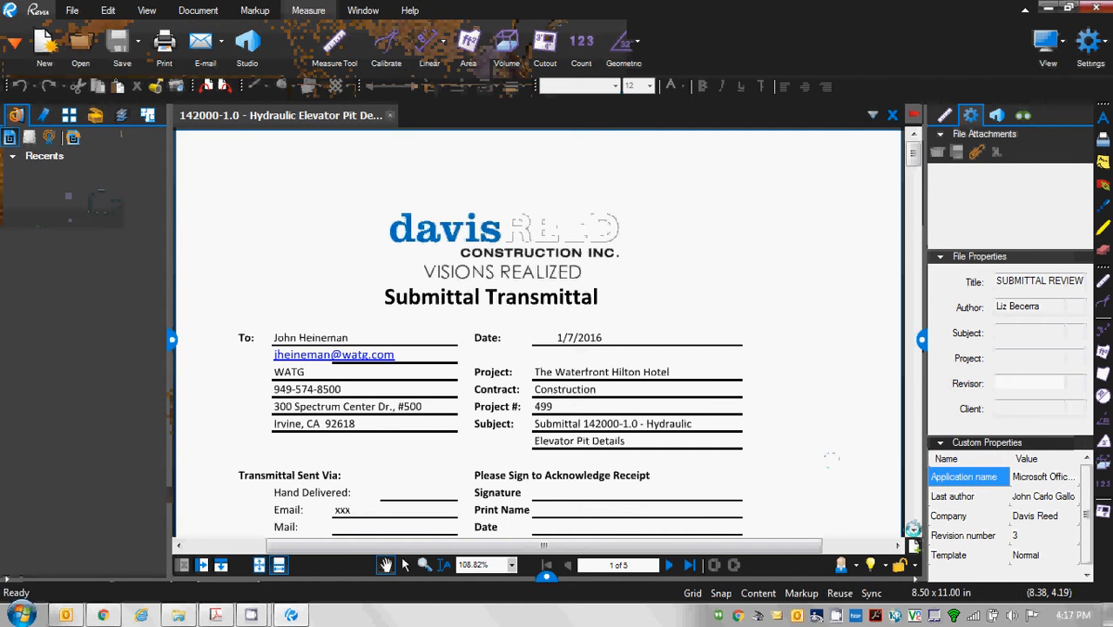
Type The Waterfront Hilton, 142000-1.0, Hydraulic Elevator Pit Details, 1/7/16 and the reviewer's name onto page 2's stamp.
left_click(913, 527)
scroll(913, 528, "down", 10)
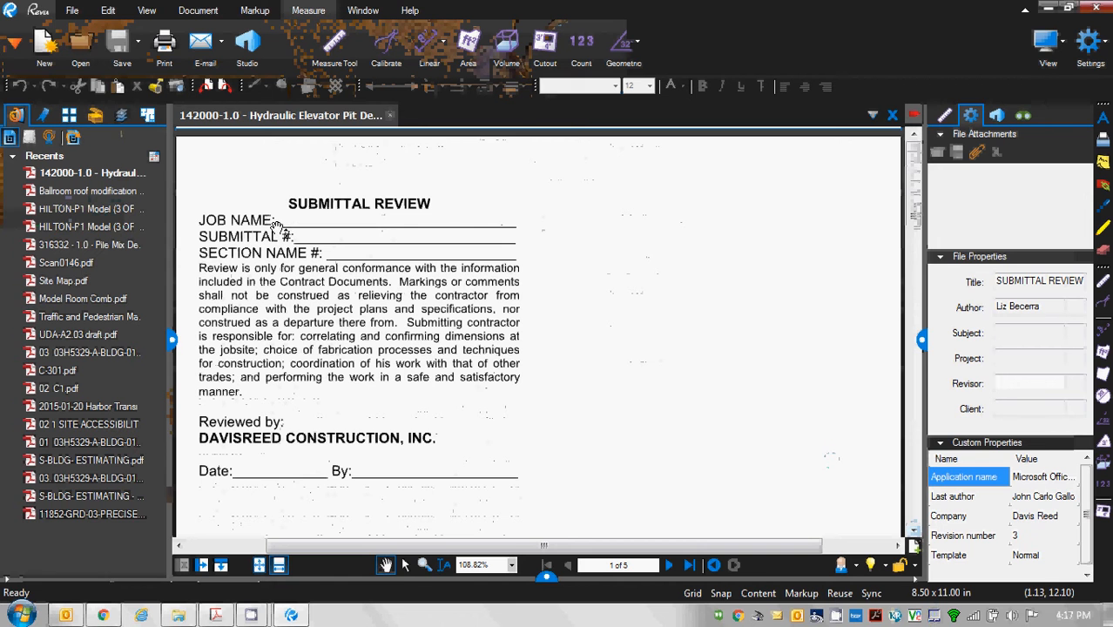
key("w")
left_click(288, 222)
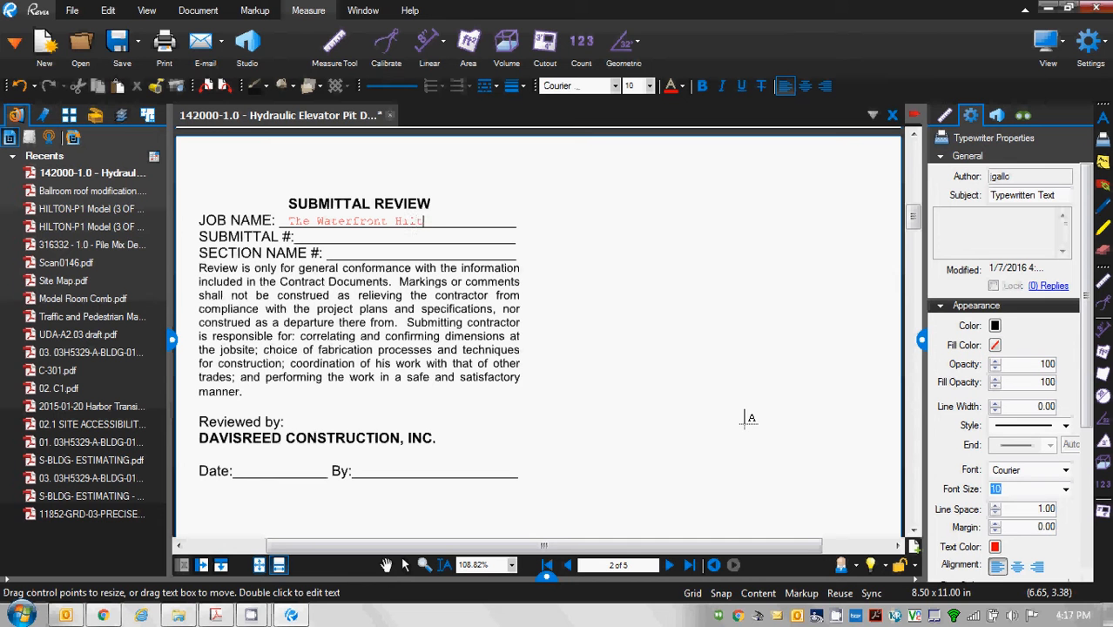
left_click(314, 236)
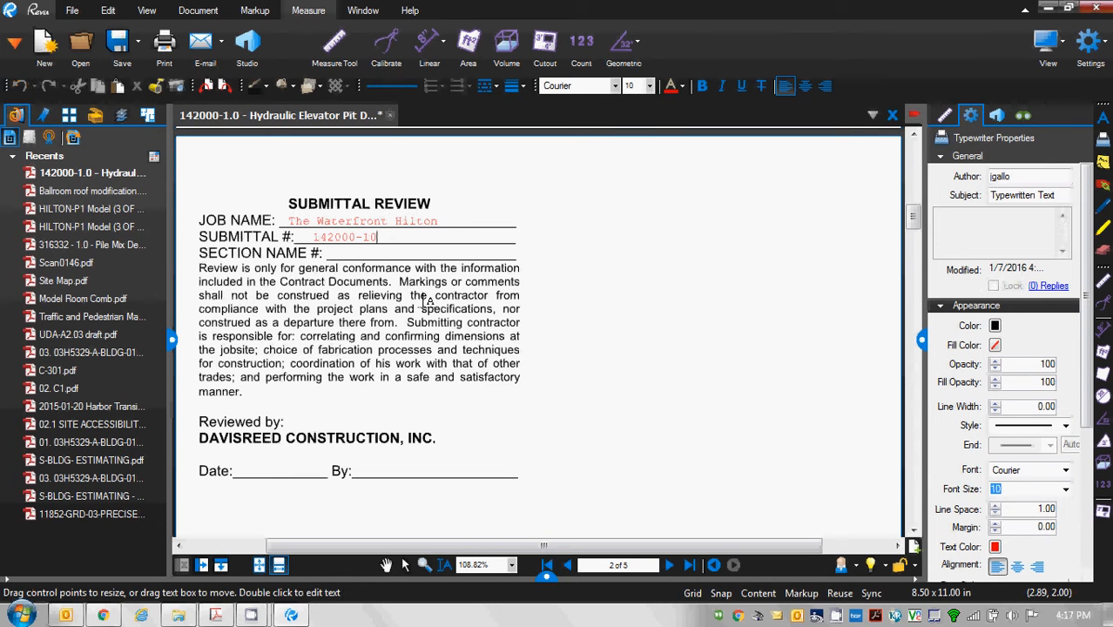
left_click(337, 253)
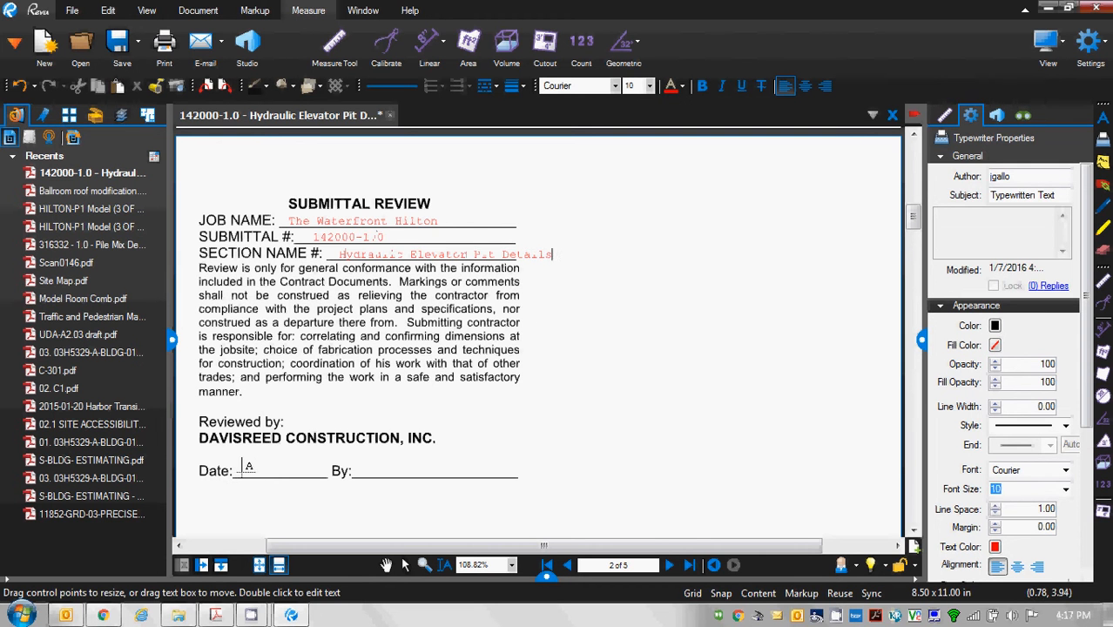
left_click(242, 472)
left_click(370, 470)
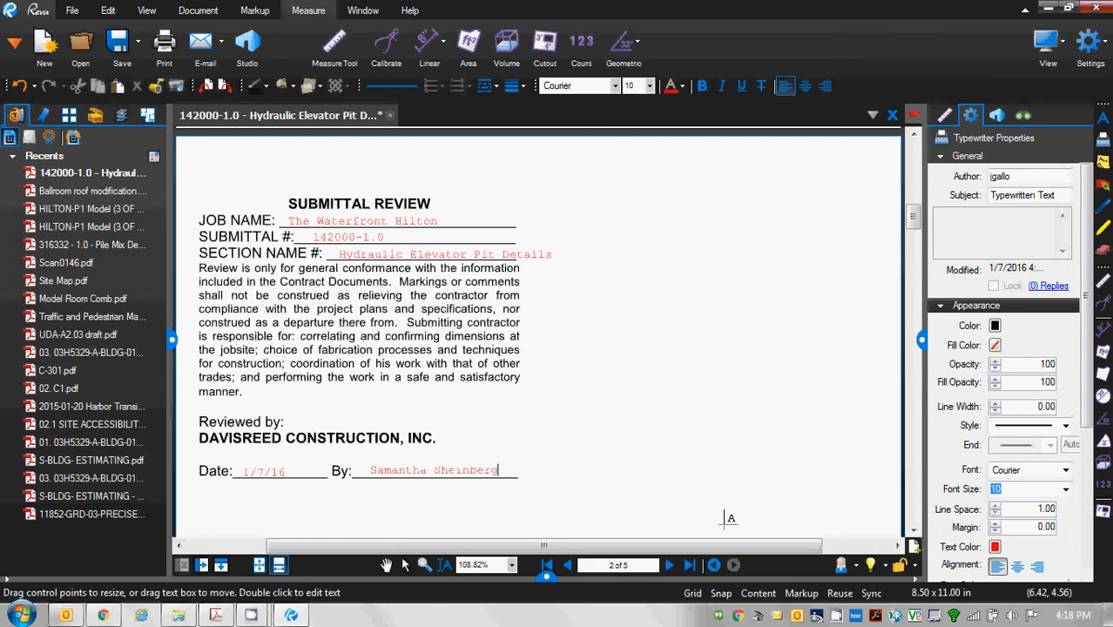
left_click(913, 529)
Delete the blank third page from the submittal.
left_click(913, 529)
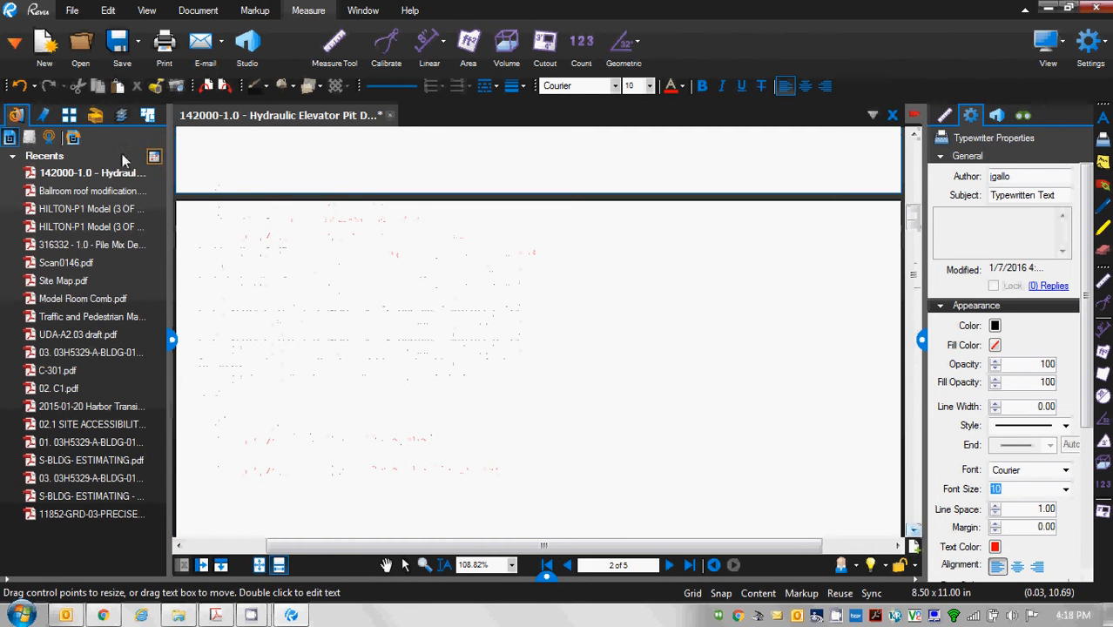
left_click(69, 115)
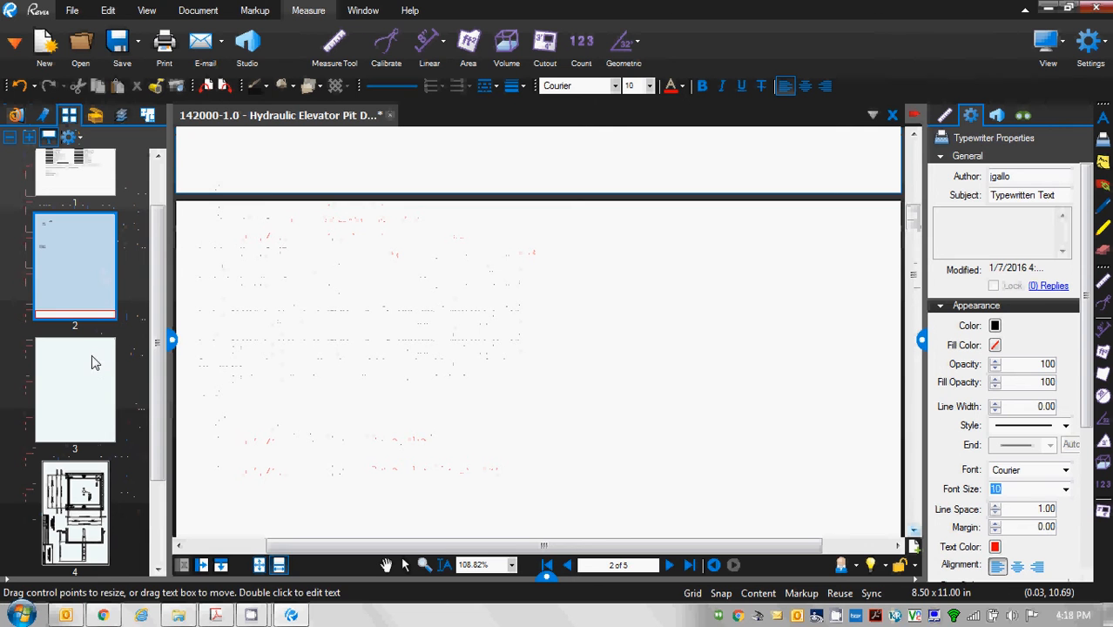
left_click(91, 385)
right_click(91, 385)
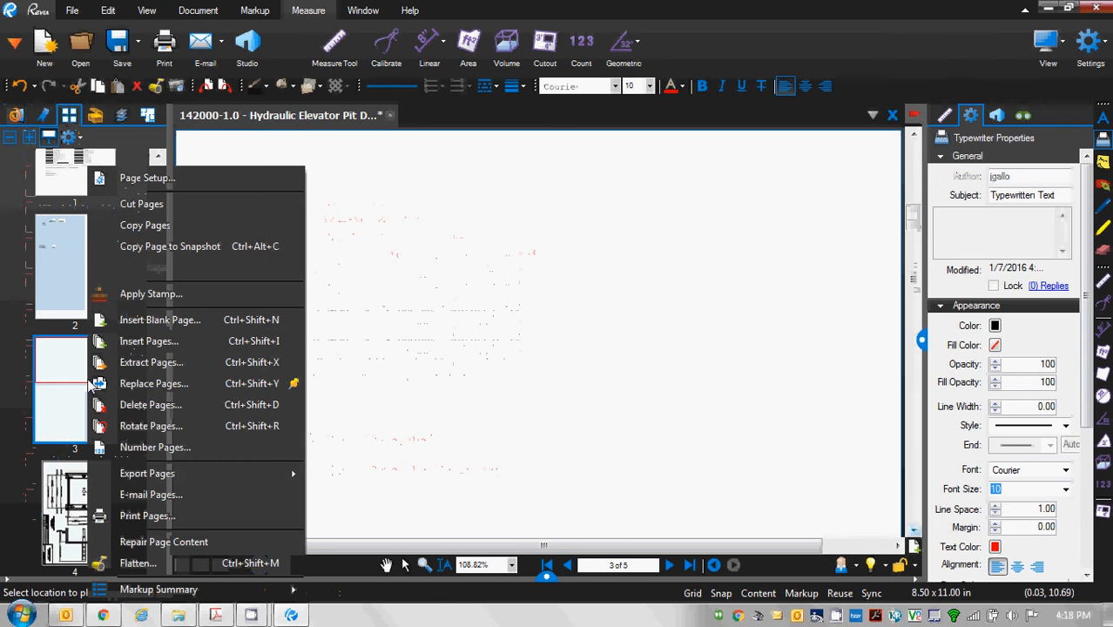
left_click(176, 405)
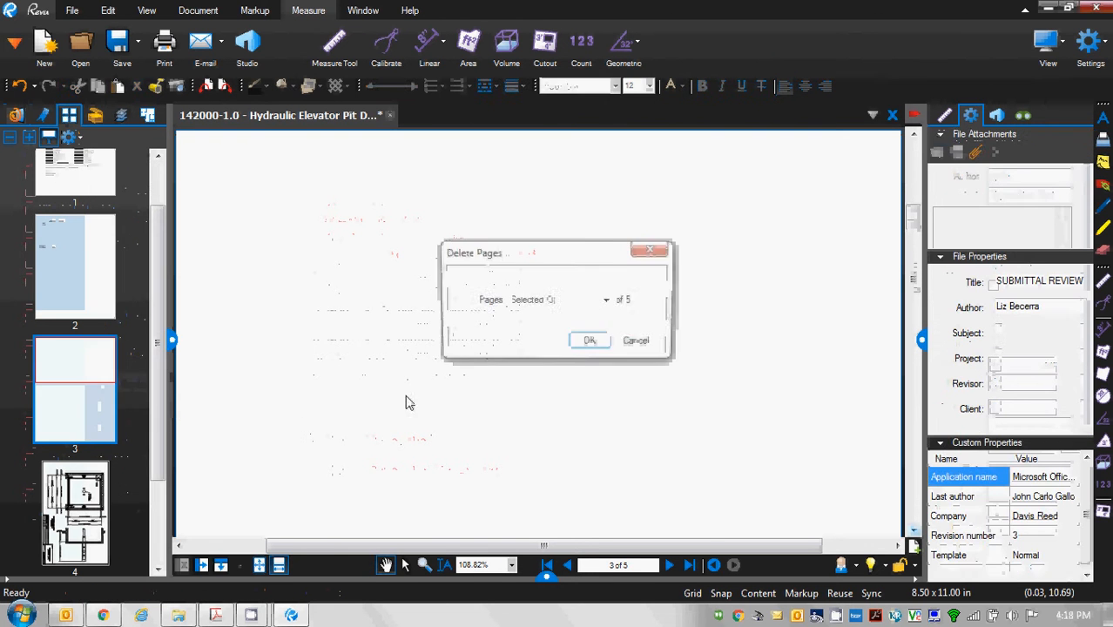
left_click(591, 343)
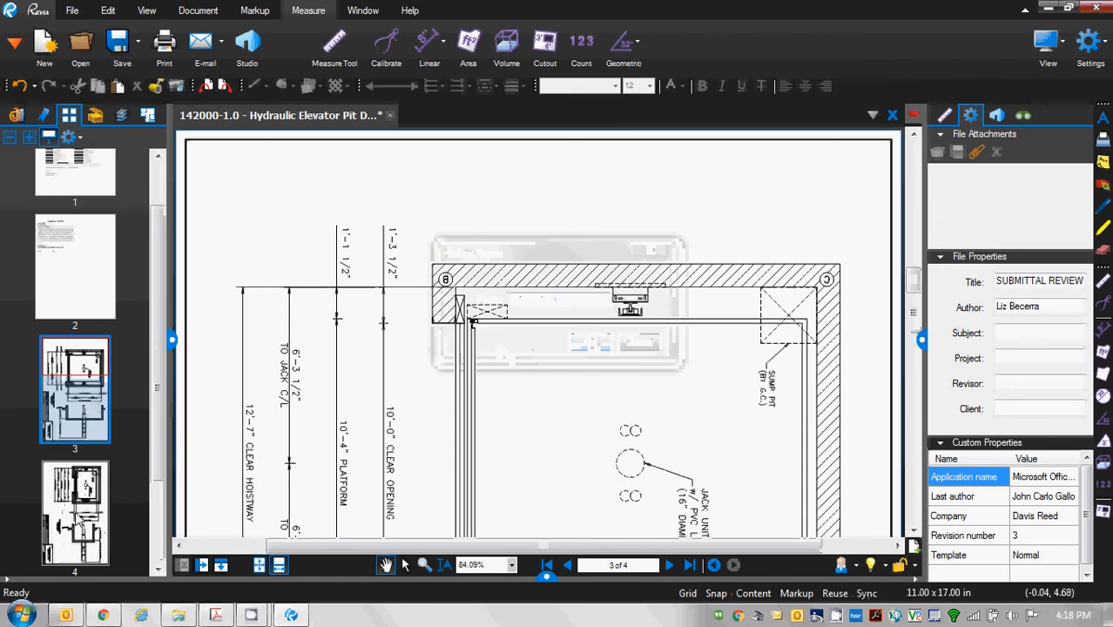
Rotate drawing pages 3-4 counterclockwise 90° into landscape.
right_click(94, 415)
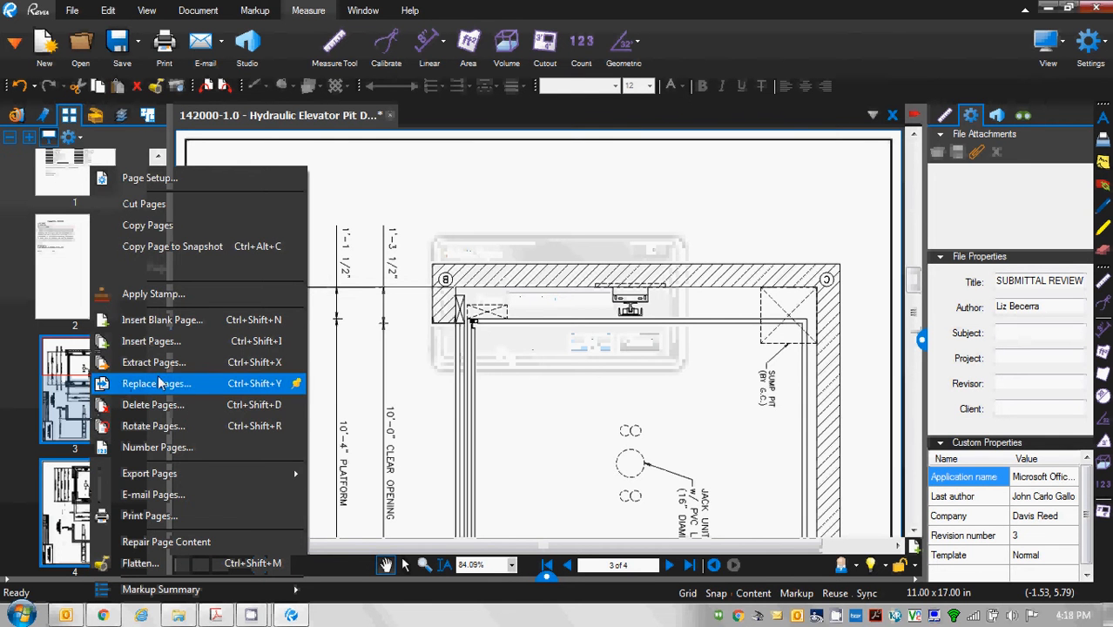
left_click(184, 430)
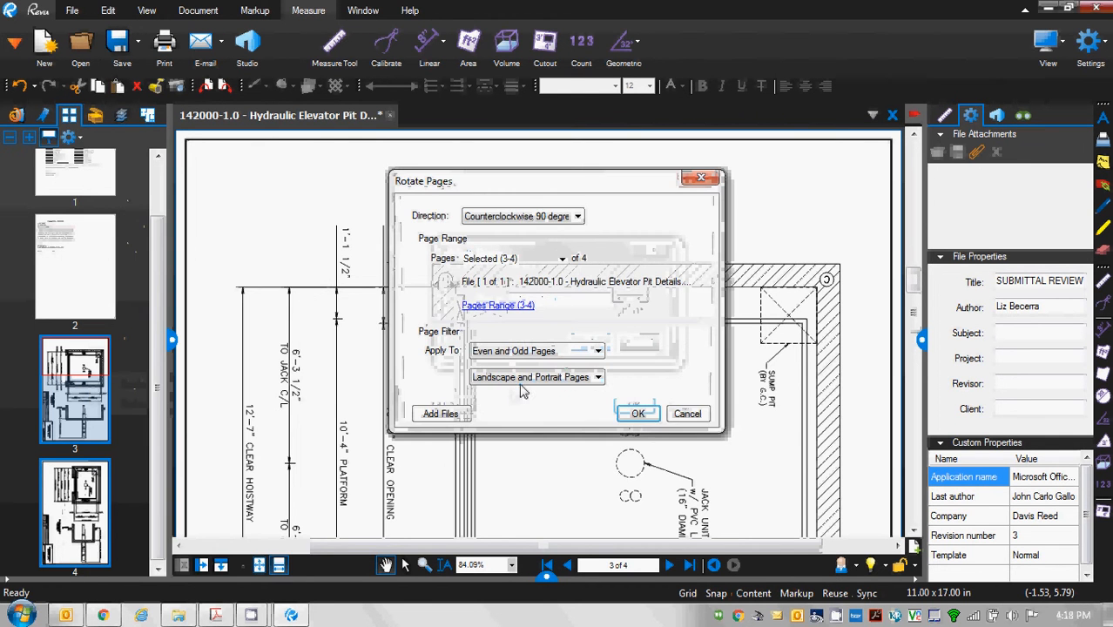
left_click(638, 414)
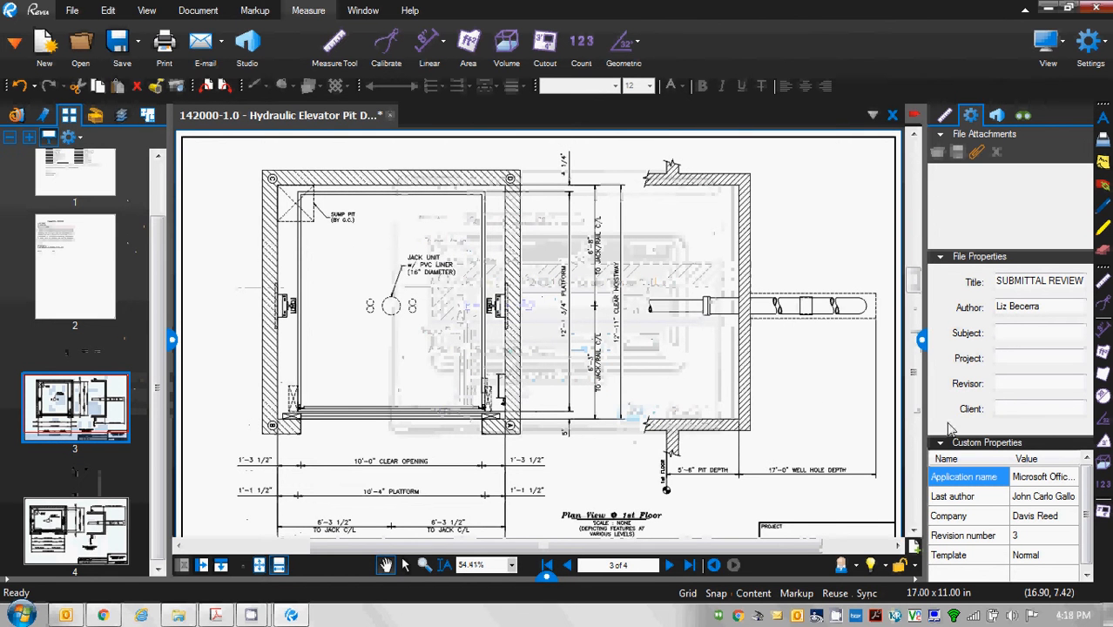
left_click_drag(916, 396, 908, 190)
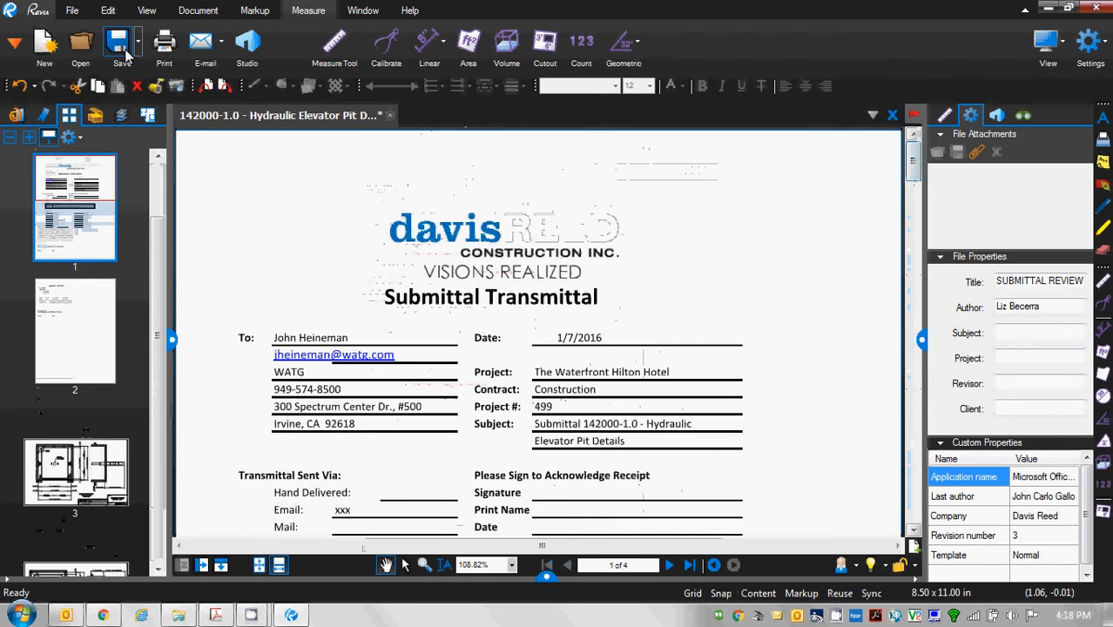
Save the four-page submittal and bring up the Headers & Footers dialog.
left_click(122, 50)
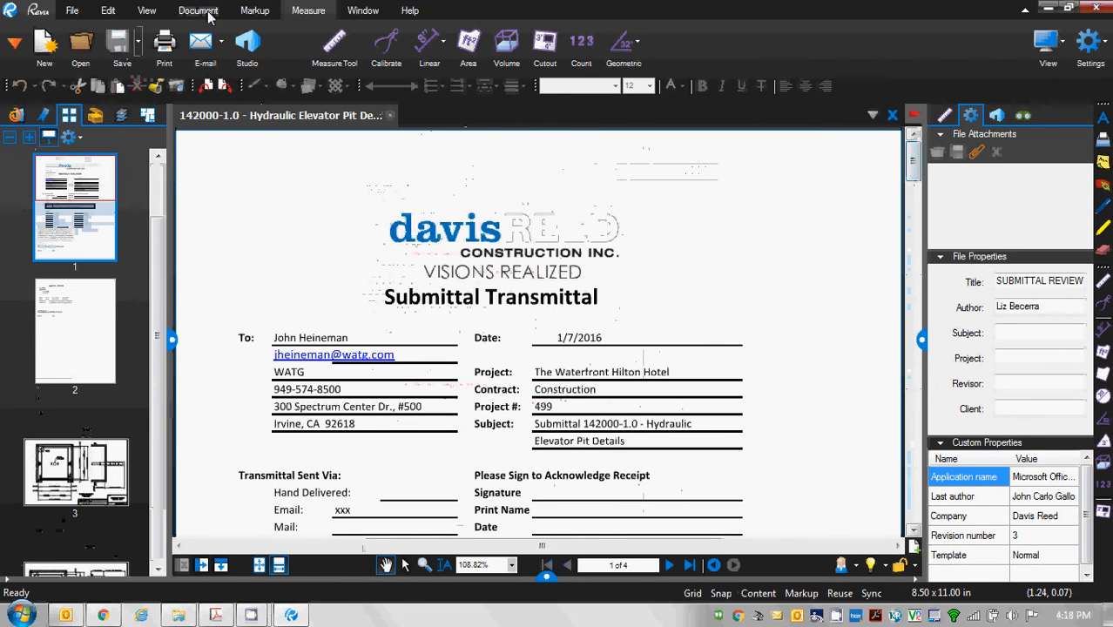
mouse_move(209, 12)
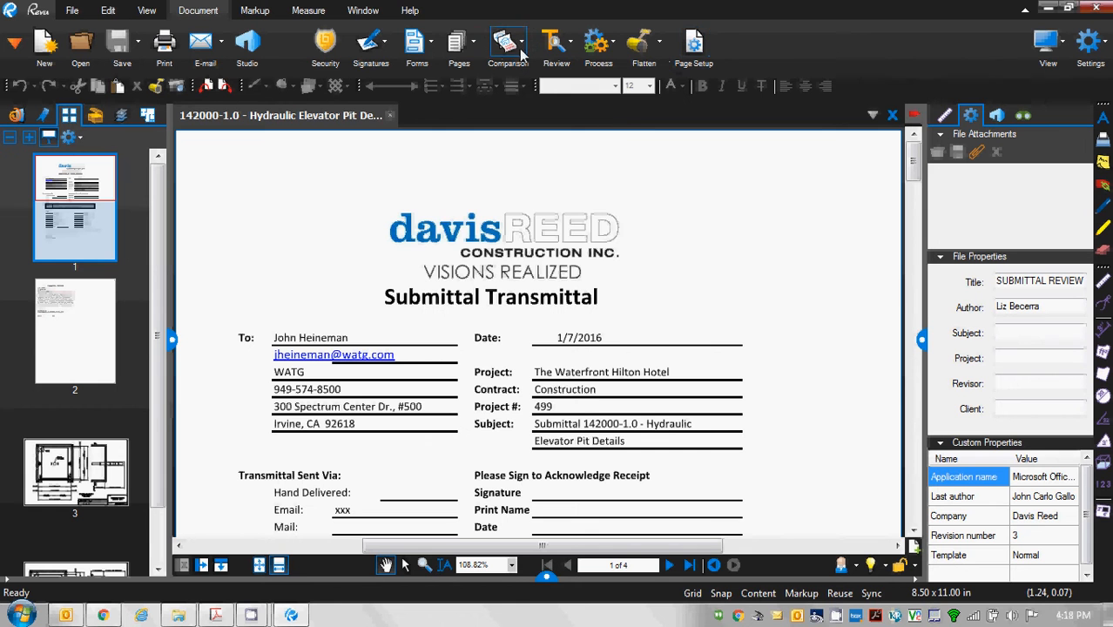
left_click(476, 50)
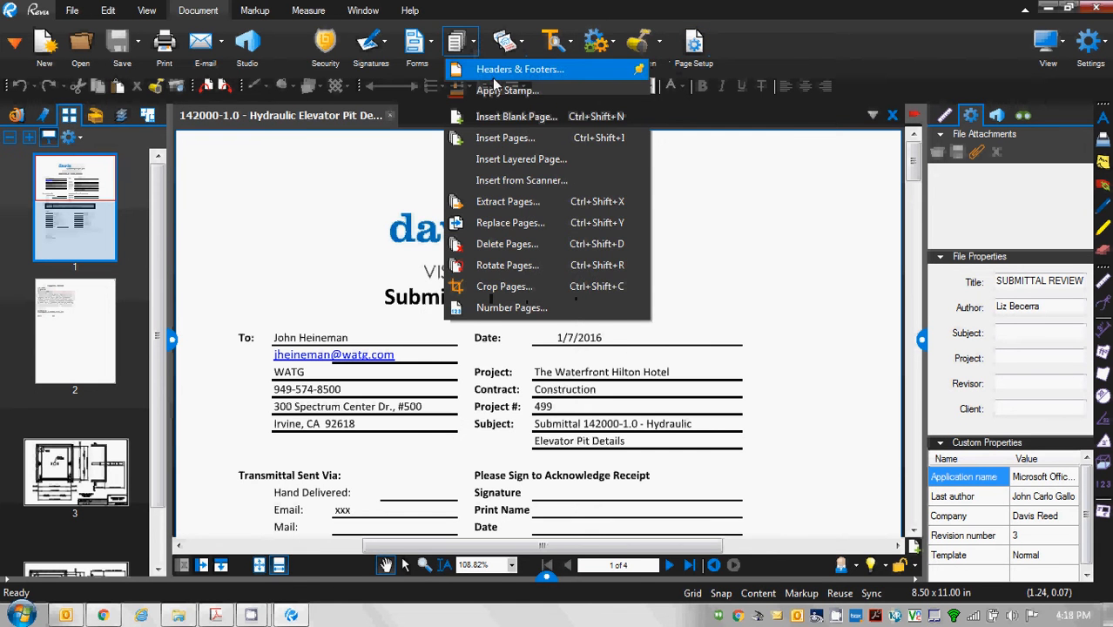
left_click(498, 68)
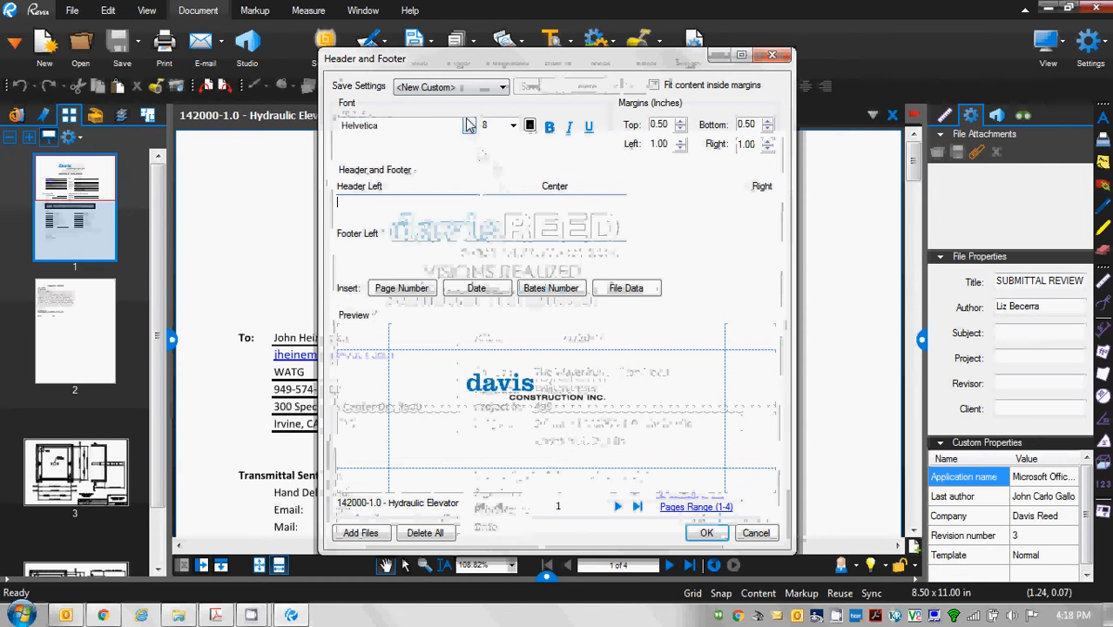
Apply the HBH Submittal preset with right header '142000-1.0 - Hydraulic Elevator Pit Details' to all pages.
left_click(485, 91)
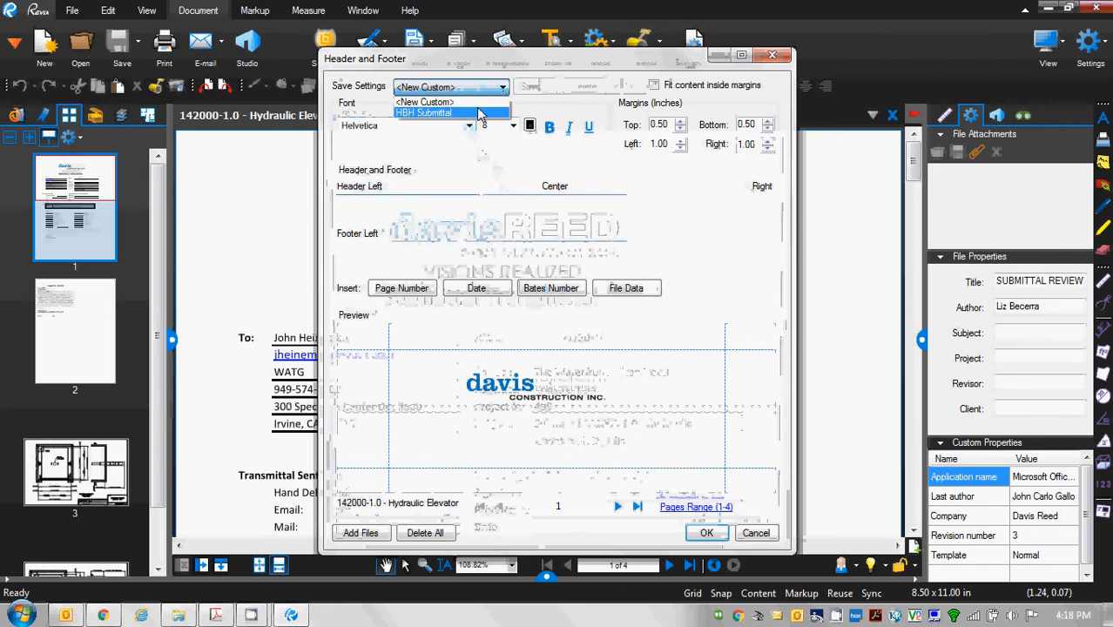
left_click(477, 111)
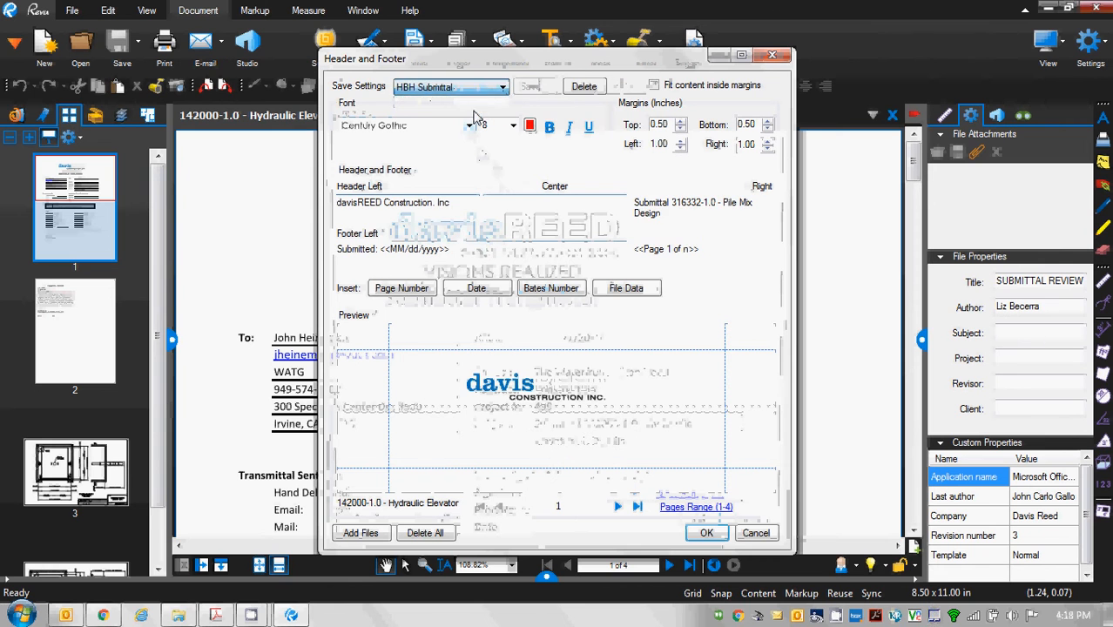
left_click(673, 209, "shift")
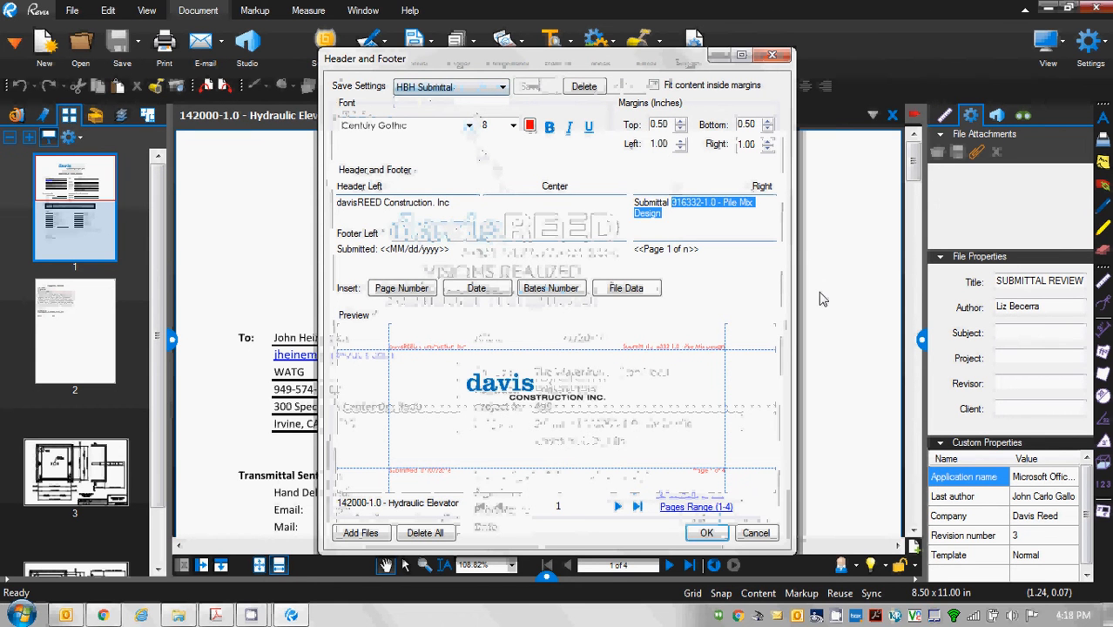
type("142000-")
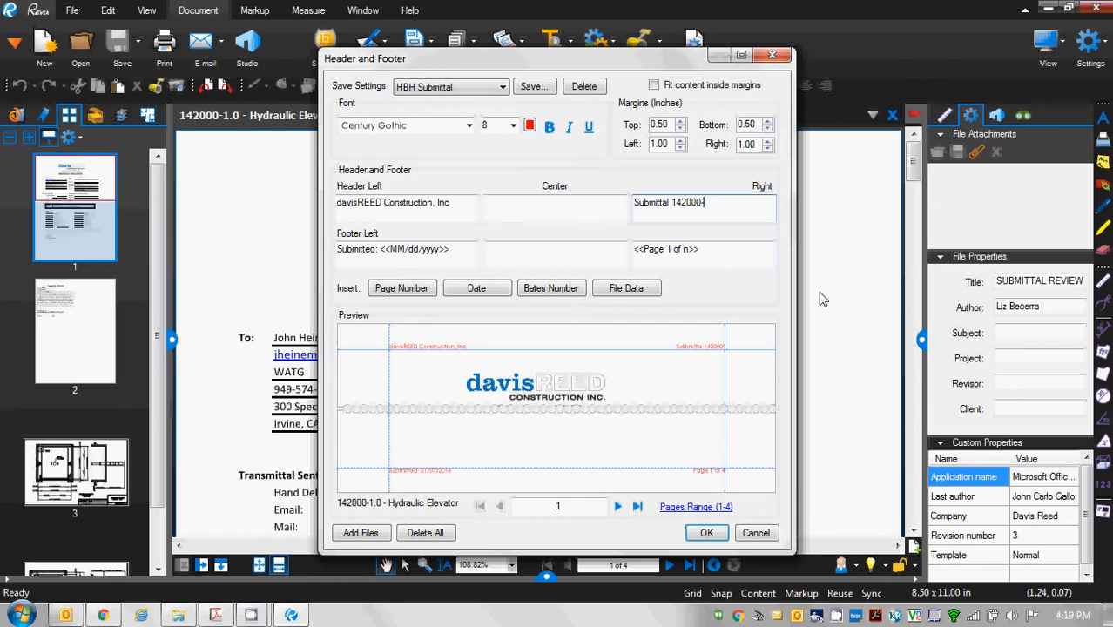
type("1.0 - Hydraulic Elevator Pul")
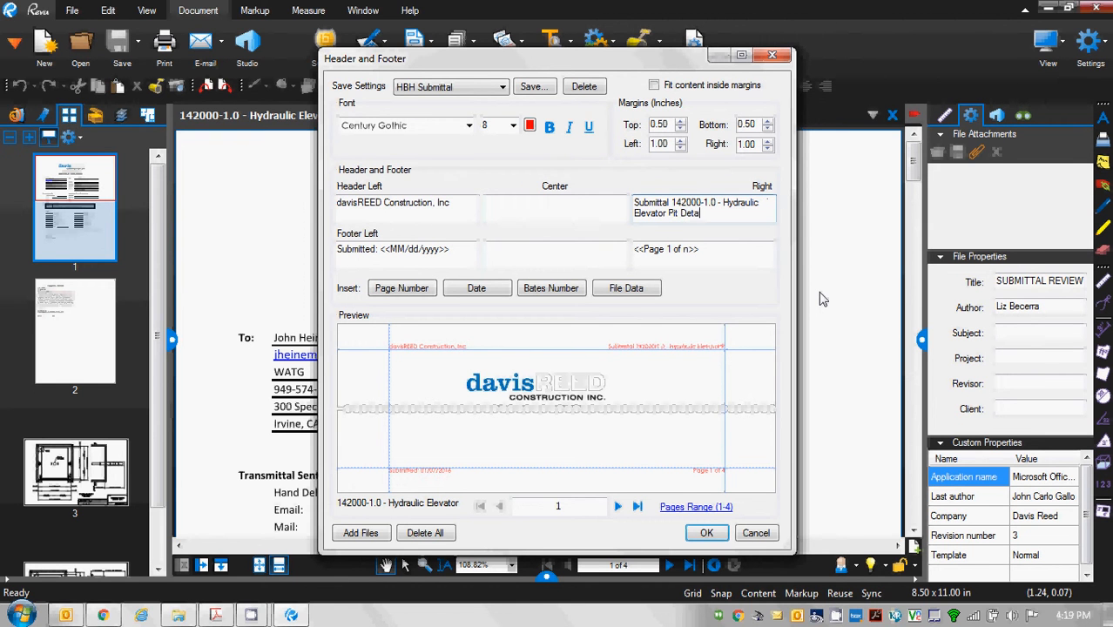
type(" Details")
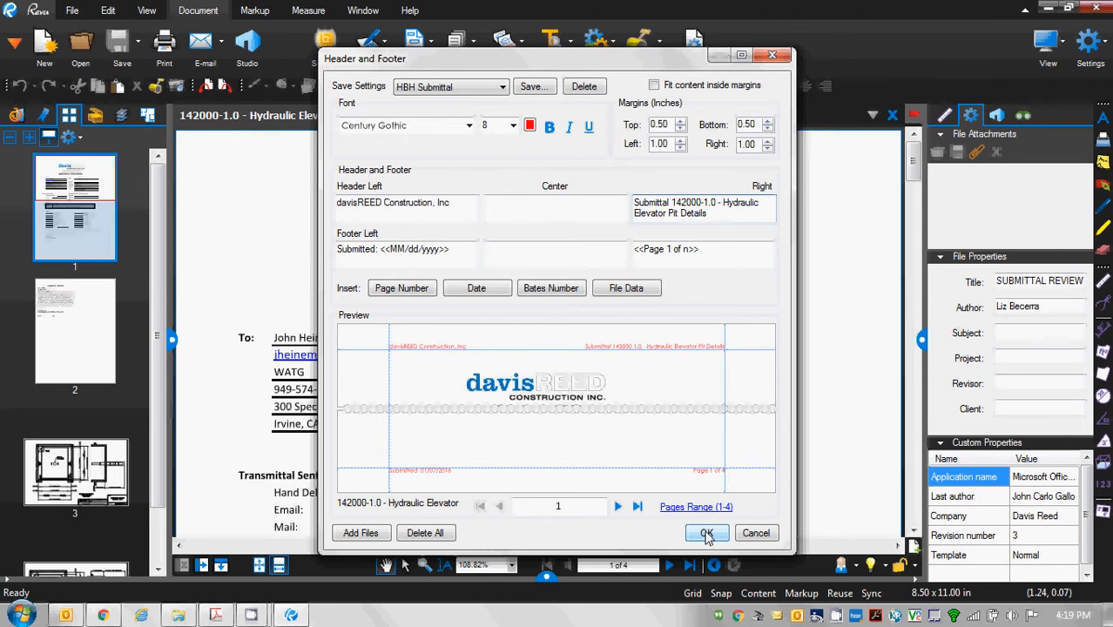
left_click(706, 534)
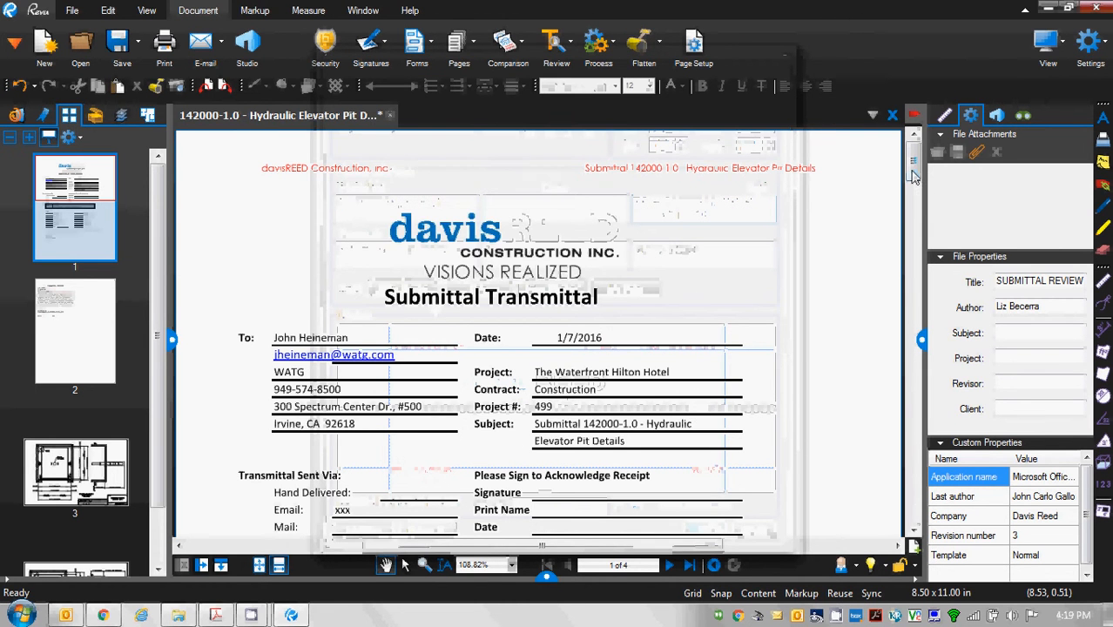
Save the submittal with its new header and check the page 2 stamp.
mouse_move(914, 175)
left_mouse_down()
mouse_move(897, 382)
mouse_move(901, 507)
mouse_move(910, 154)
left_mouse_up()
scroll(901, 507, "down", 1)
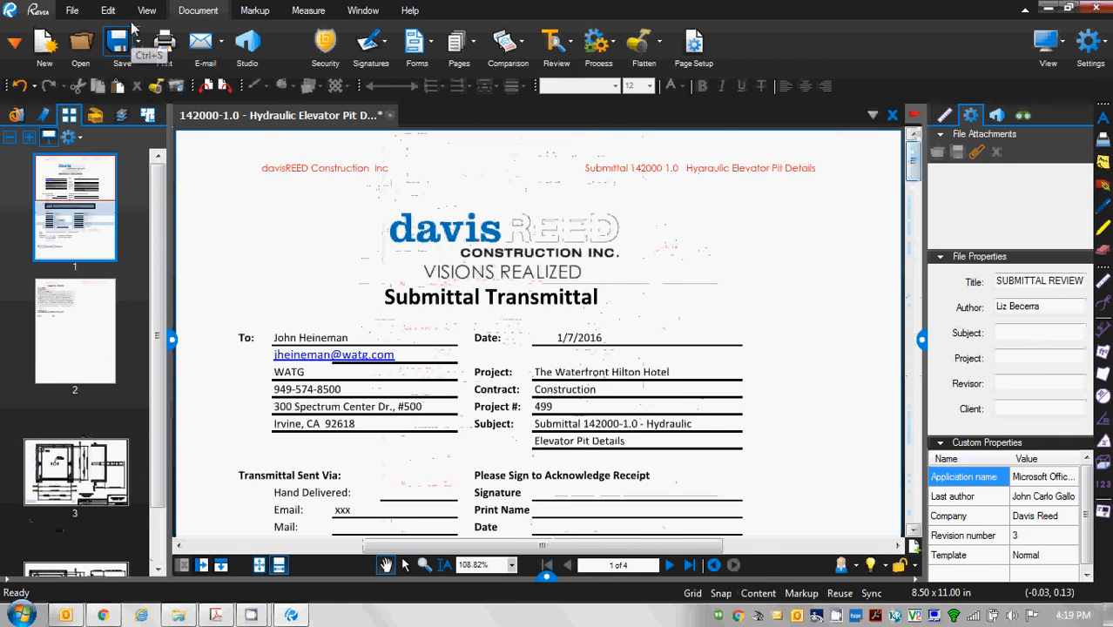
left_click(126, 47)
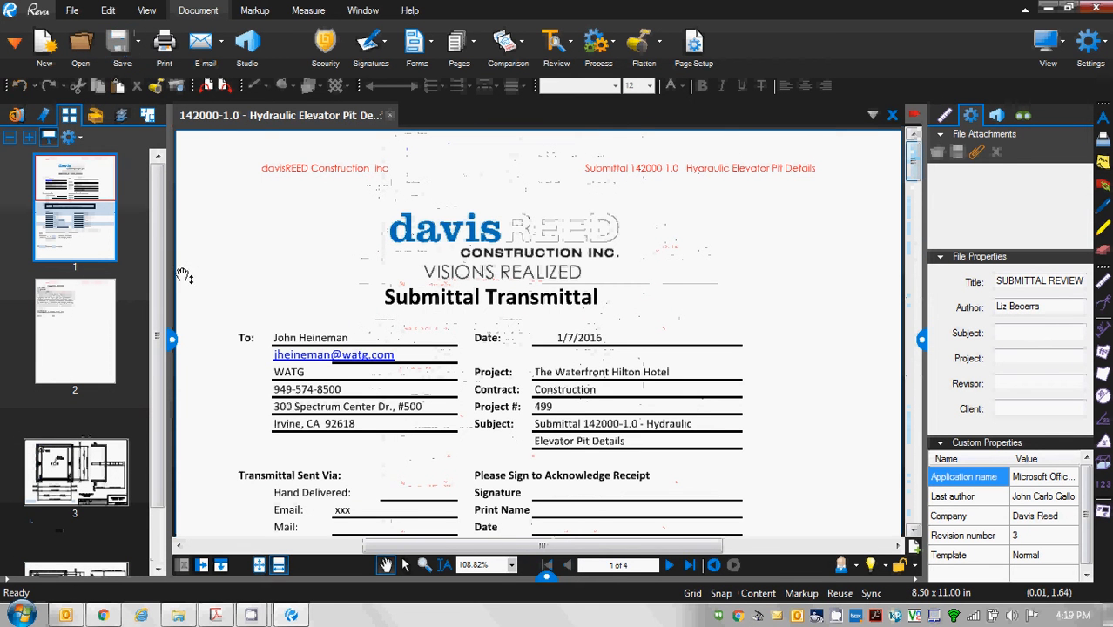
left_click(100, 328)
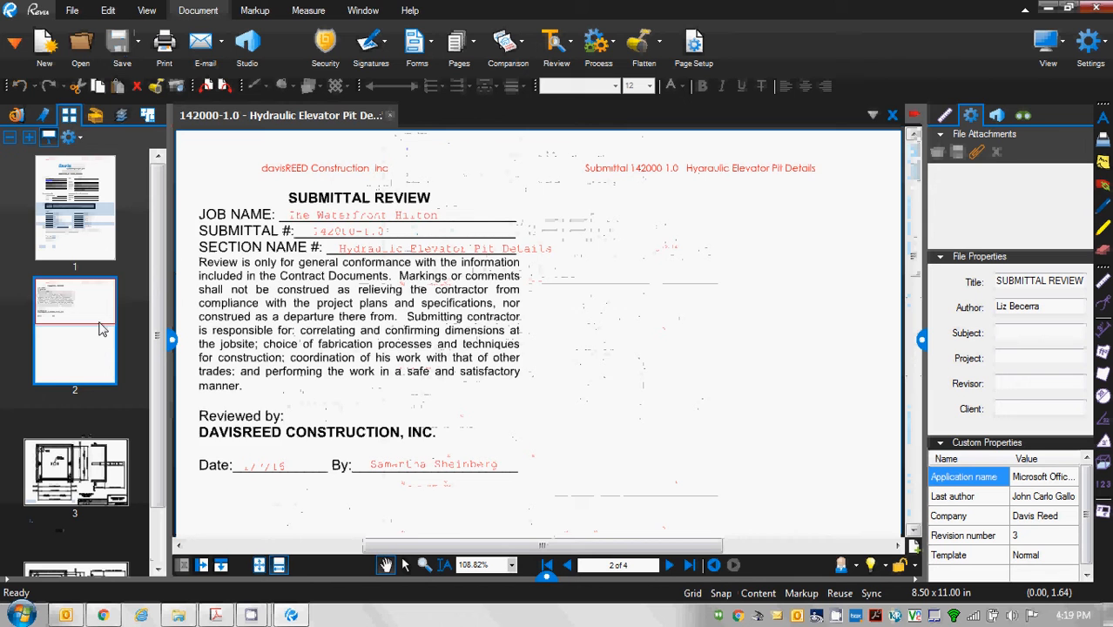
left_click(85, 223)
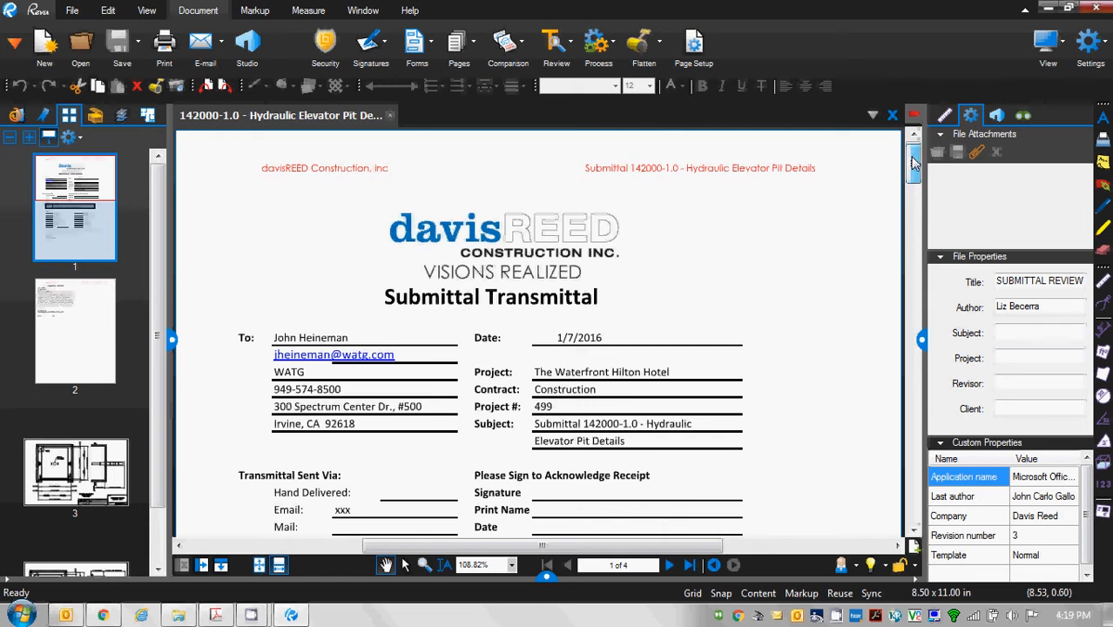
Close the submittal PDF and minimize Bluebeam Revu.
mouse_move(911, 162)
left_mouse_down()
mouse_move(910, 436)
mouse_move(911, 162)
left_mouse_up()
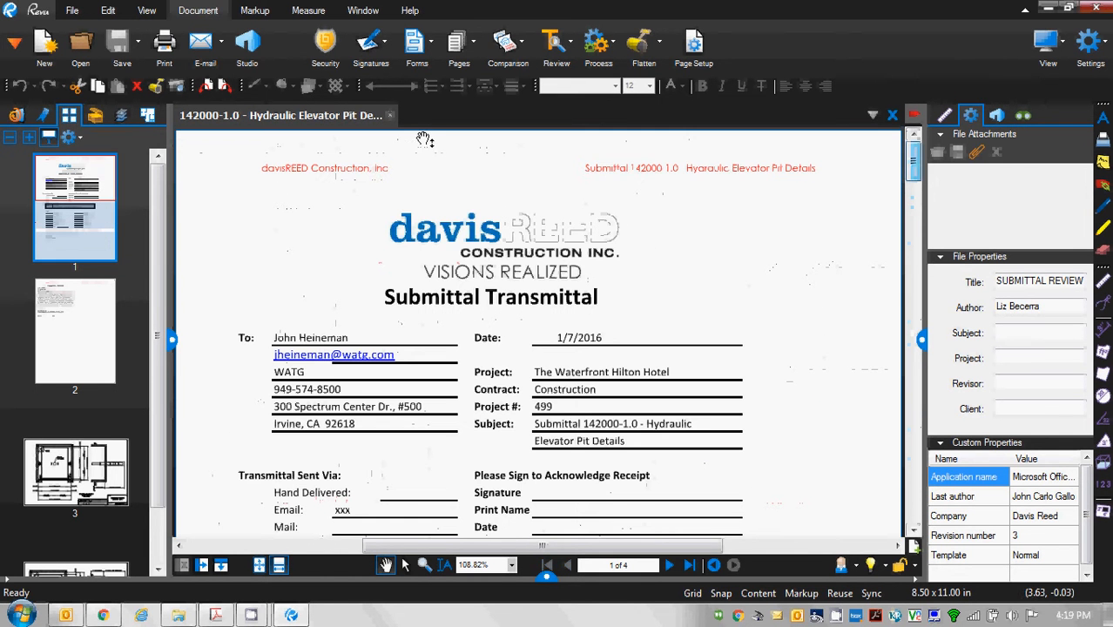
left_click(391, 117)
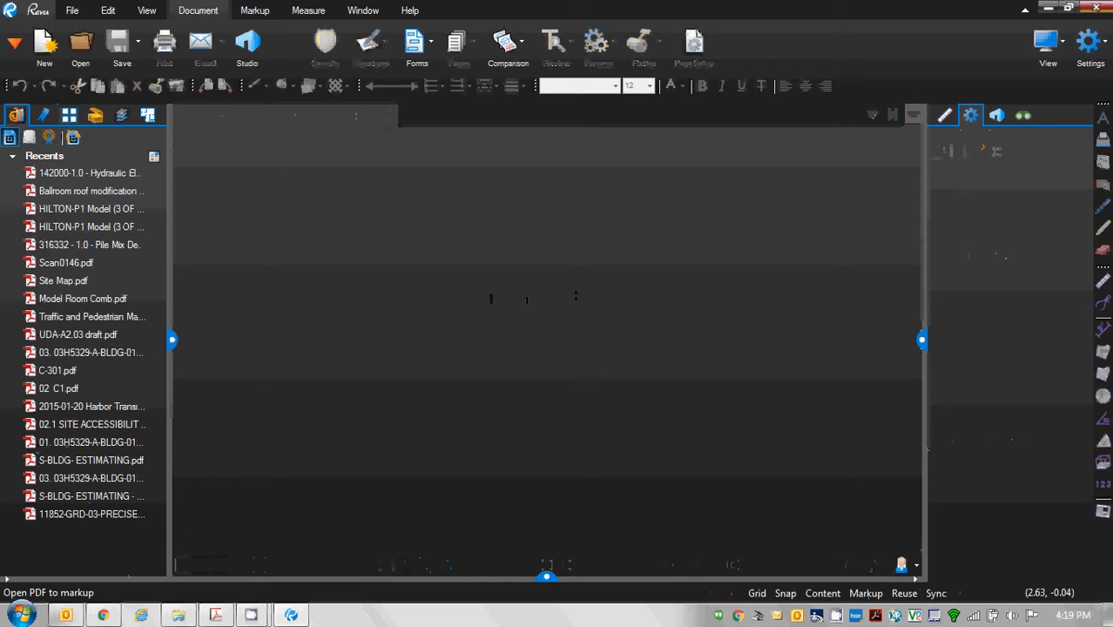
left_click(1049, 9)
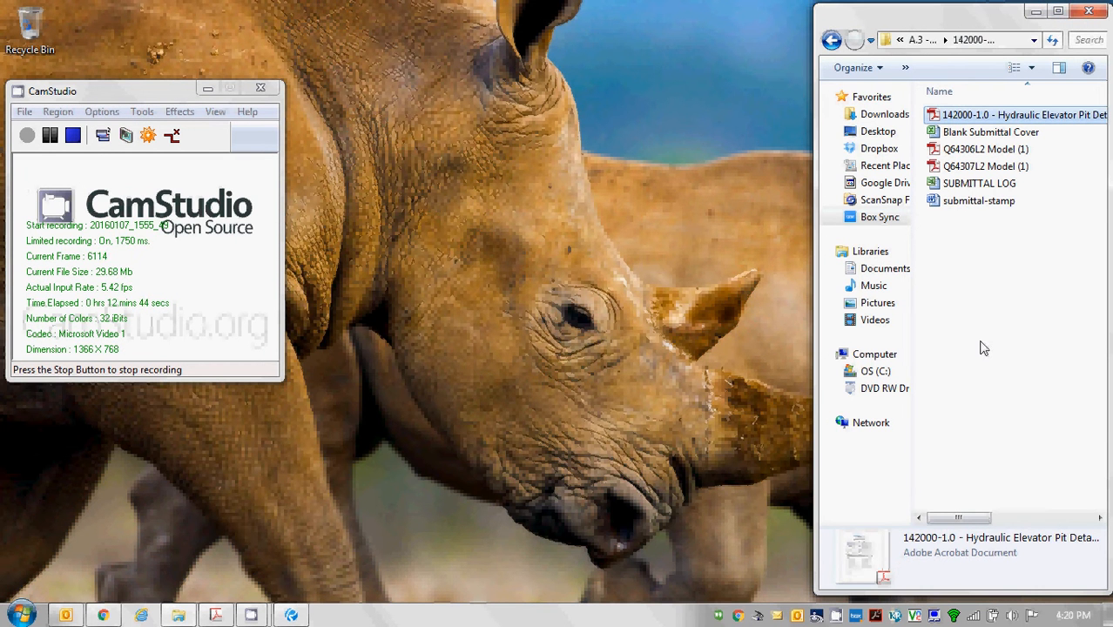
Make a '01-07-16 Submission' folder in 142000-1.0, move the Elevator Pit PDF in, and open it.
left_click(982, 347)
right_click(983, 347)
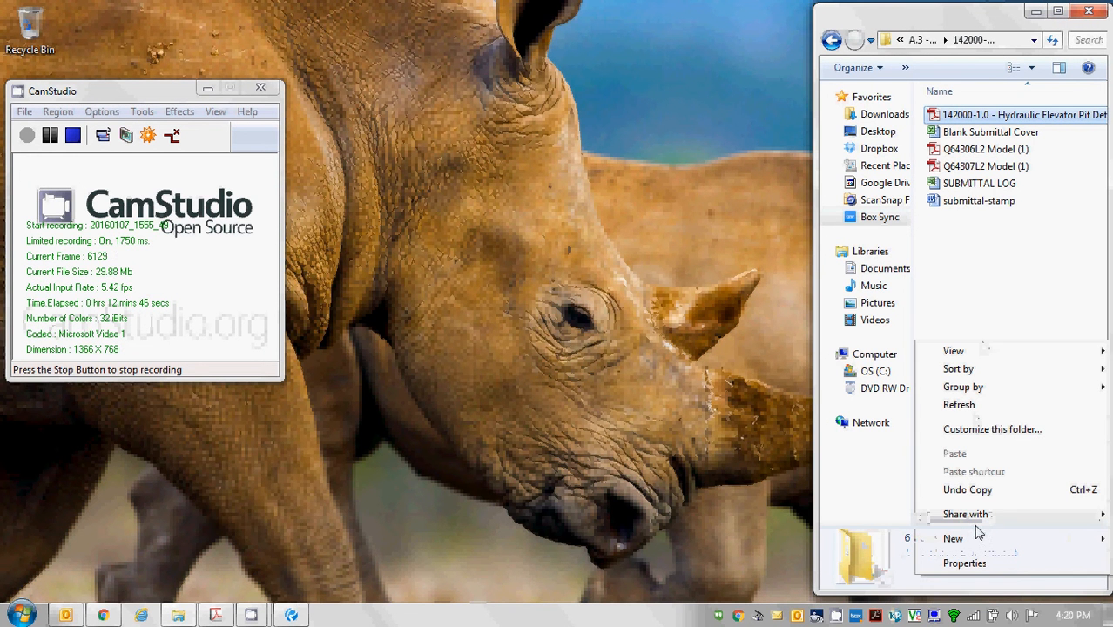
mouse_move(975, 542)
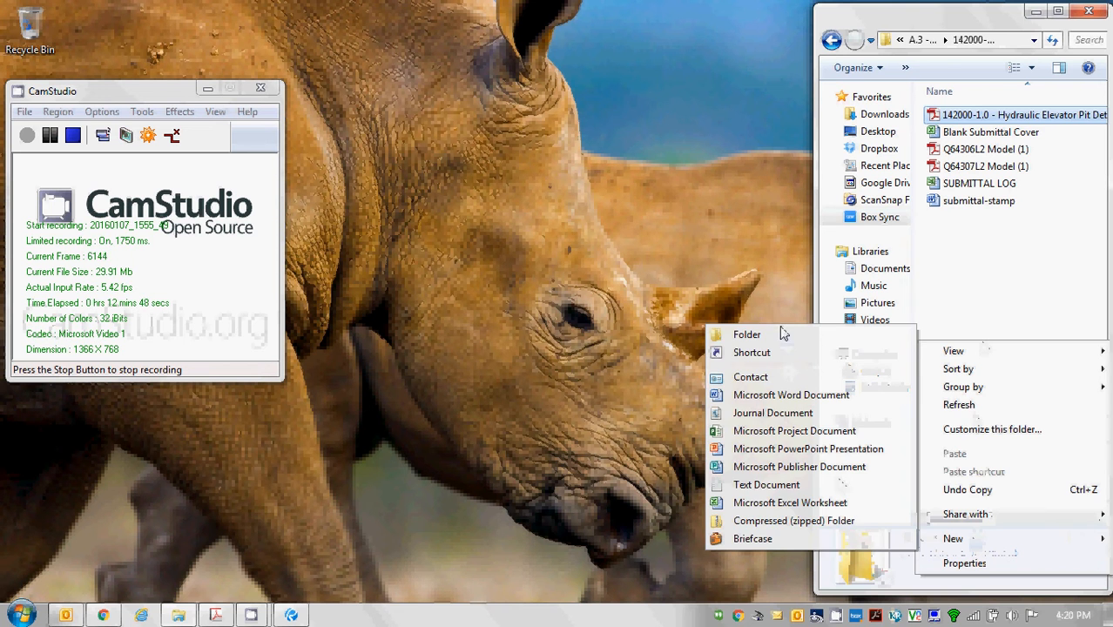
left_click(780, 332)
type("01-")
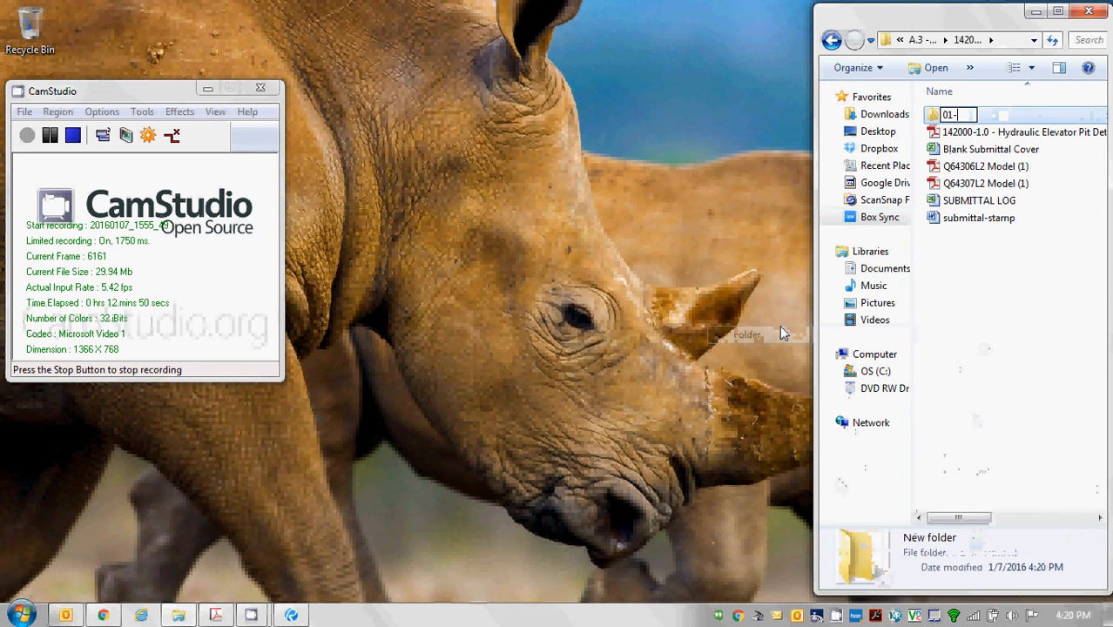
type("07-16 Submission")
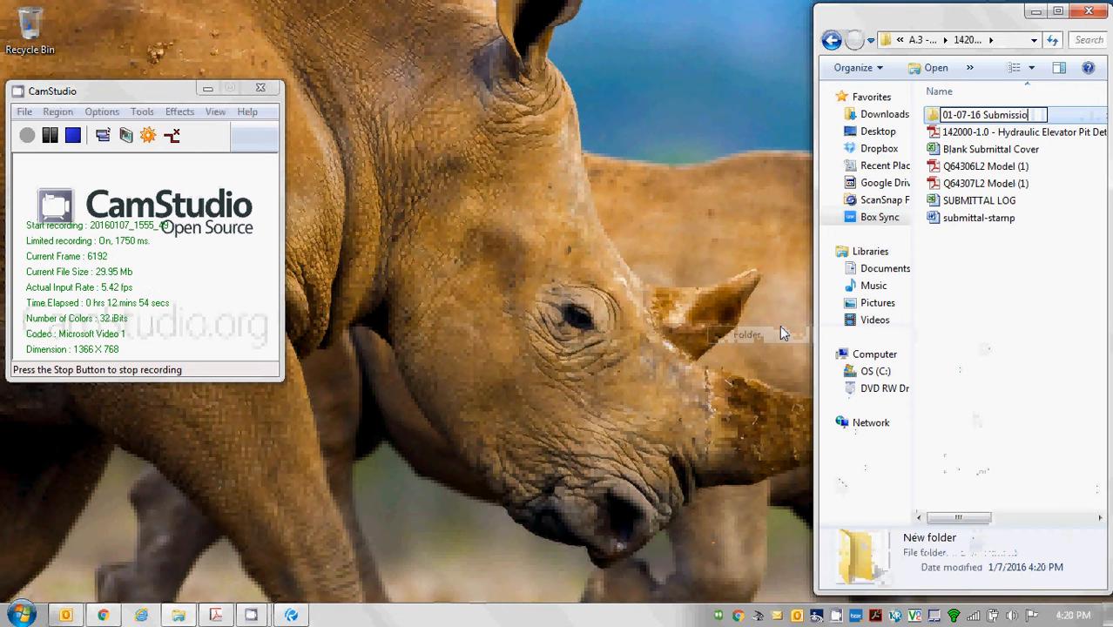
key("Return")
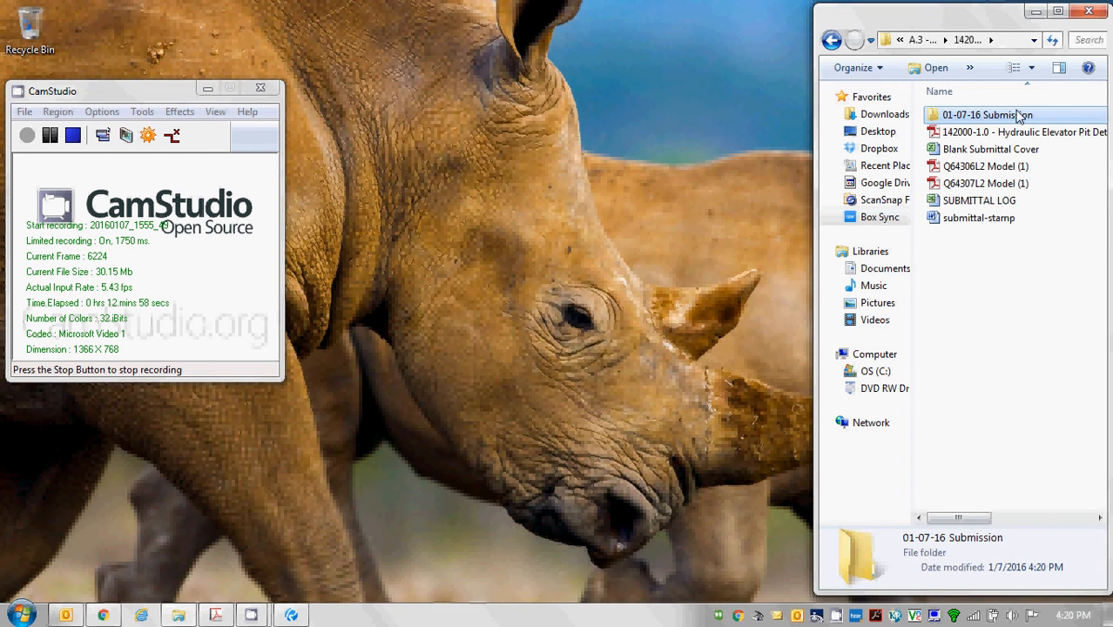
left_click_drag(1010, 133, 1002, 117)
key("Return")
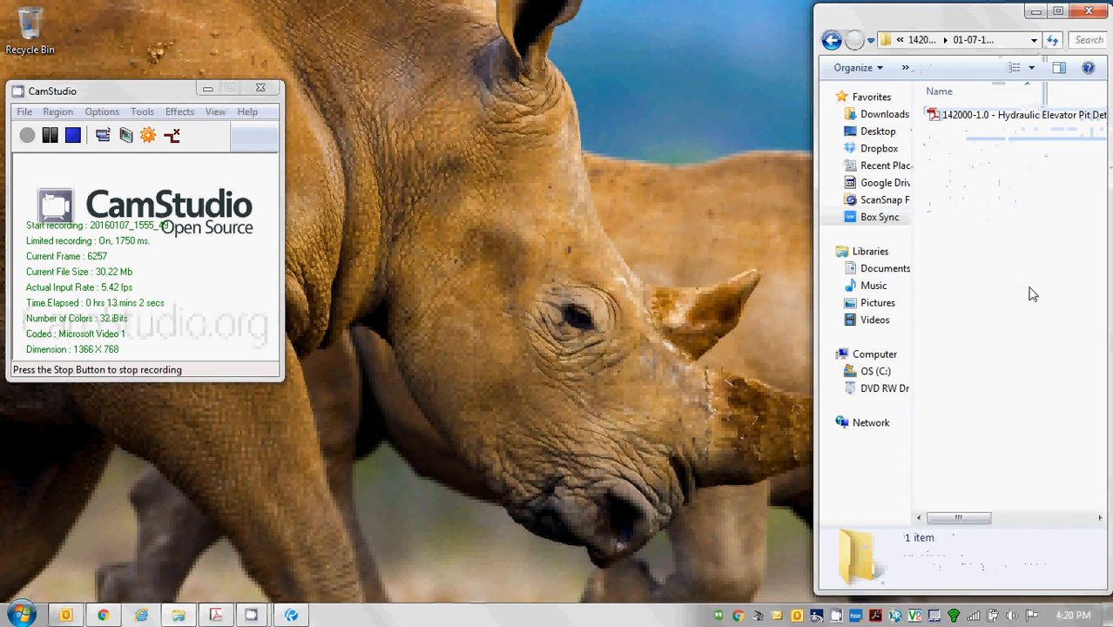
Attach 142000-1.0 - Hydraulic Elevator Pit Details.pdf to the new Outlook message.
left_click(63, 616)
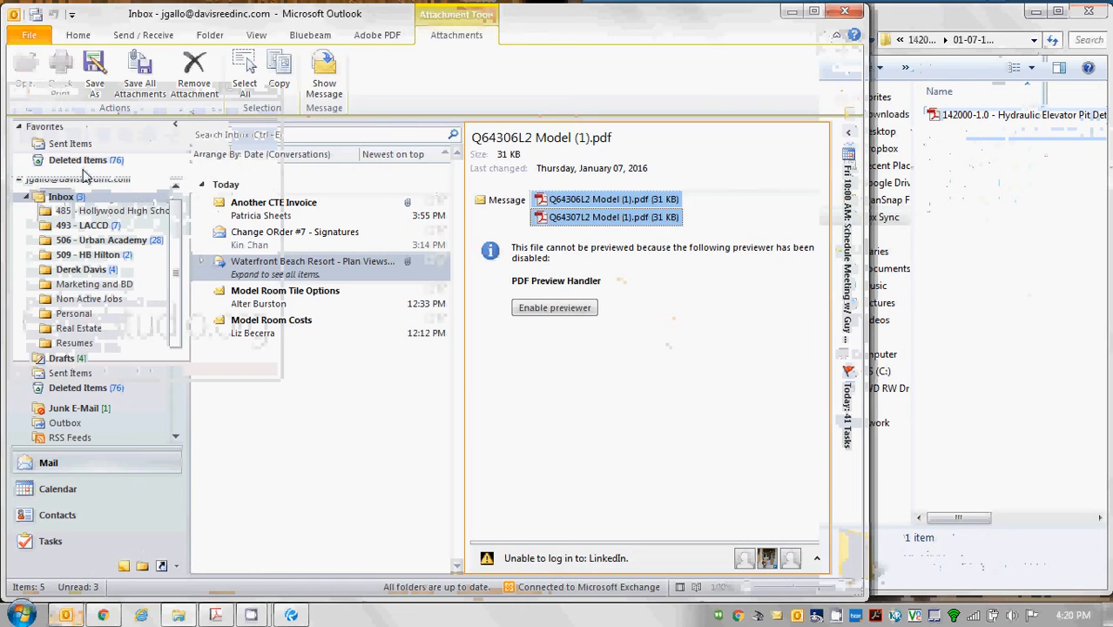
left_click(88, 36)
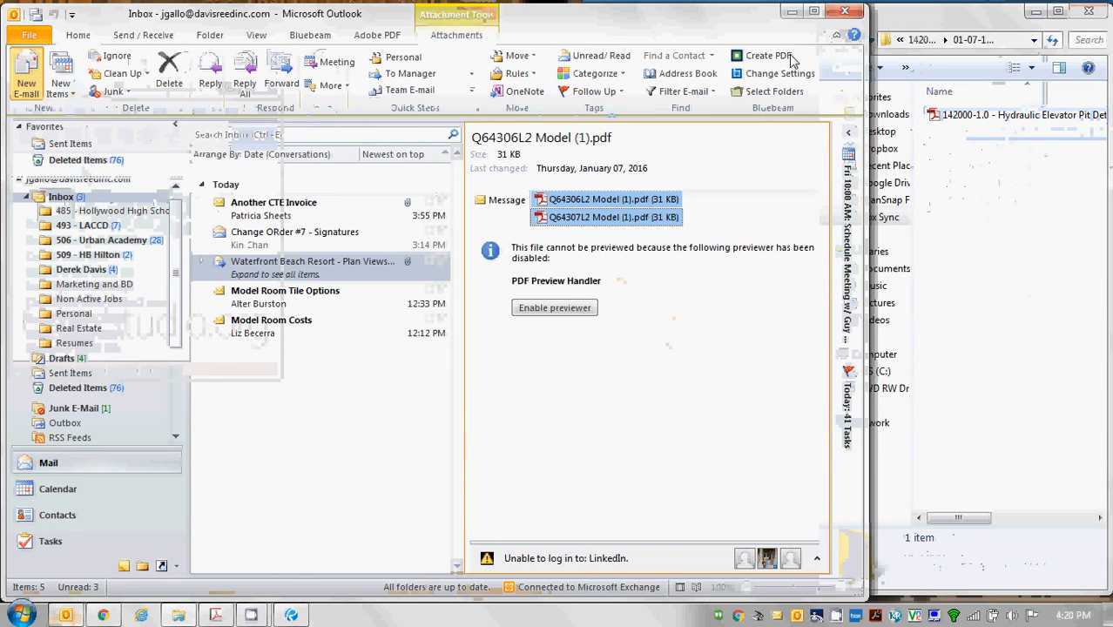
left_click(789, 12)
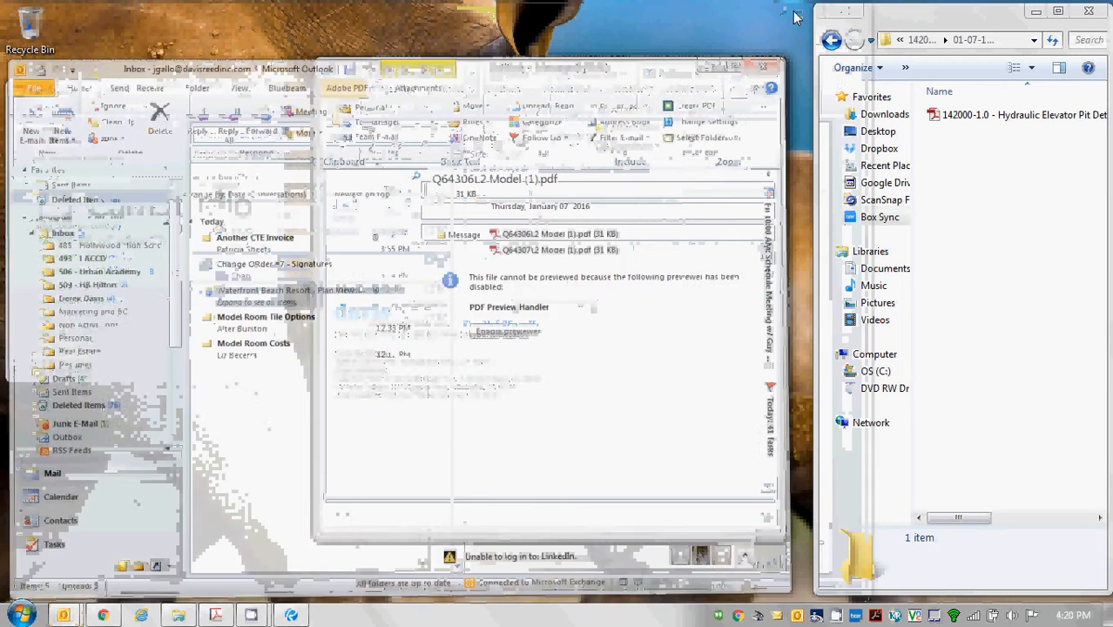
left_click(971, 116)
left_click_drag(970, 116, 562, 256)
Enter the main recipient in To using the autocomplete suggestion.
left_click(482, 189)
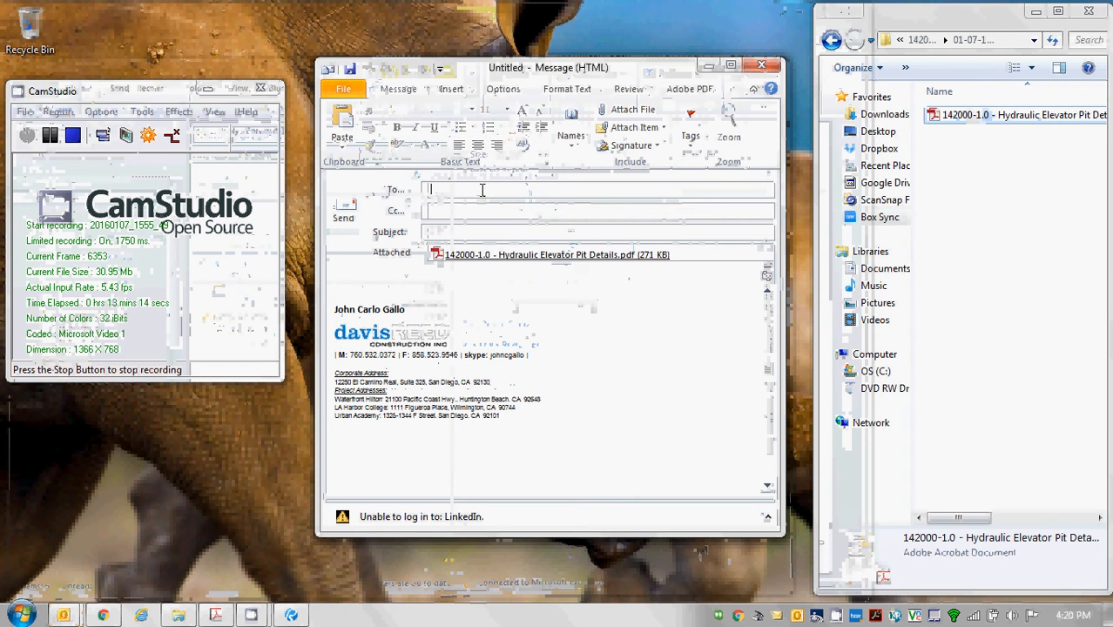
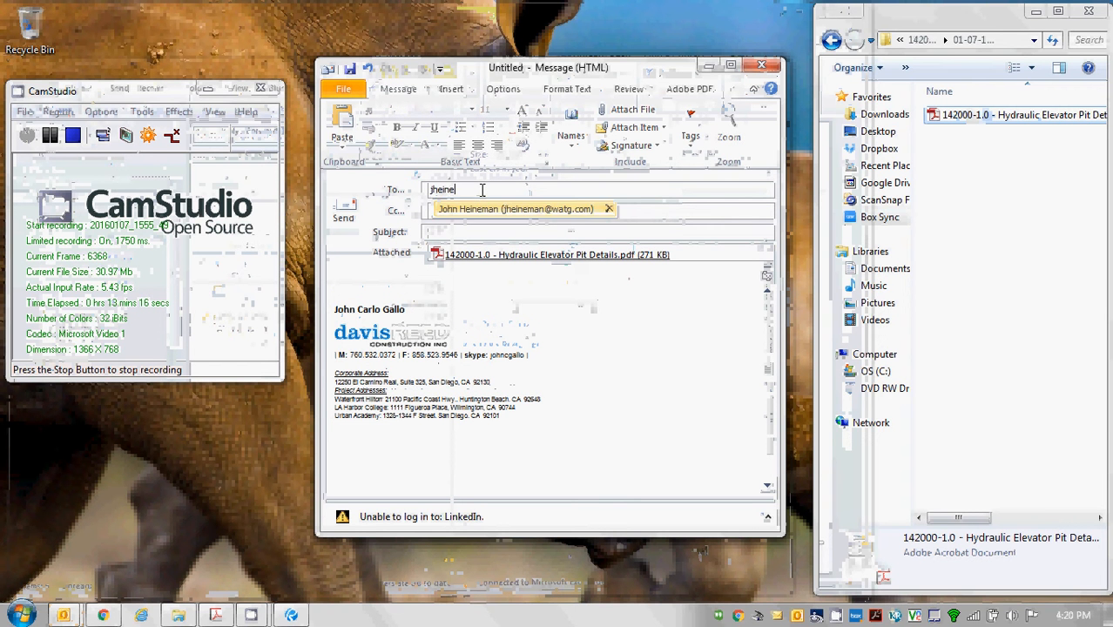
key("Return")
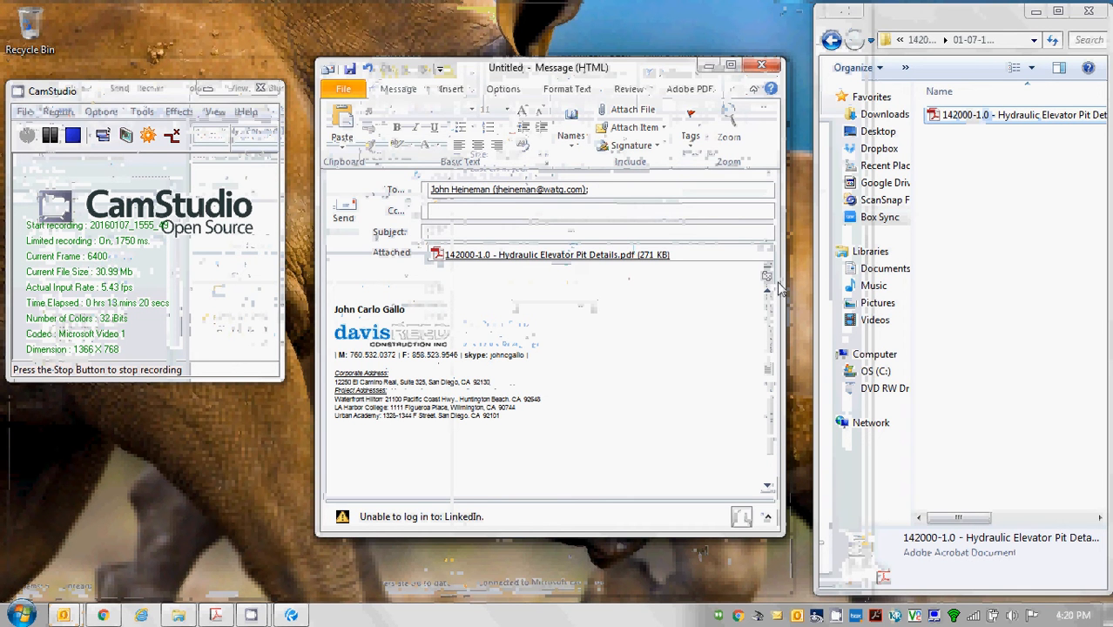
left_click(643, 213)
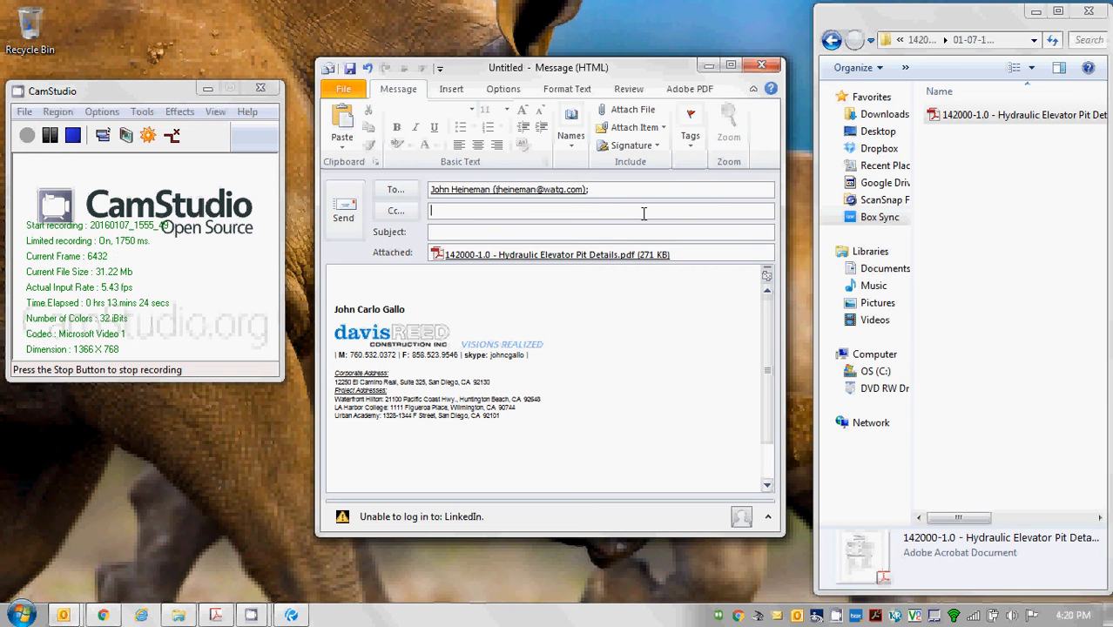
Add three Cc contacts, including the KONE contact, and set subject 'Submittal 142000-1.0 - Hydraulic Elevator Pit Details'.
type("sam")
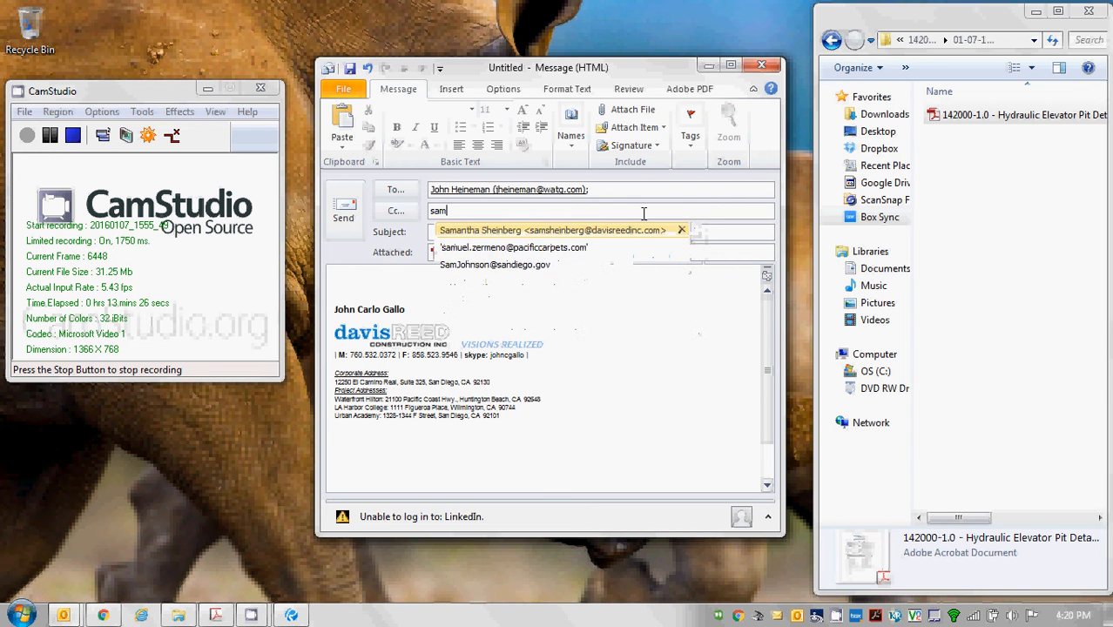
key("Return")
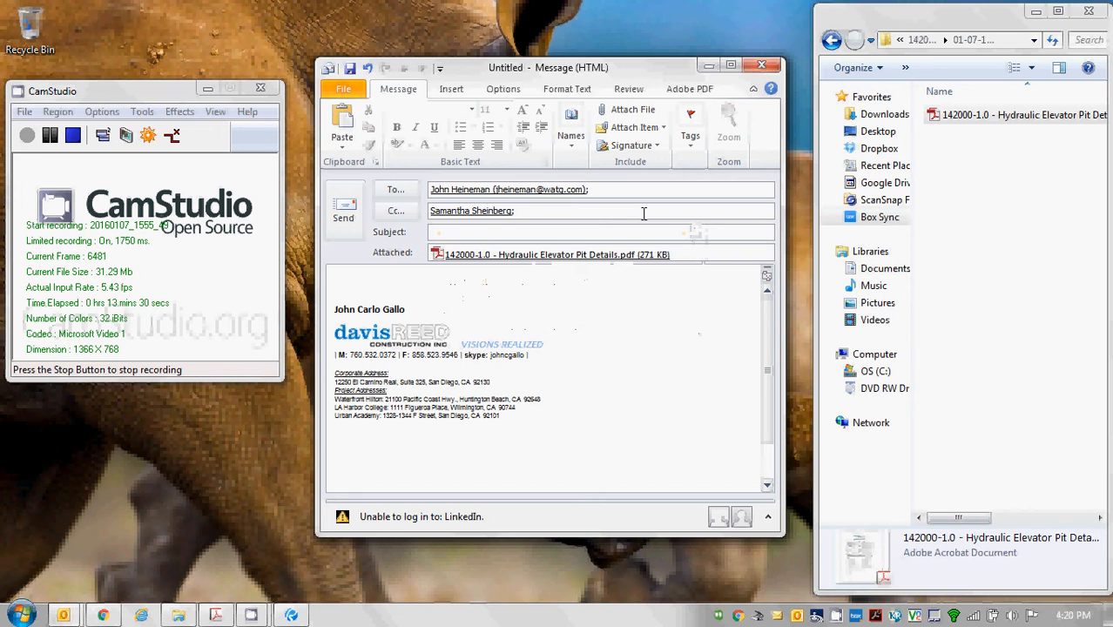
type("der")
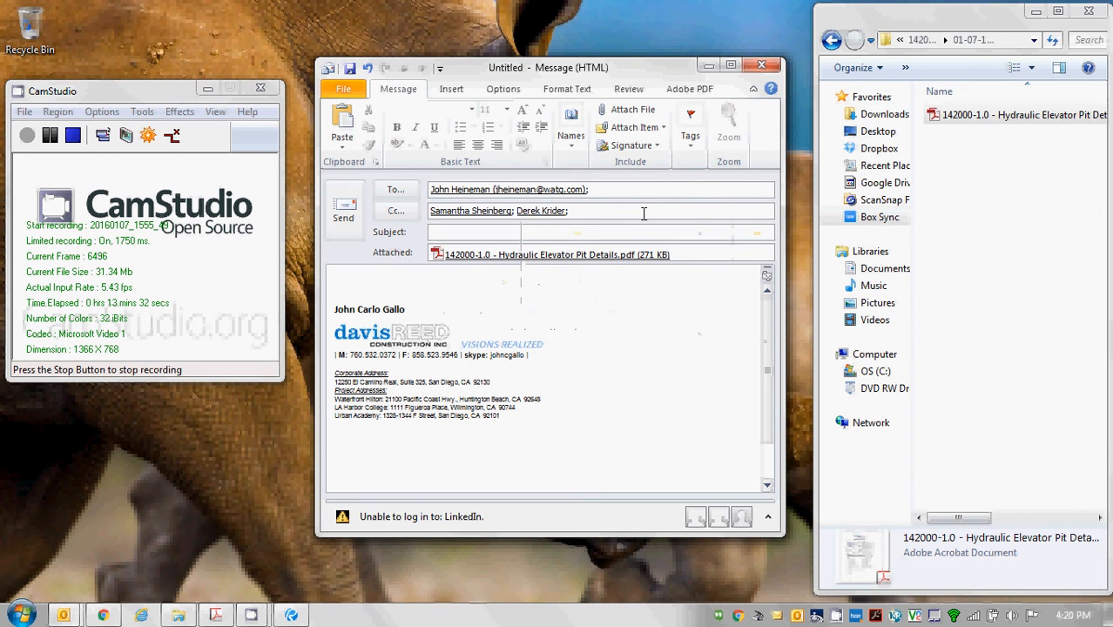
type("art")
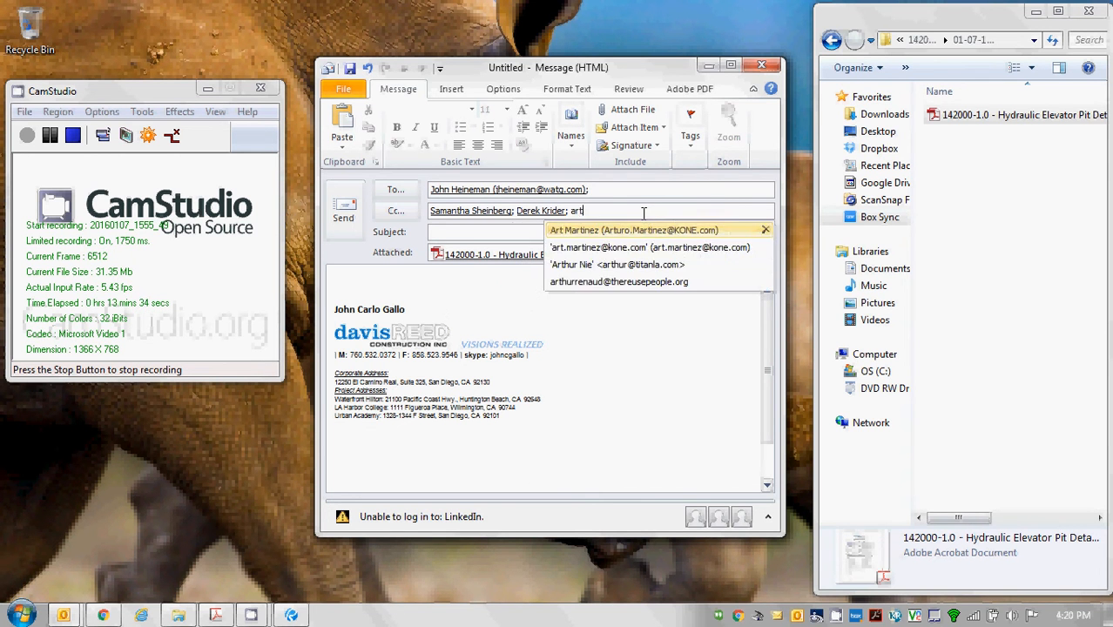
key("Return")
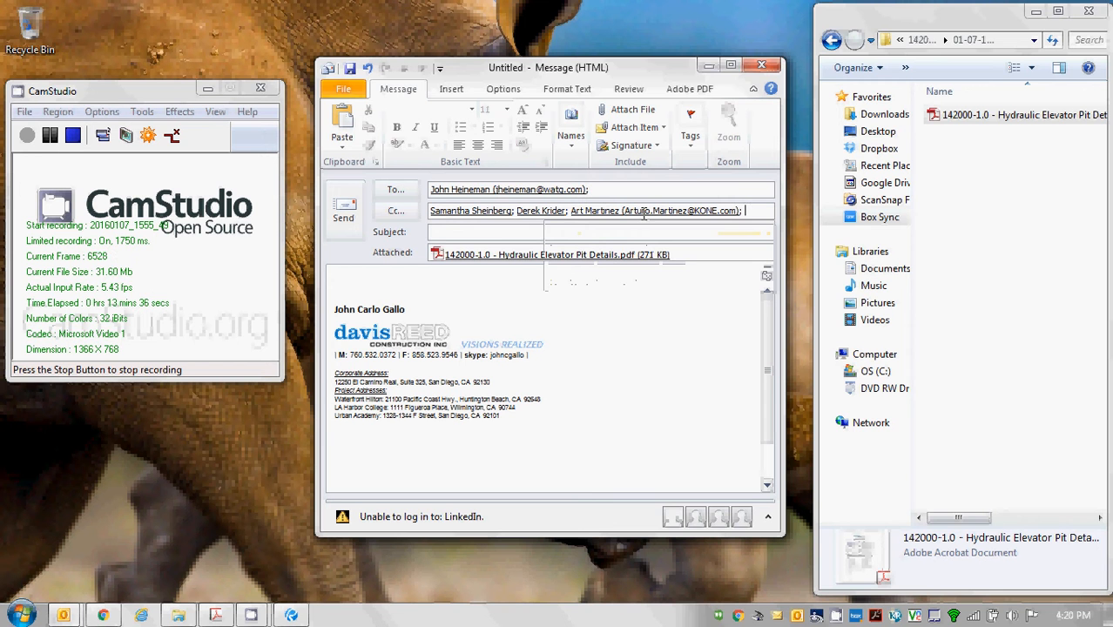
type("paul")
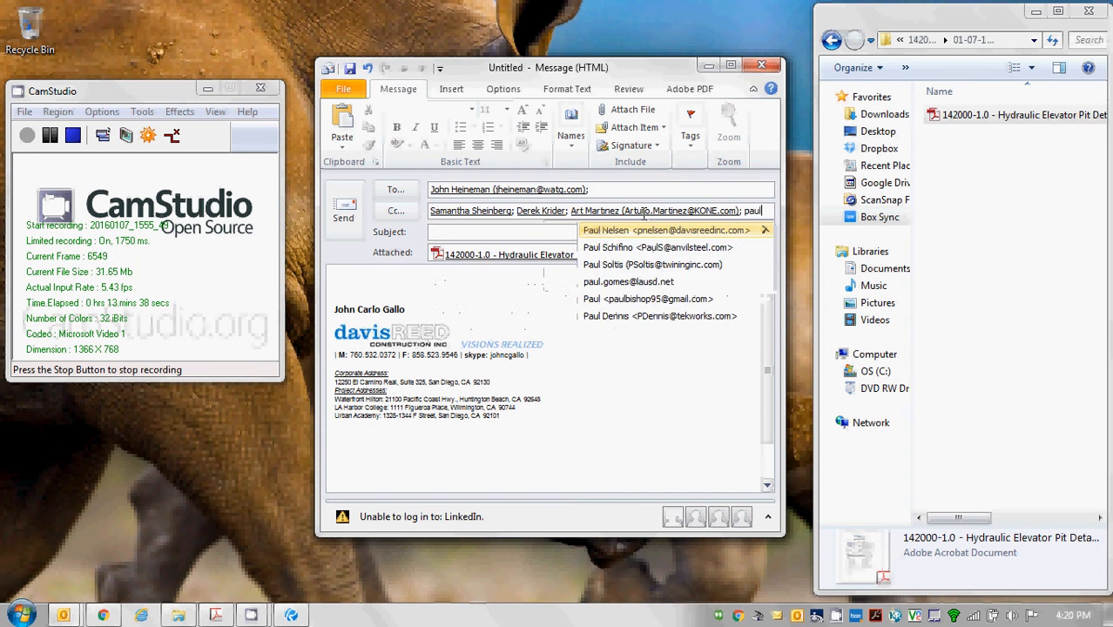
key("Return")
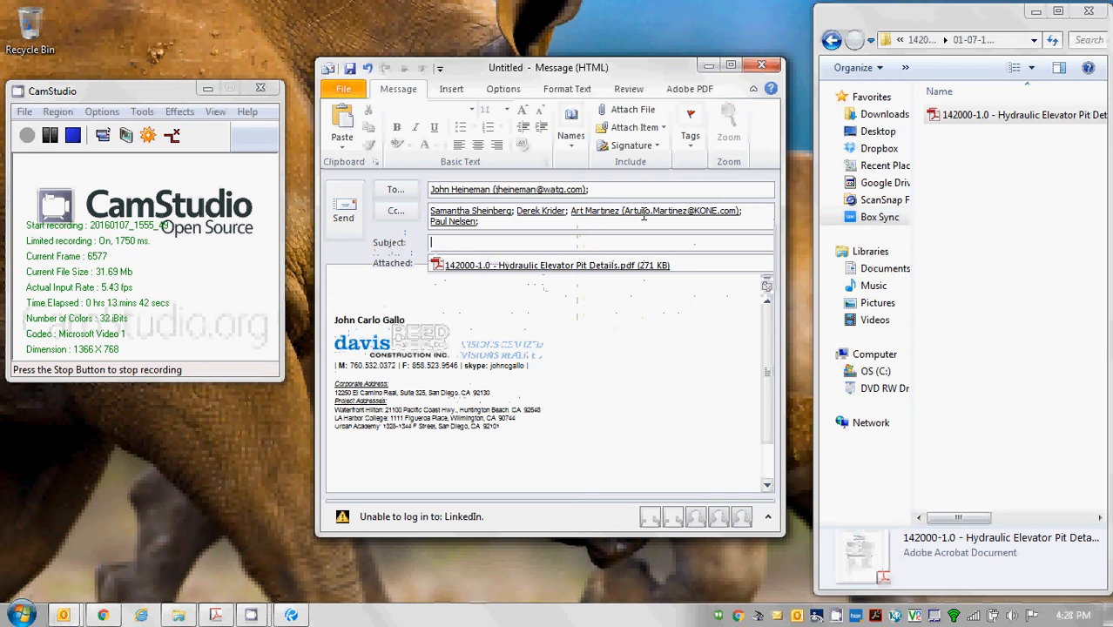
type("Submittal 142000-1")
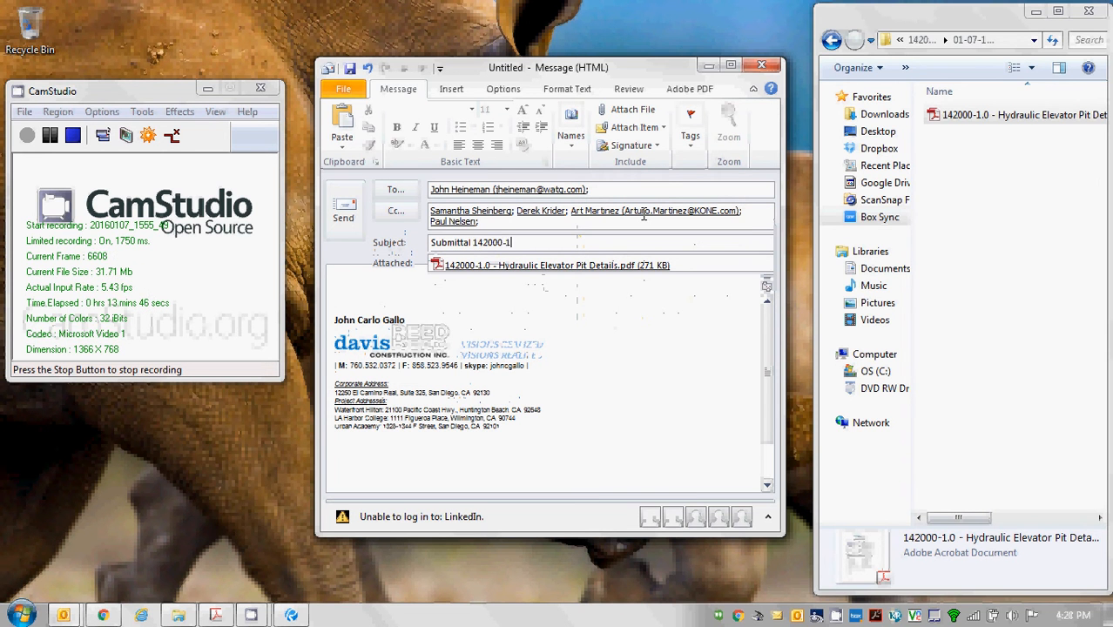
type(".0 - Hydra")
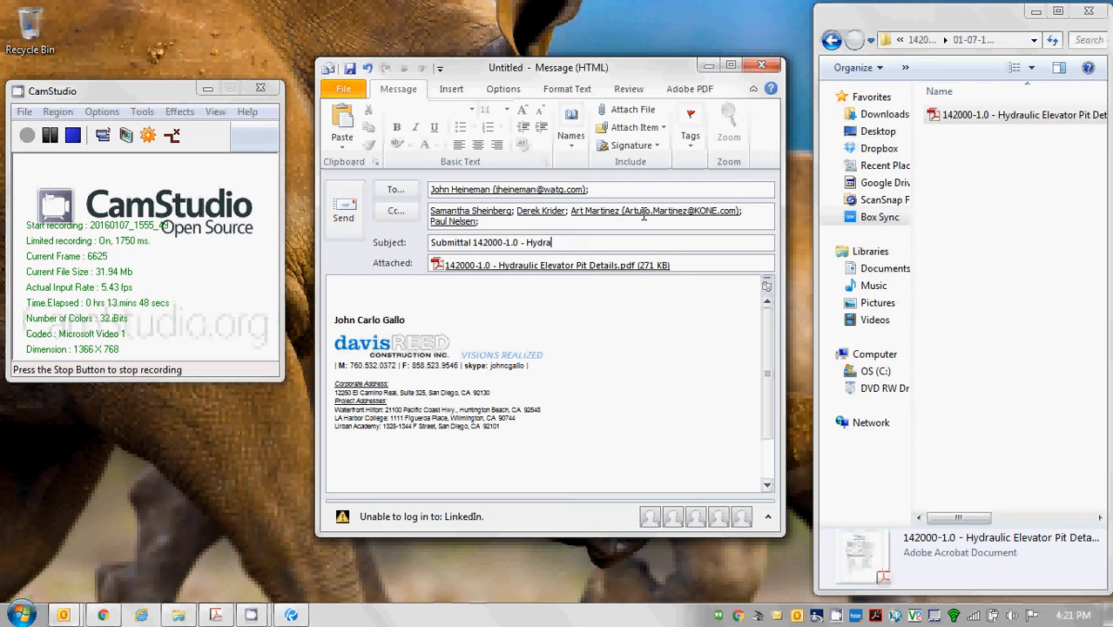
type("ulic Elevator Puit Det")
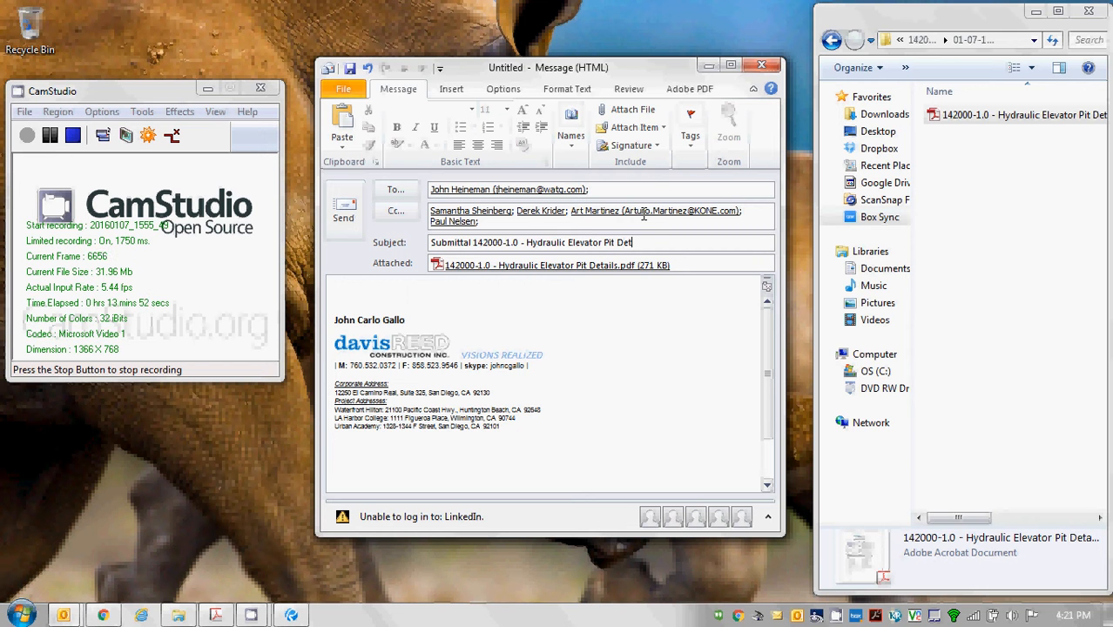
type("ails")
Write a greeting and 'Please find attached submittals for the hydraulic elevator pit detail', adding one more Cc.
left_click(385, 292)
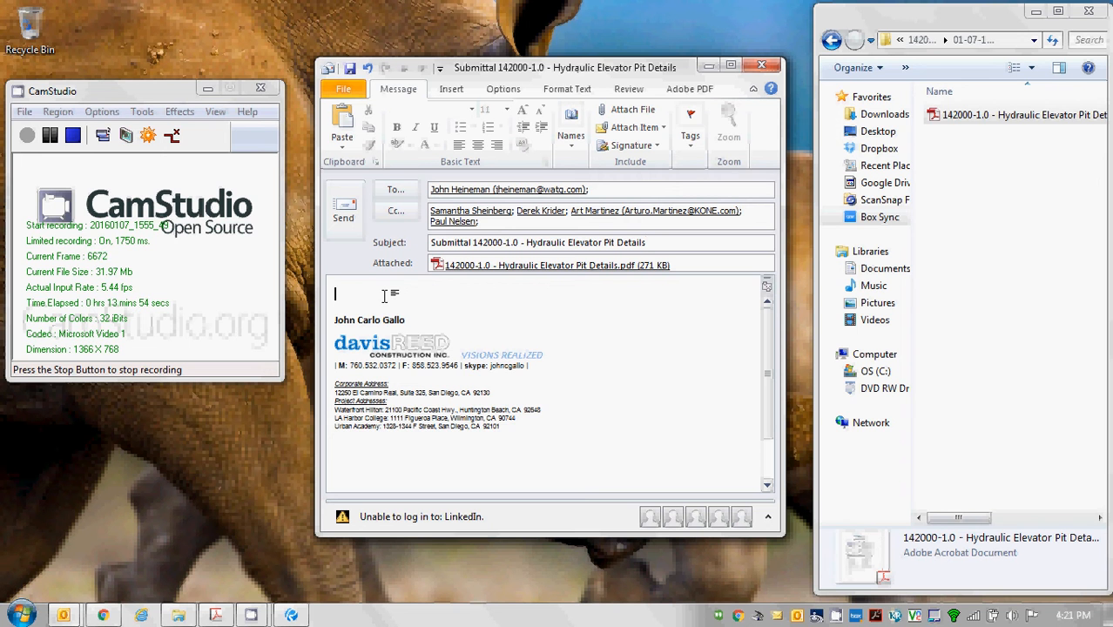
type("John,")
key("Return")
key("Return")
type("Please")
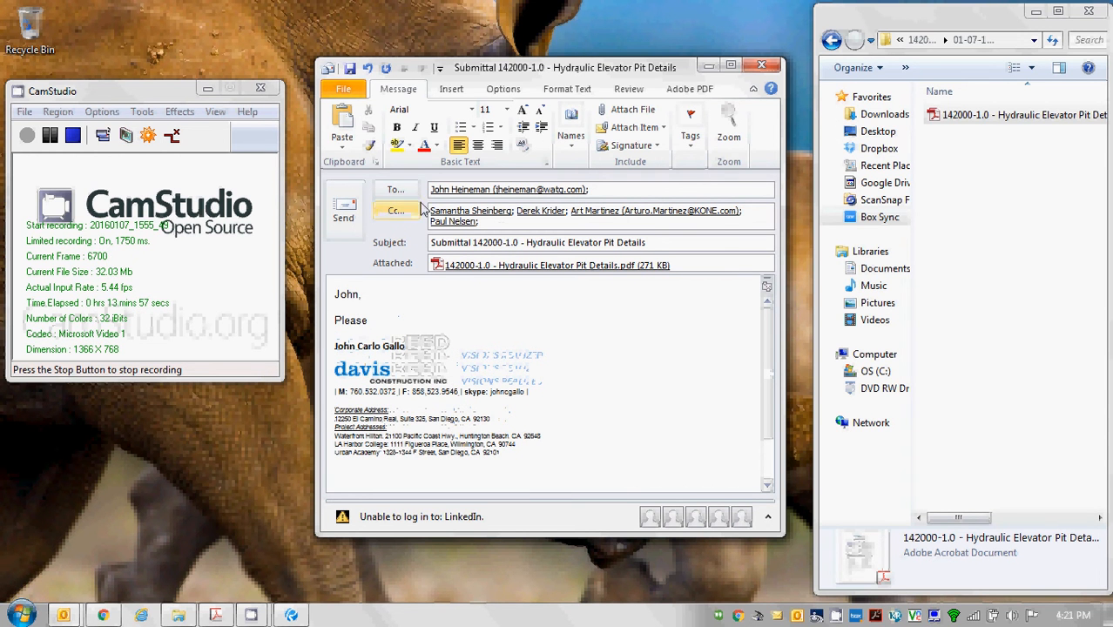
left_click(507, 221)
type("cat")
key("Return")
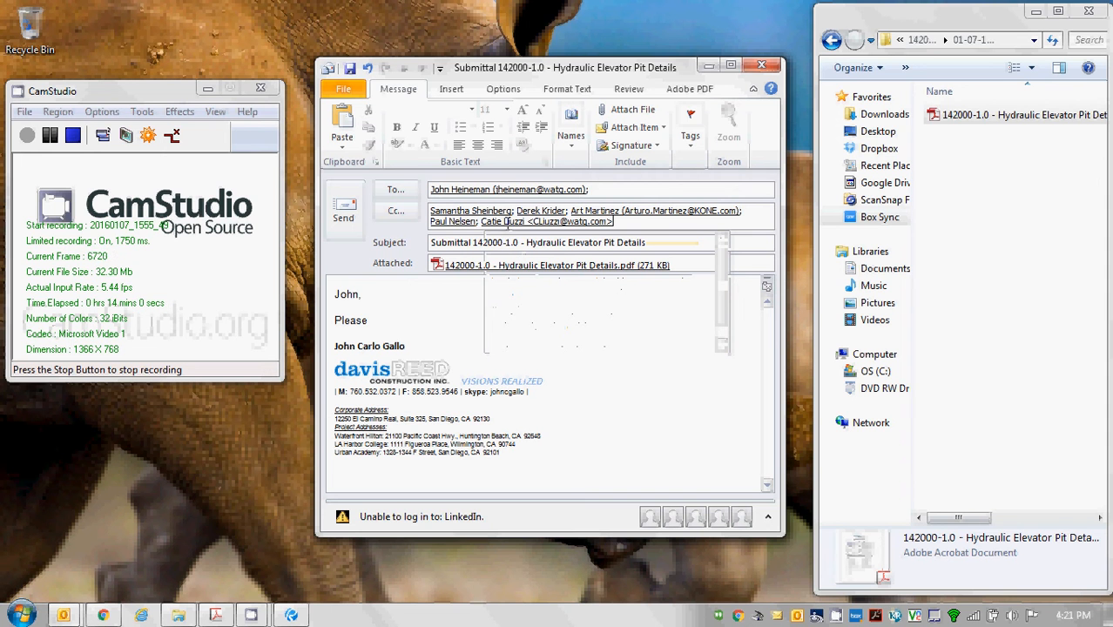
left_click(364, 296)
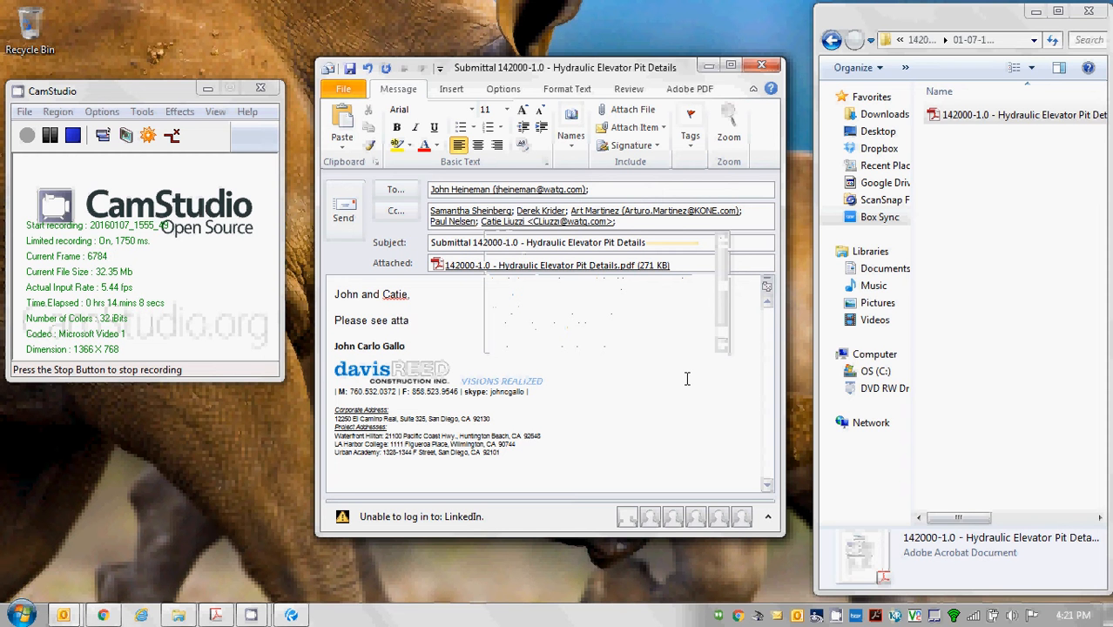
type("ched submittals")
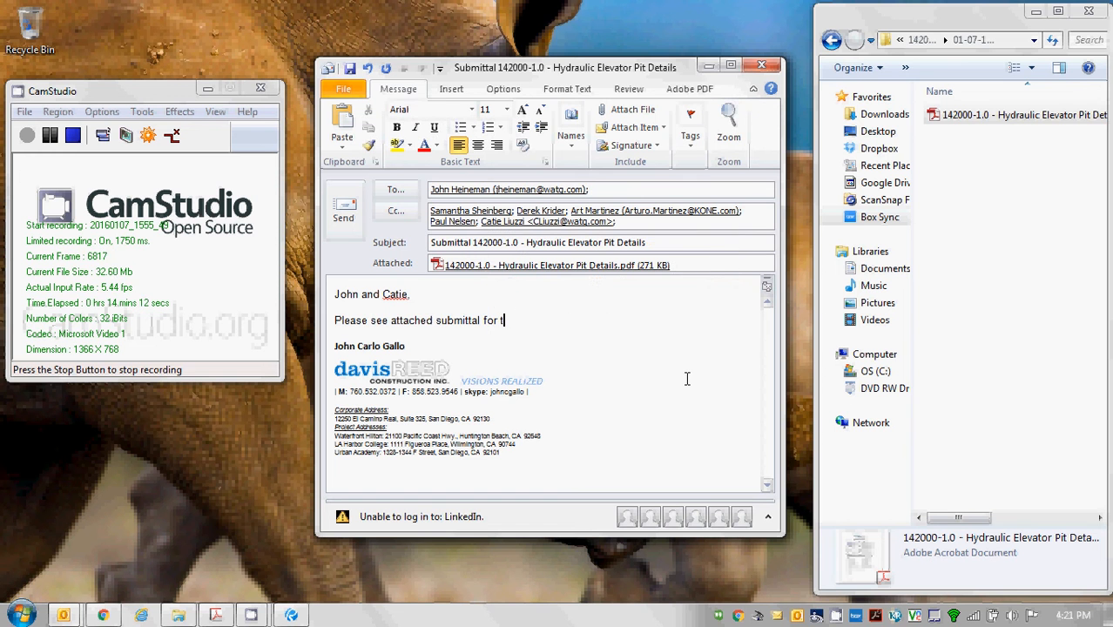
type("for the hydraulic elevator pit d")
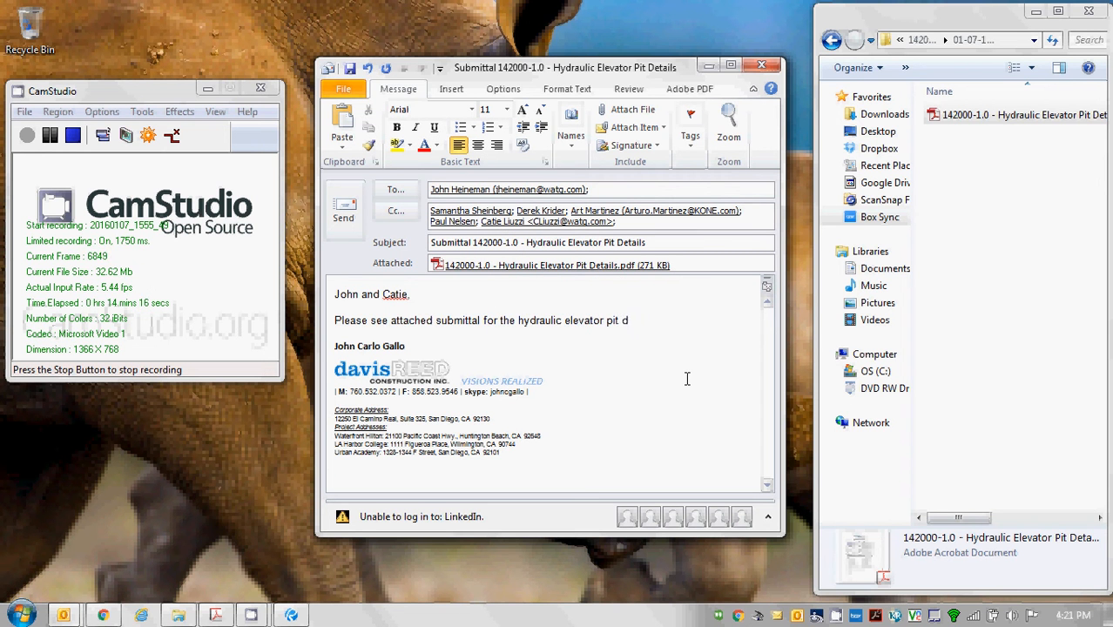
type("etail.")
key("Return")
key("Return")
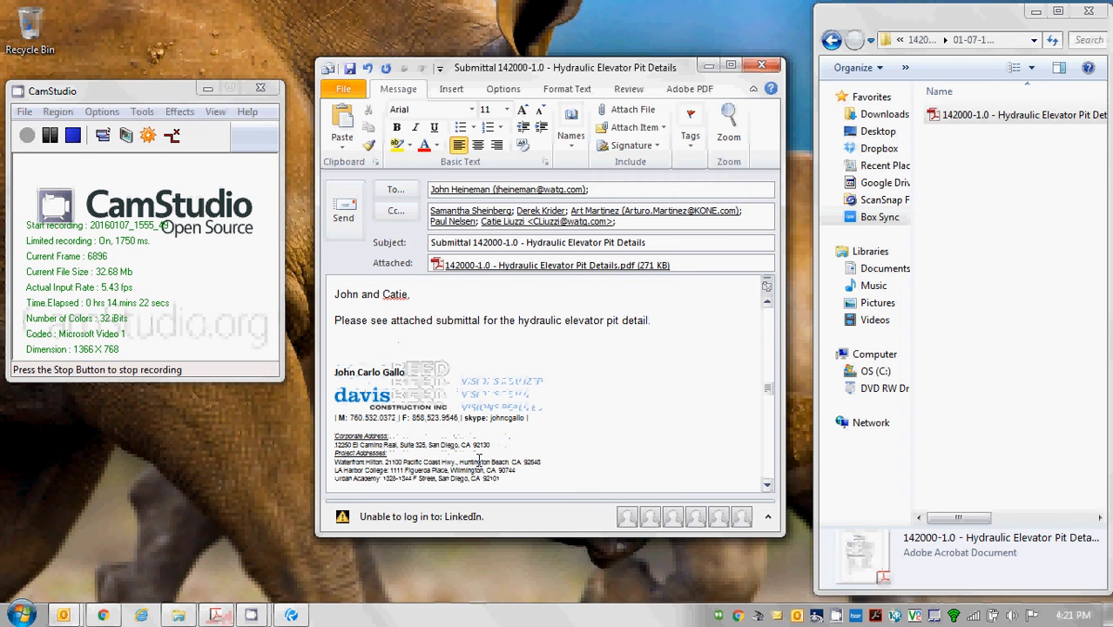
Copy the Submittal Log spreadsheet's web address and return to the draft email.
left_click(102, 619)
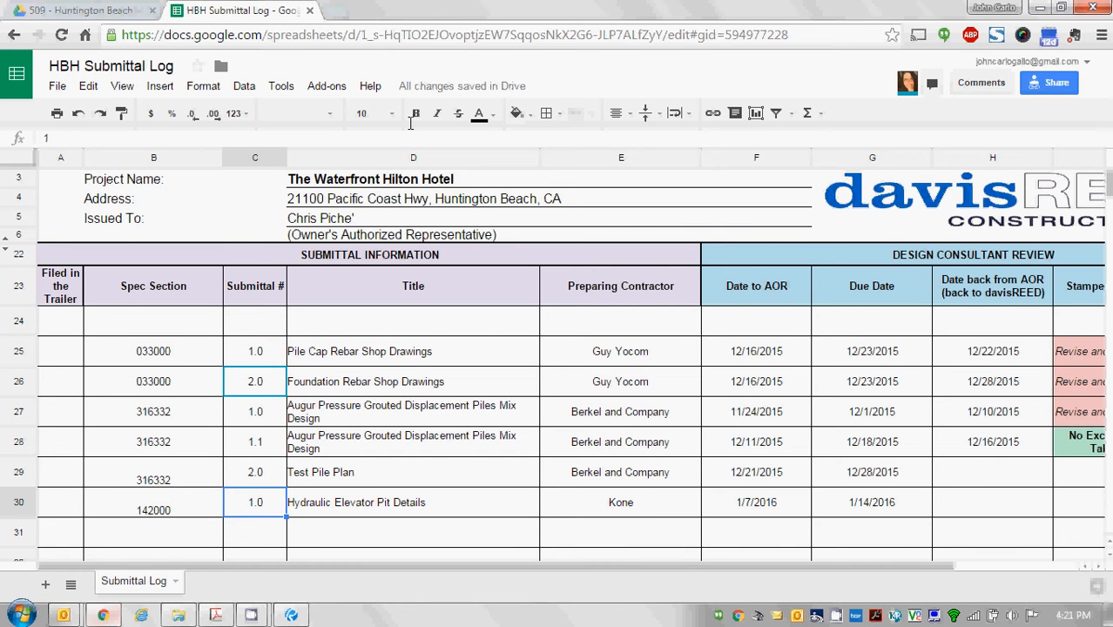
left_click(288, 34)
key("ctrl+c")
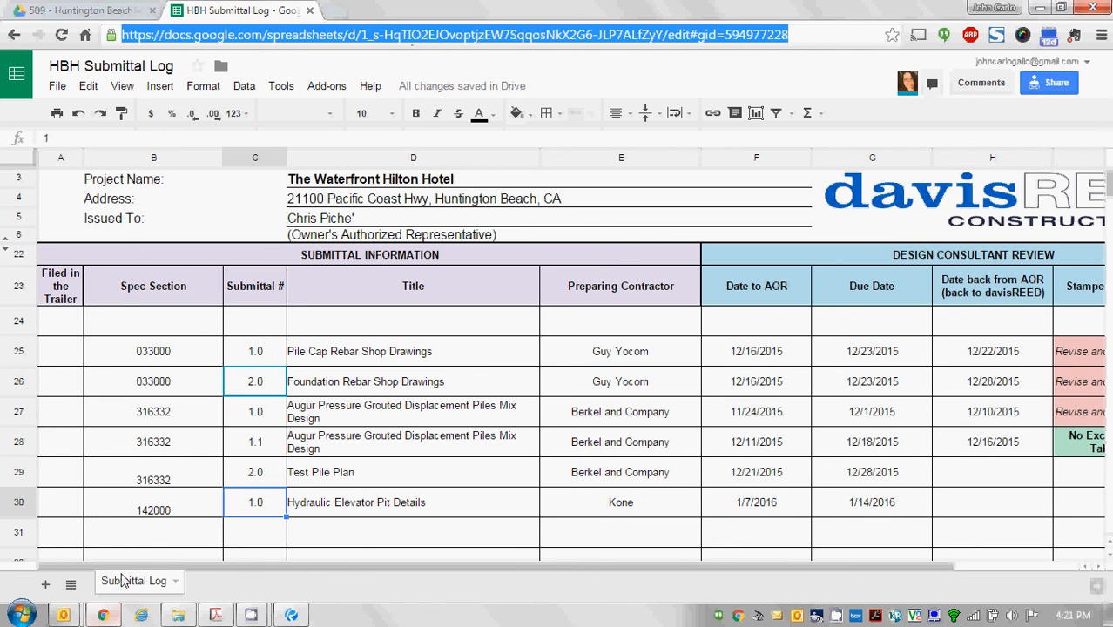
left_click(63, 615)
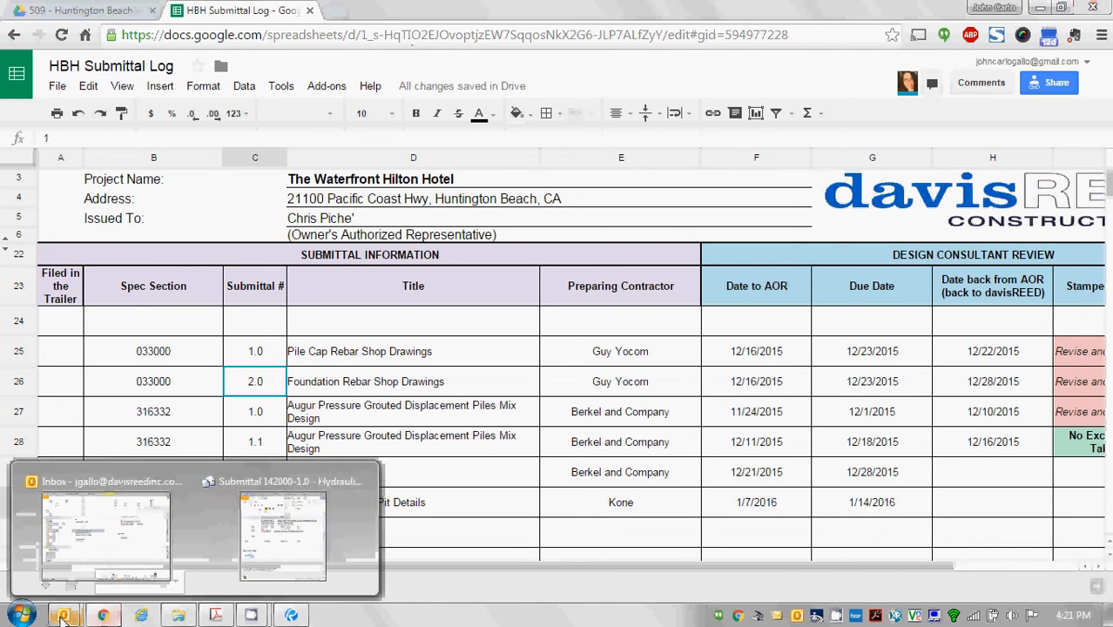
left_click(282, 538)
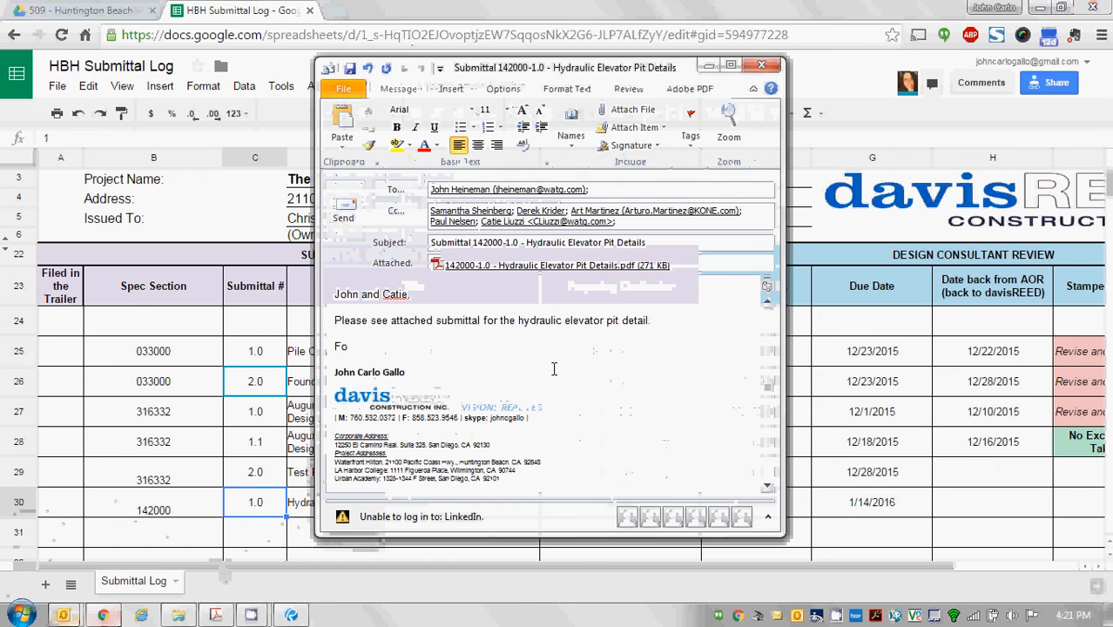
Add 'updated log, please visit:' with the pasted log link, then begin 'This submittal will be due on 1'.
type("updated lo")
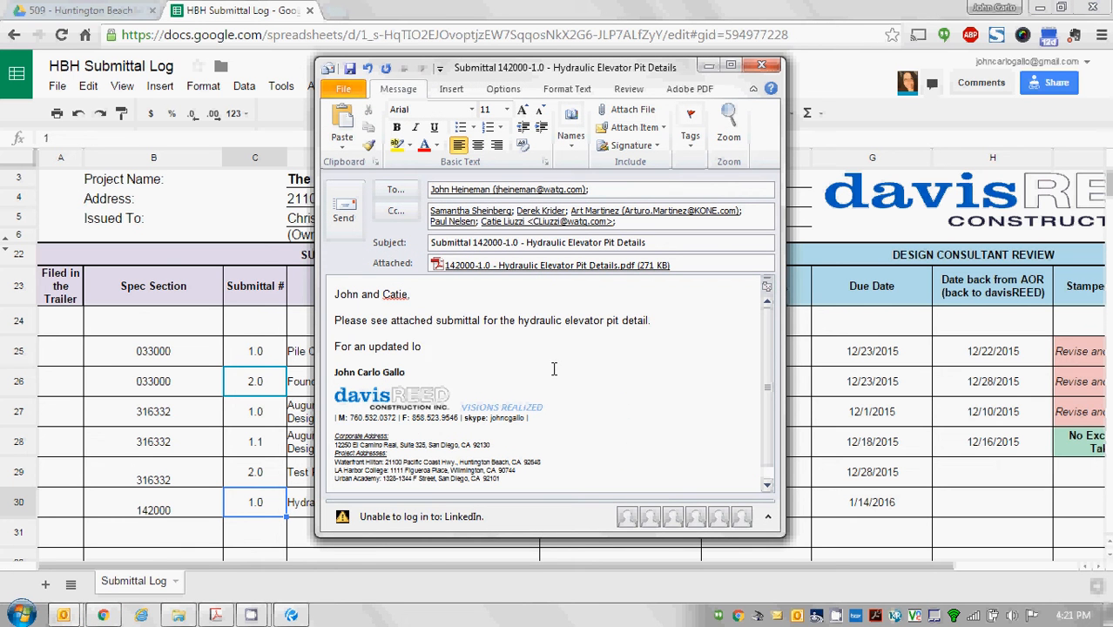
type("g, please visit:")
key("Return")
key("ctrl+v")
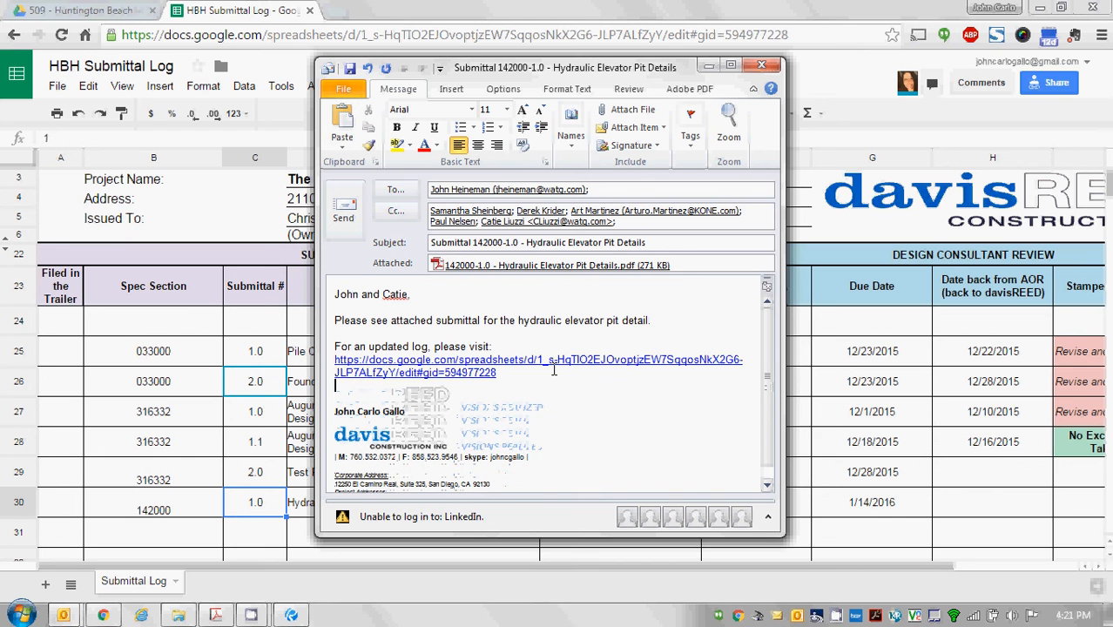
key("Return")
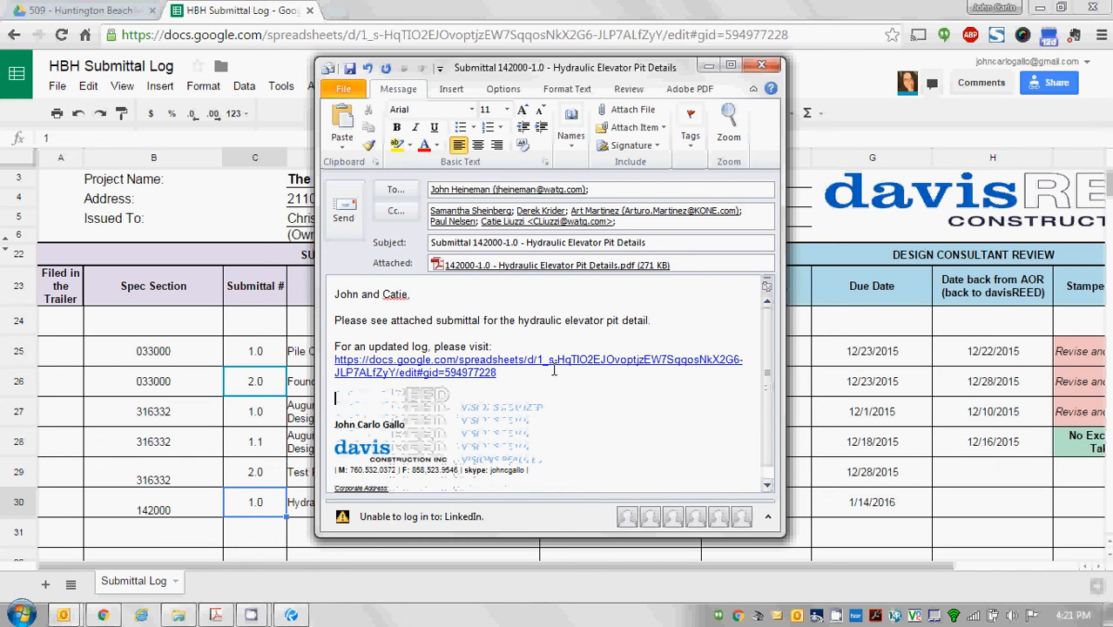
type("This submittal will be")
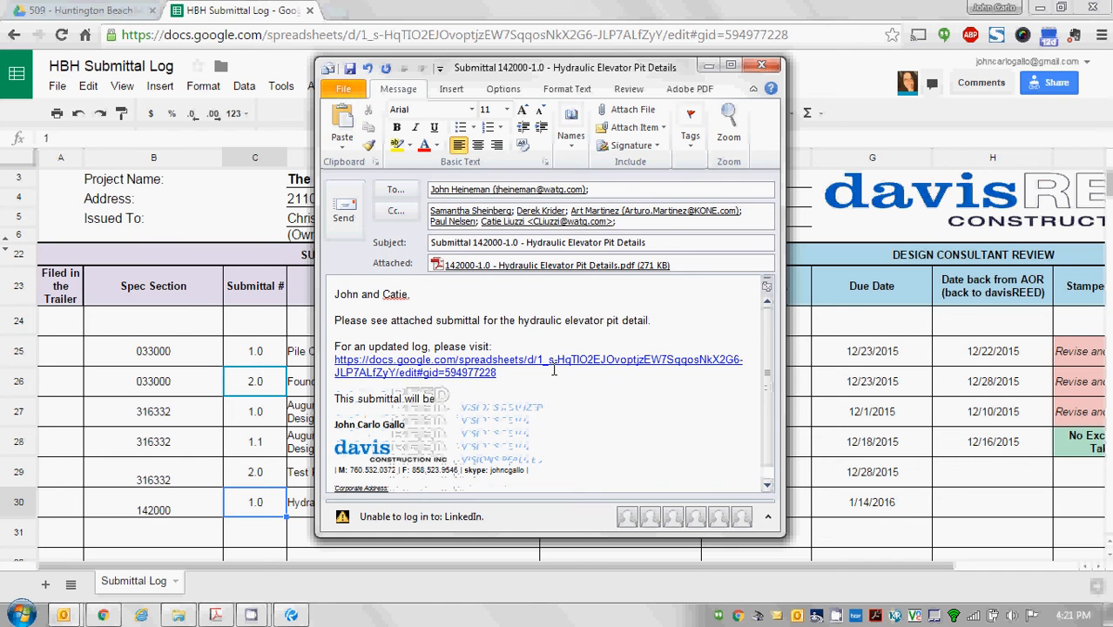
type(" due on 1/14/16.")
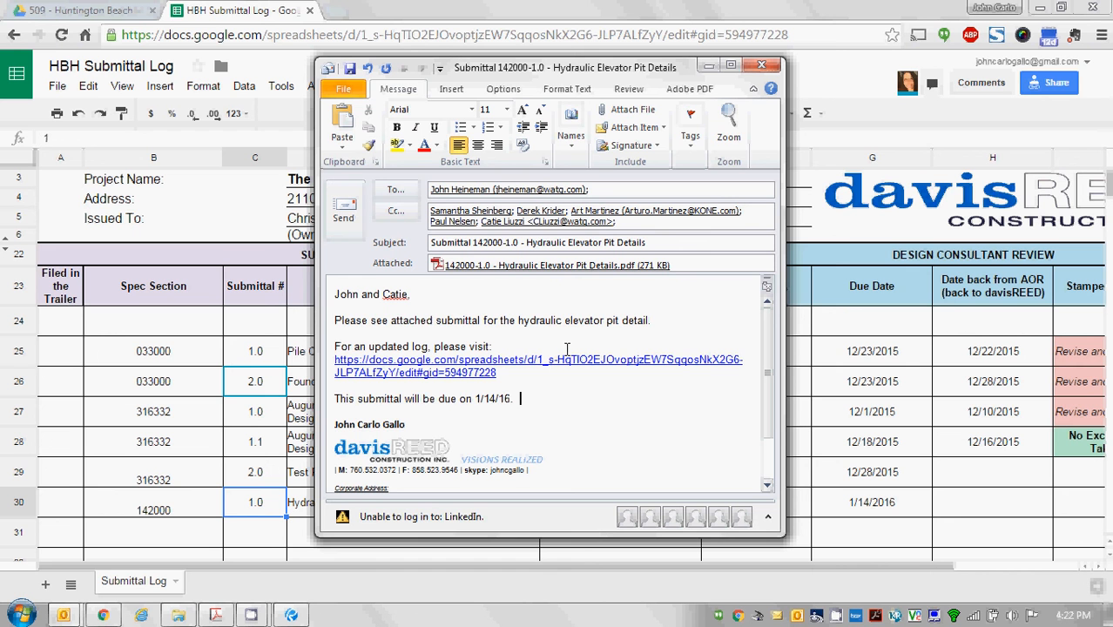
Maximize the submittal email's compose window after browsing its Options and Format Text tabs.
left_click(513, 89)
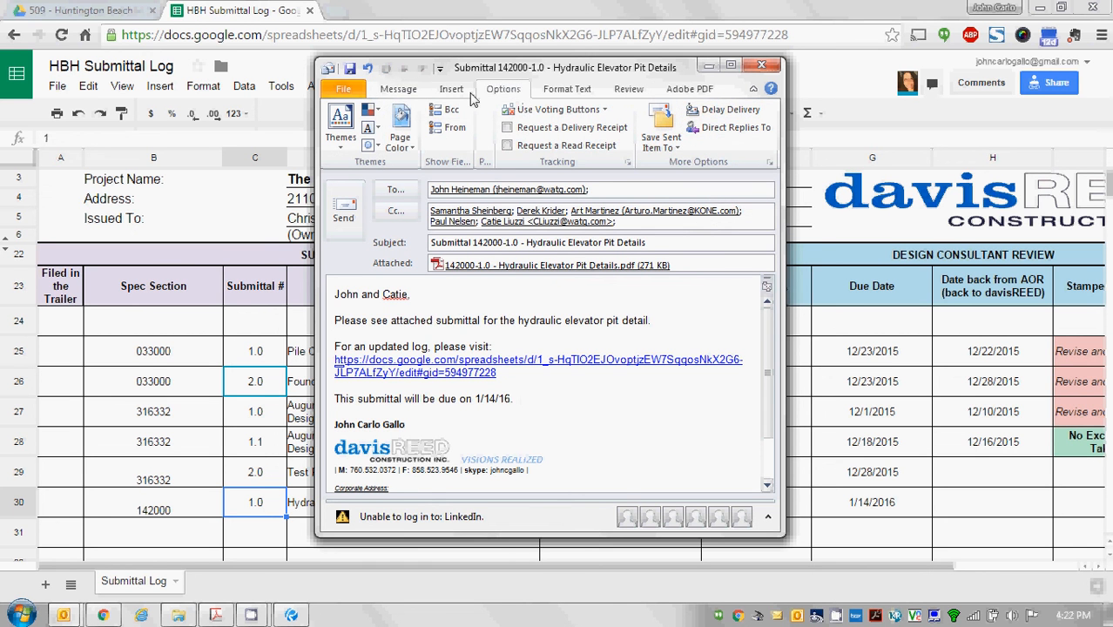
left_click(385, 91)
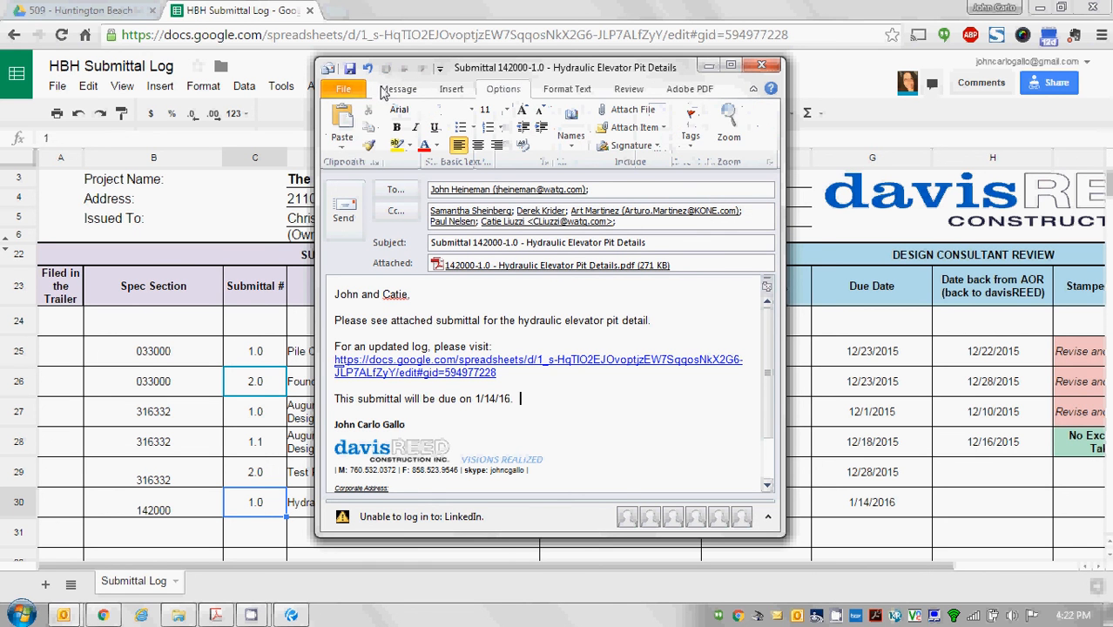
left_click(522, 96)
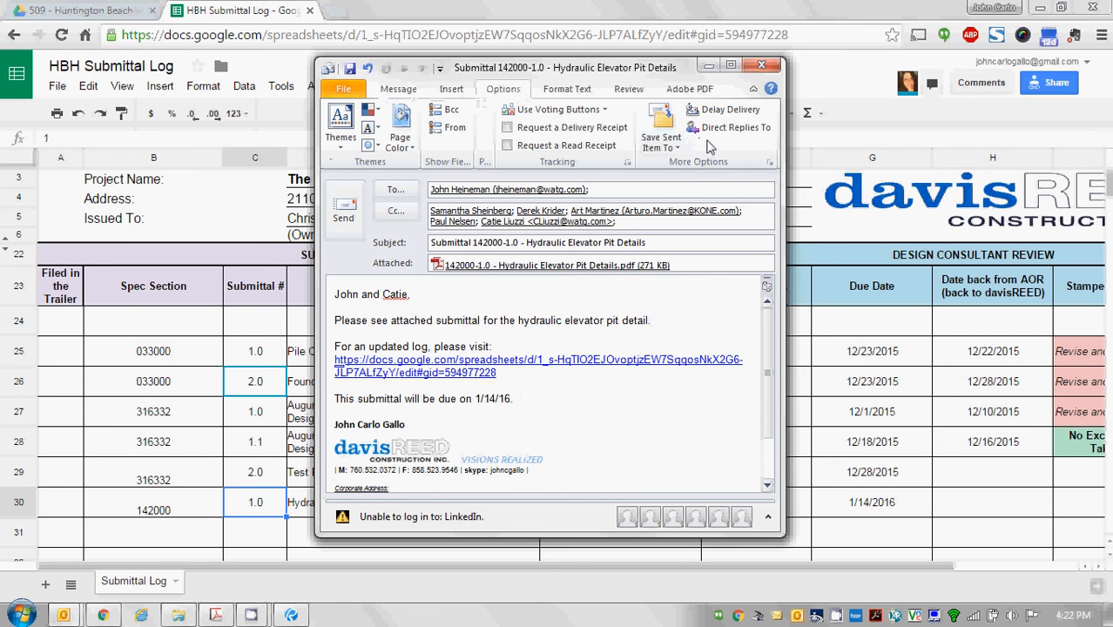
double_click(644, 69)
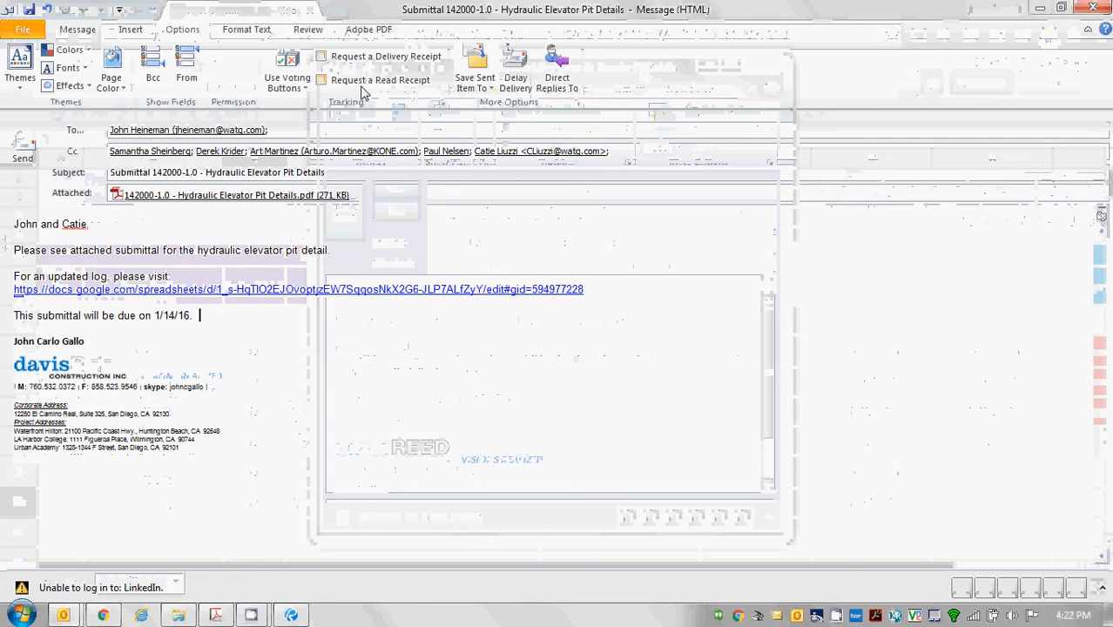
left_click(248, 30)
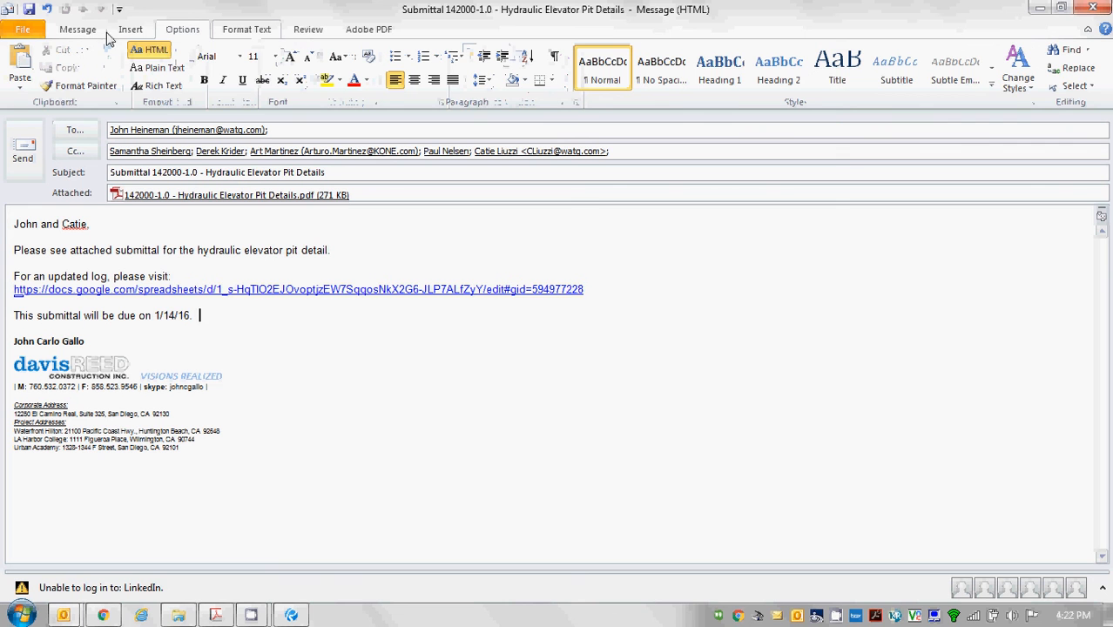
scroll(96, 33, "up", 3)
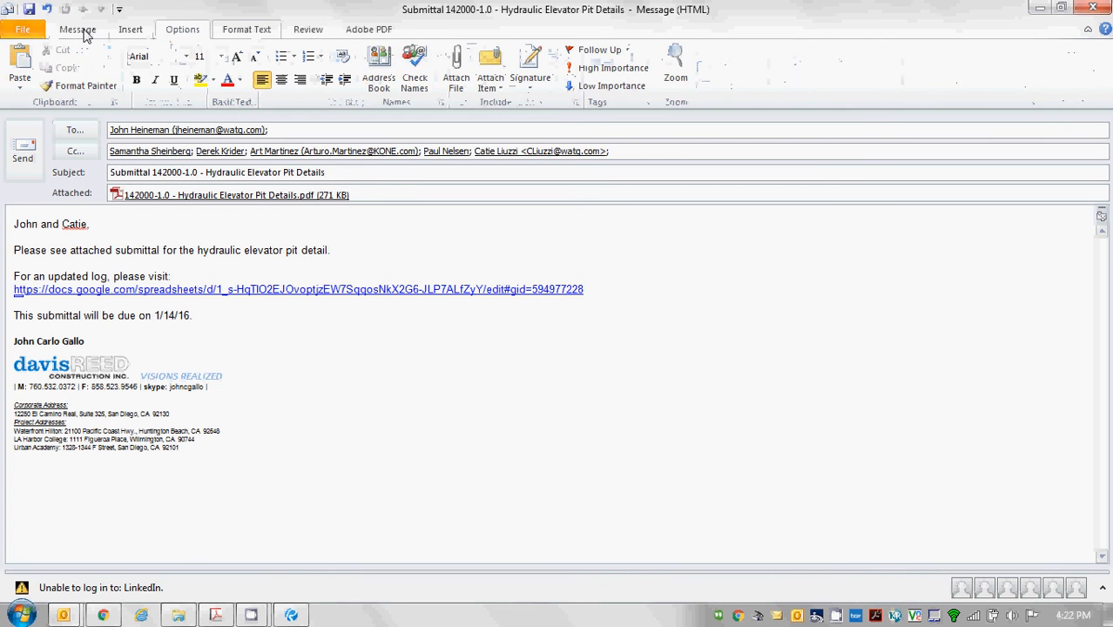
Add a custom reminder that also flags recipients with 'Return Submittal' and a reminder.
left_click(621, 49)
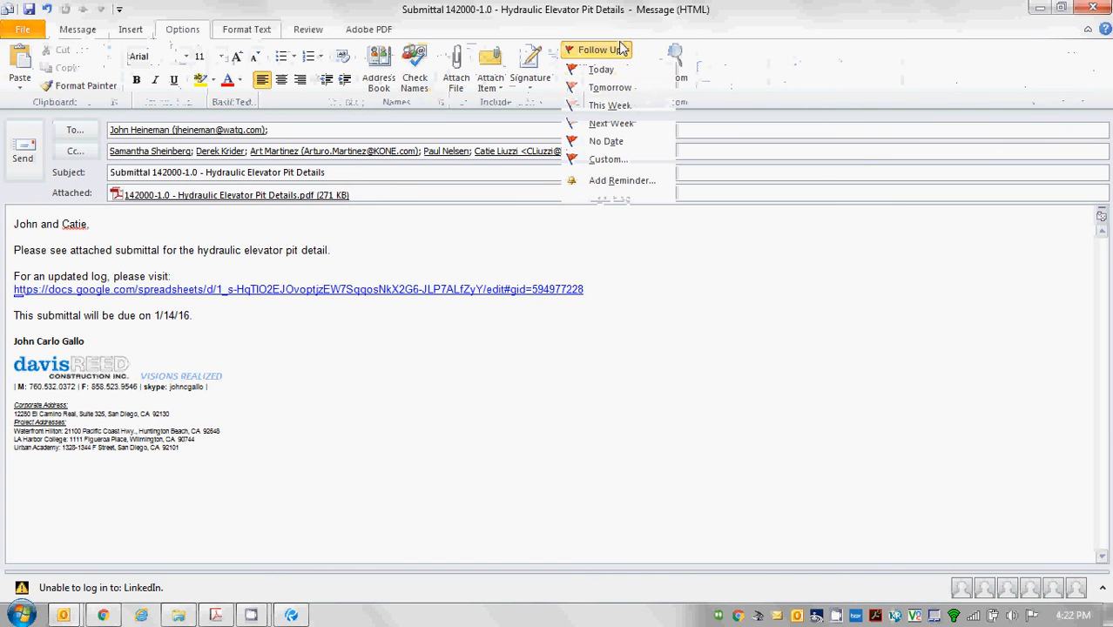
left_click(628, 183)
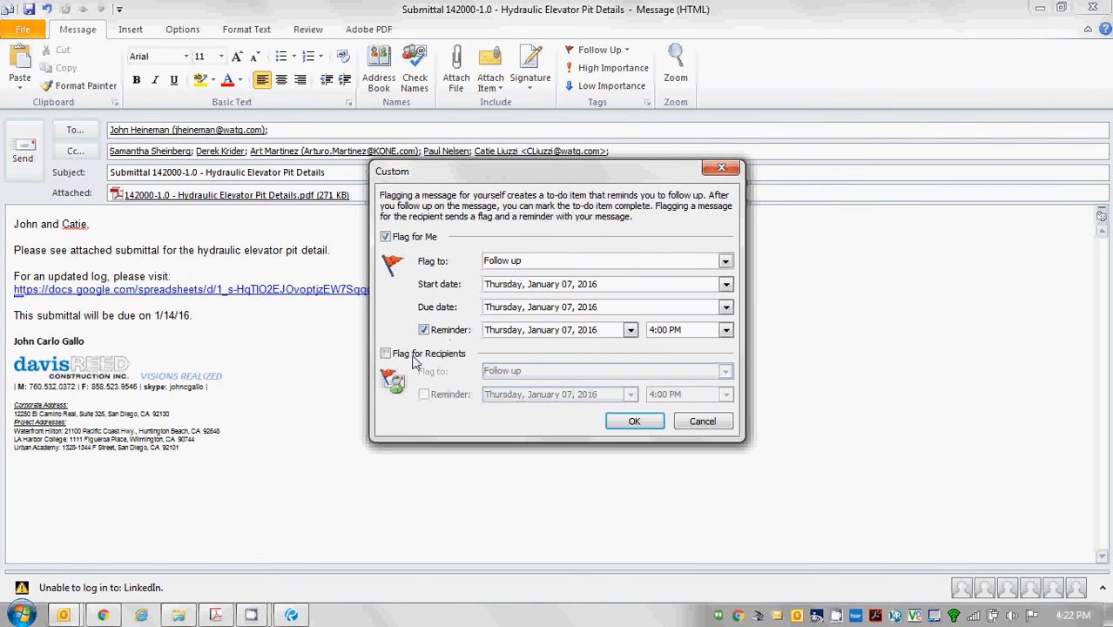
left_click(414, 355)
left_click(423, 395)
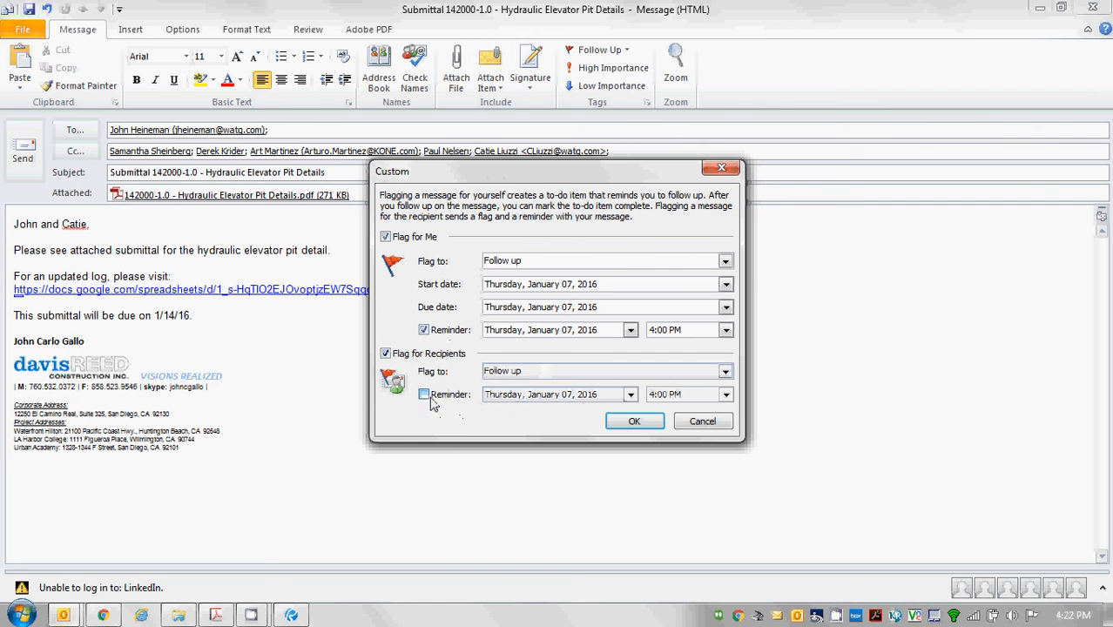
left_click(577, 371)
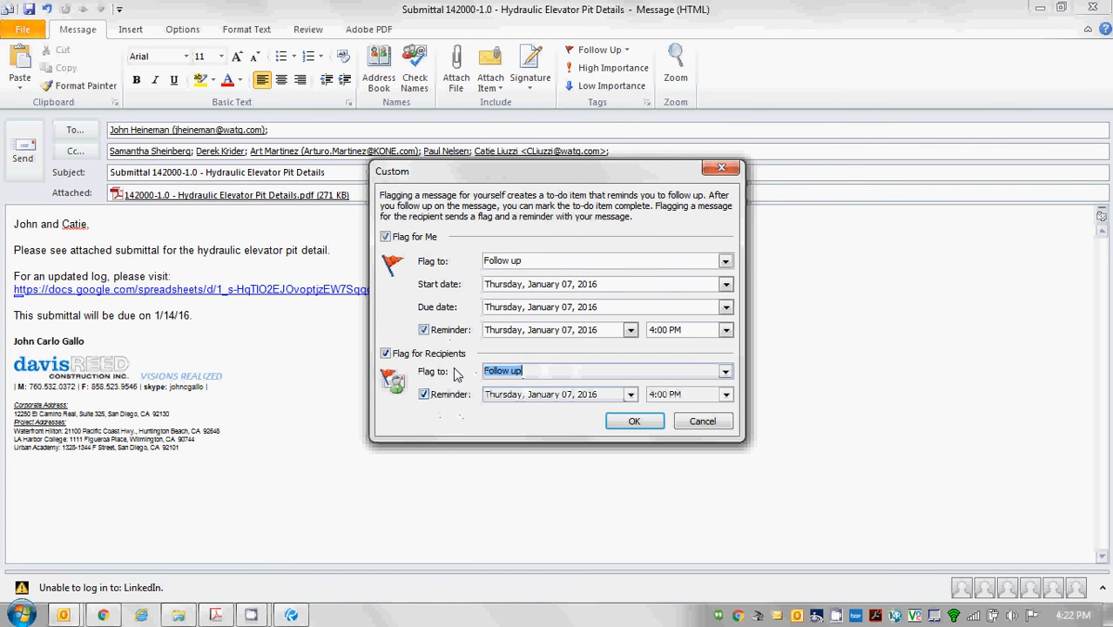
type("Return Submittal")
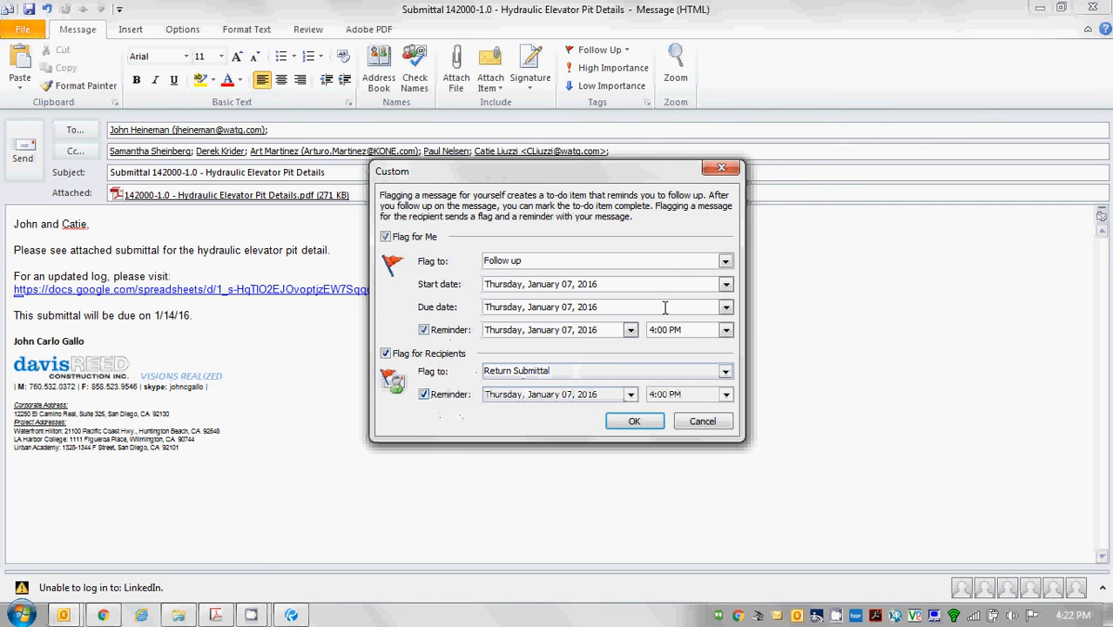
Set both my follow-up and the recipients' reminder dates to January 14, 2016, and apply.
left_click(725, 307)
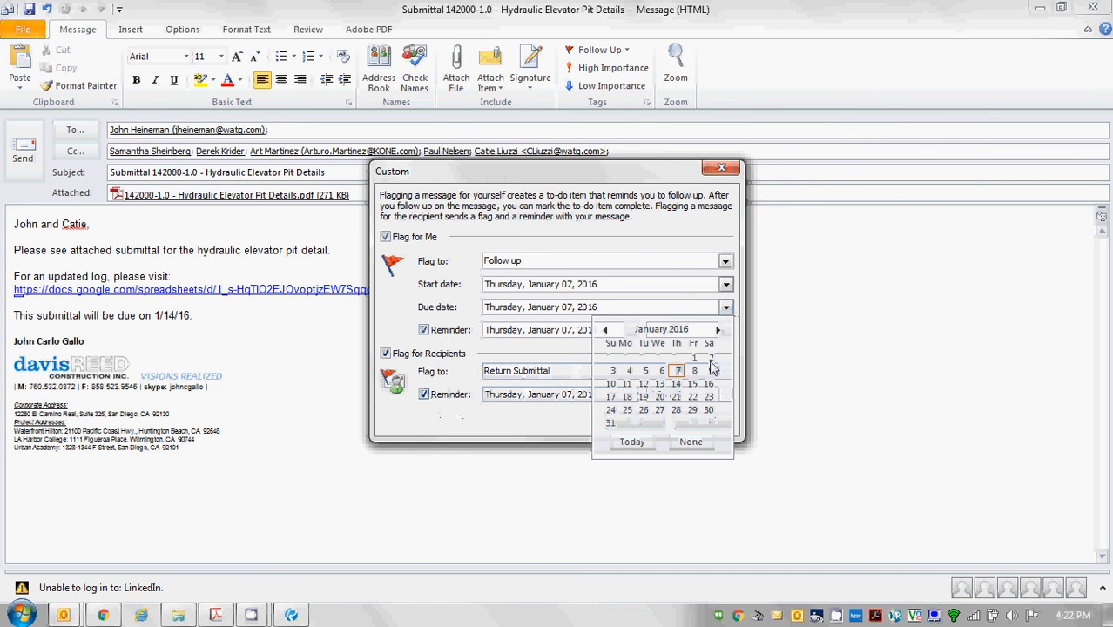
left_click(676, 384)
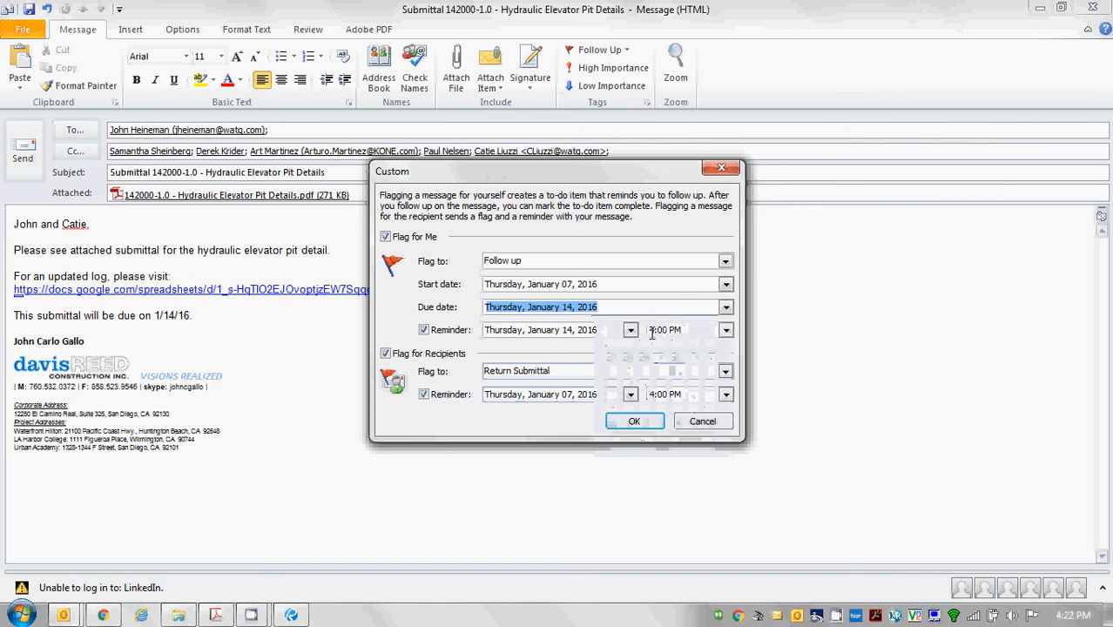
left_click(630, 395)
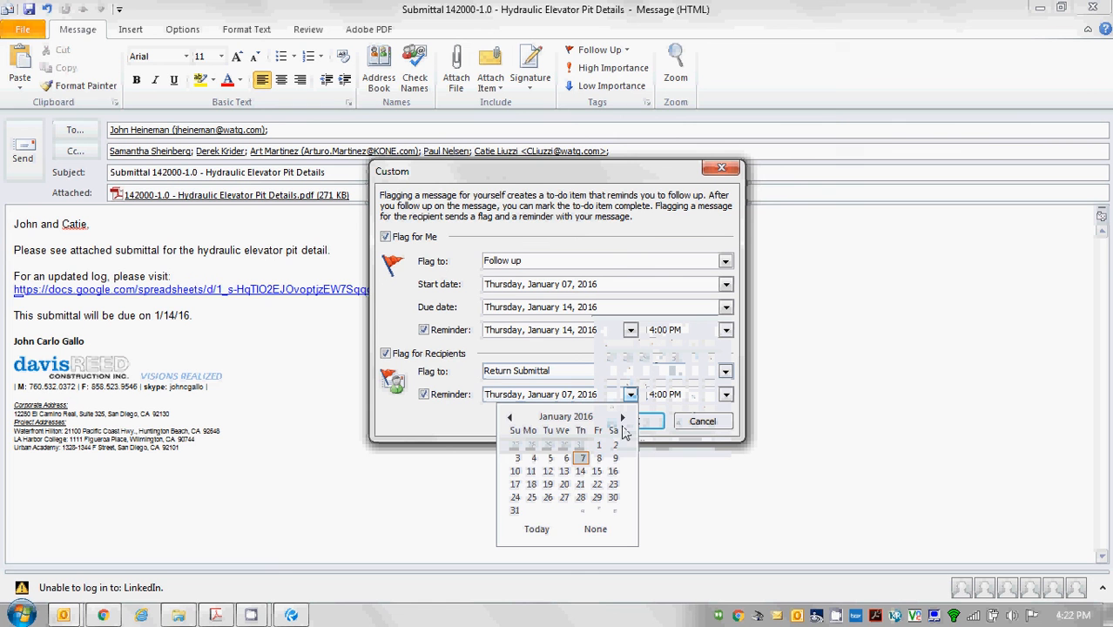
left_click(580, 471)
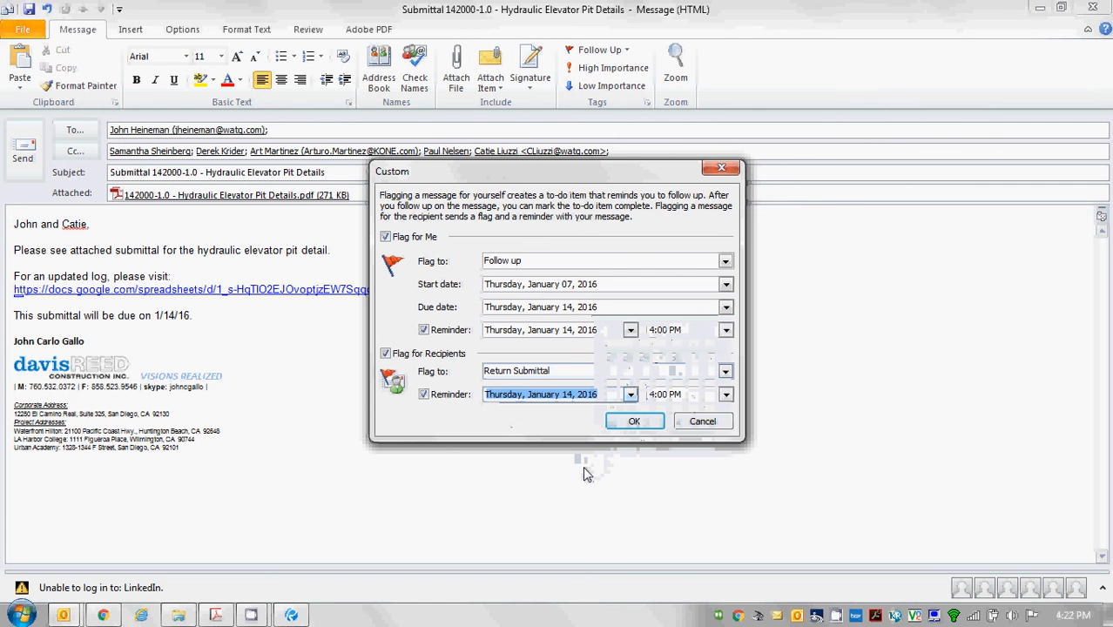
left_click(646, 424)
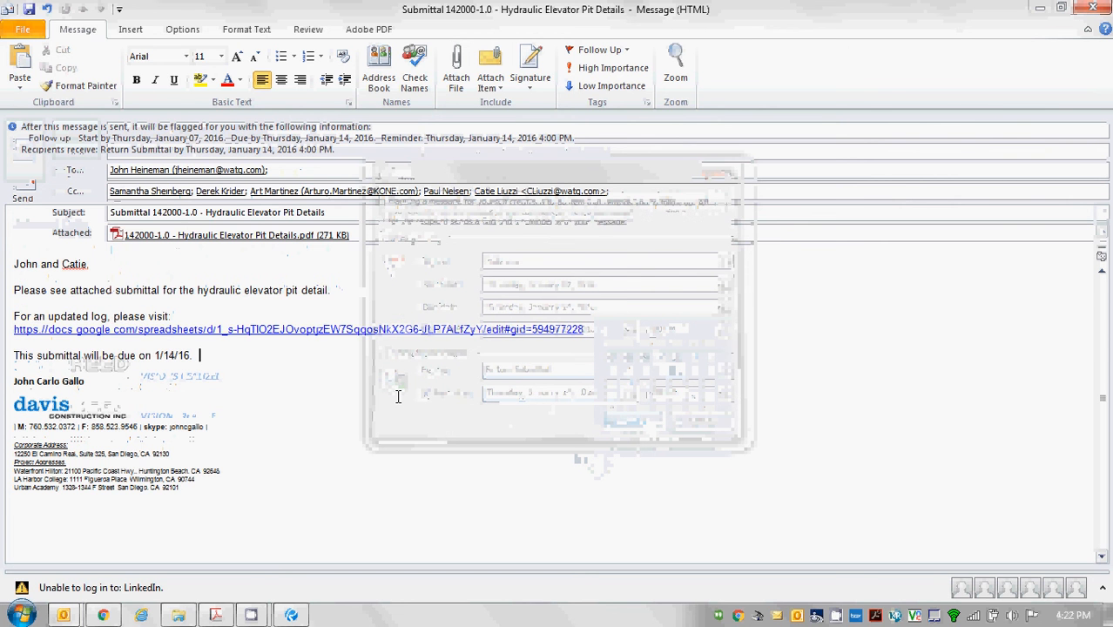
Send the submittal email and view it in Outlook's Sent Items folder.
left_click(254, 266)
left_click(27, 188)
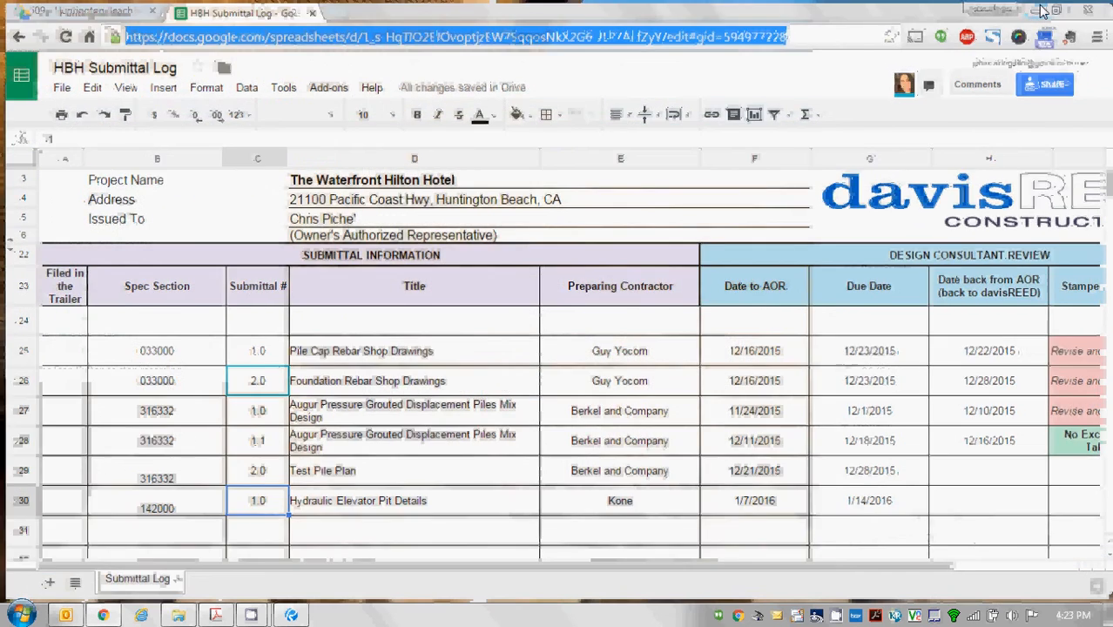
left_click(1042, 10)
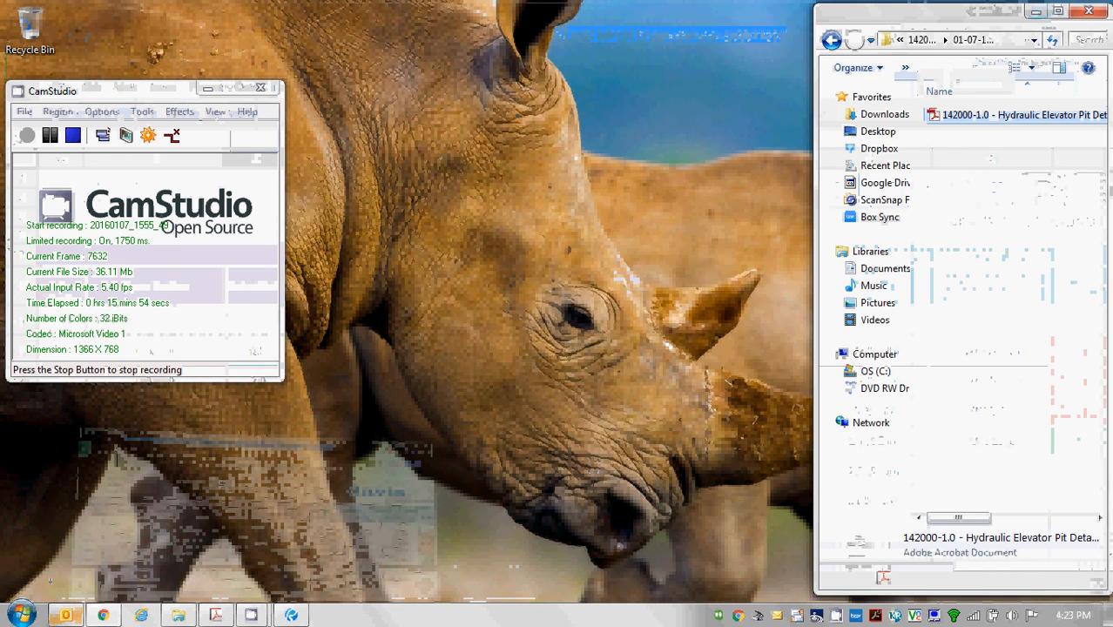
left_click(66, 615)
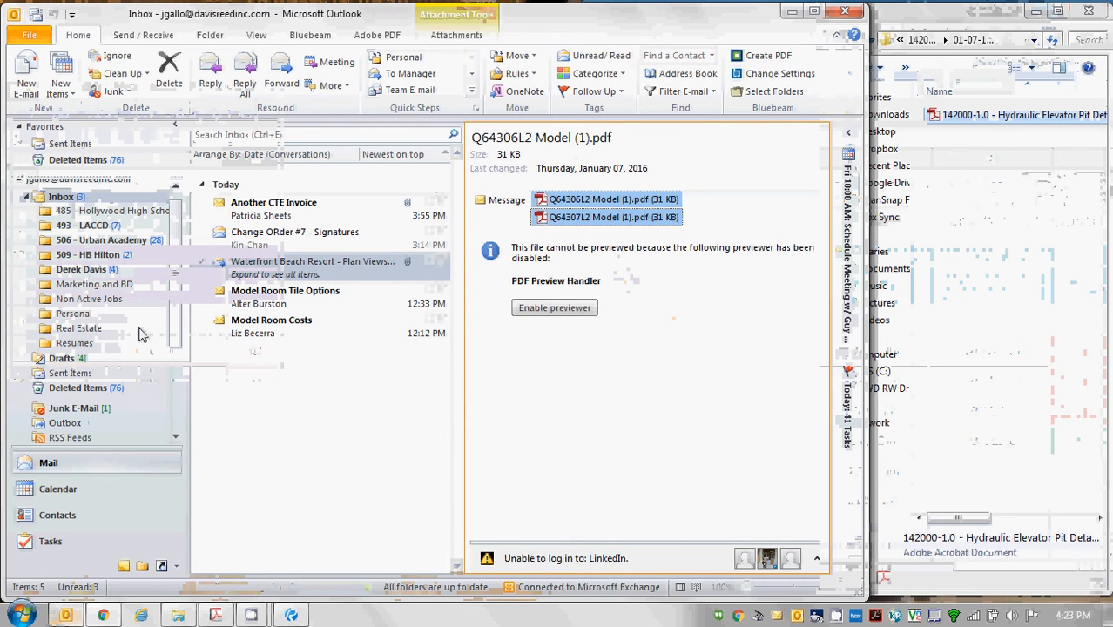
left_click(70, 372)
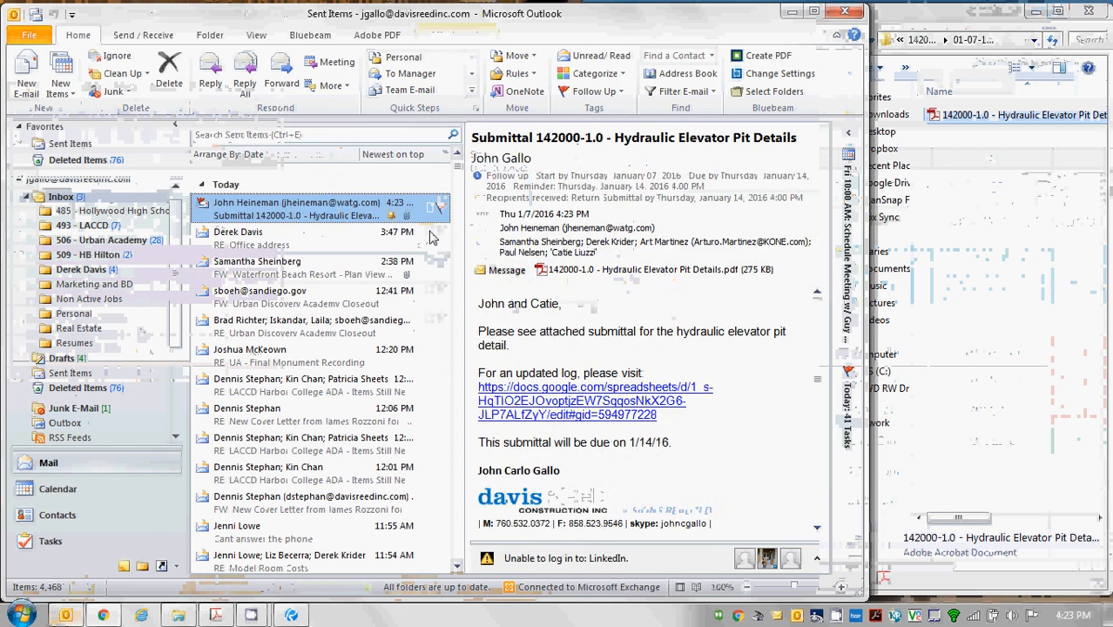
In Explorer, move up to the submittal's parent folder and clear the dated folder's selection.
left_click(1010, 173)
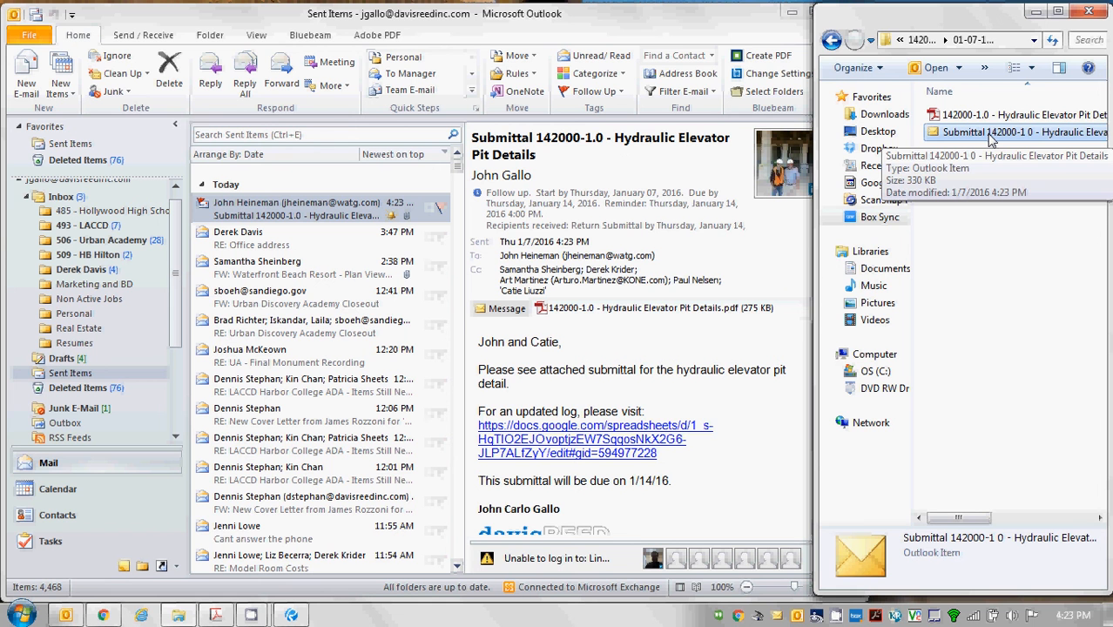
left_click(832, 38)
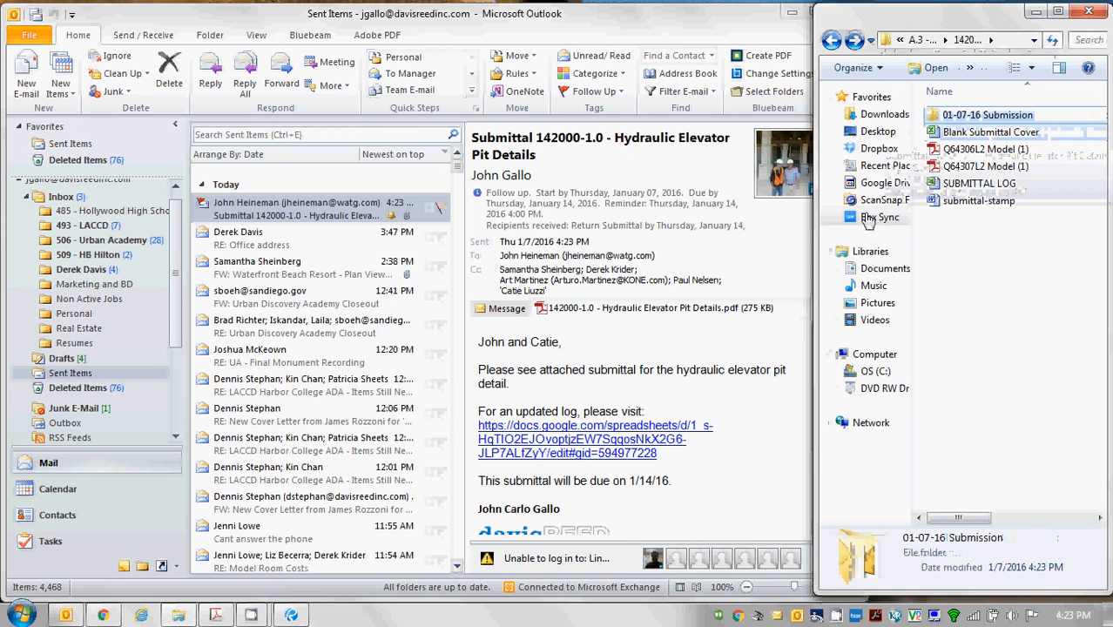
left_click(978, 311)
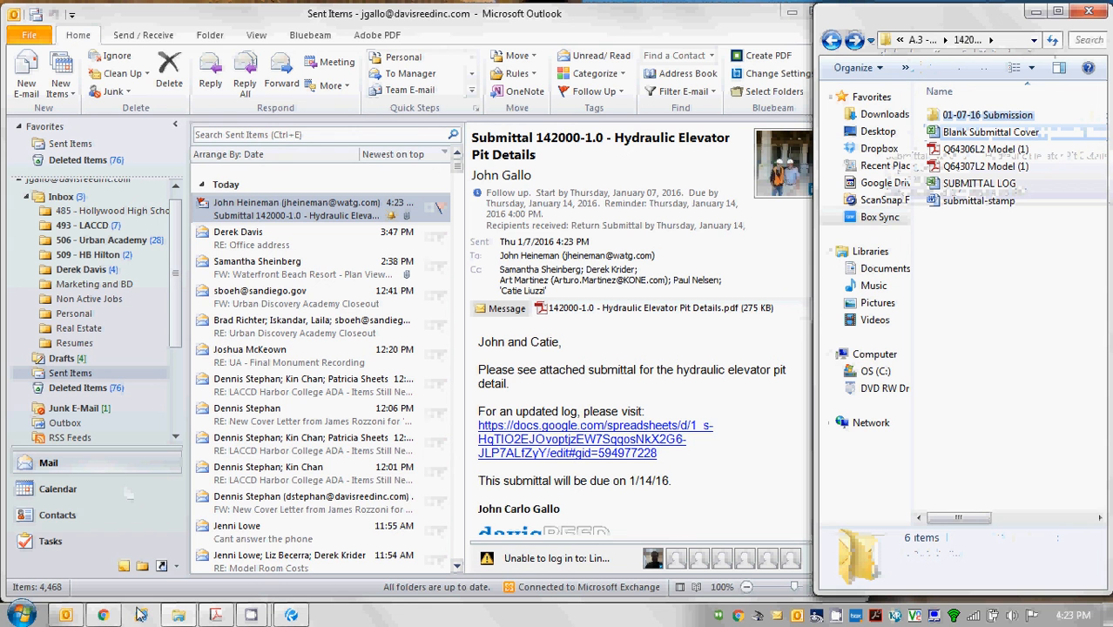
mouse_move(251, 615)
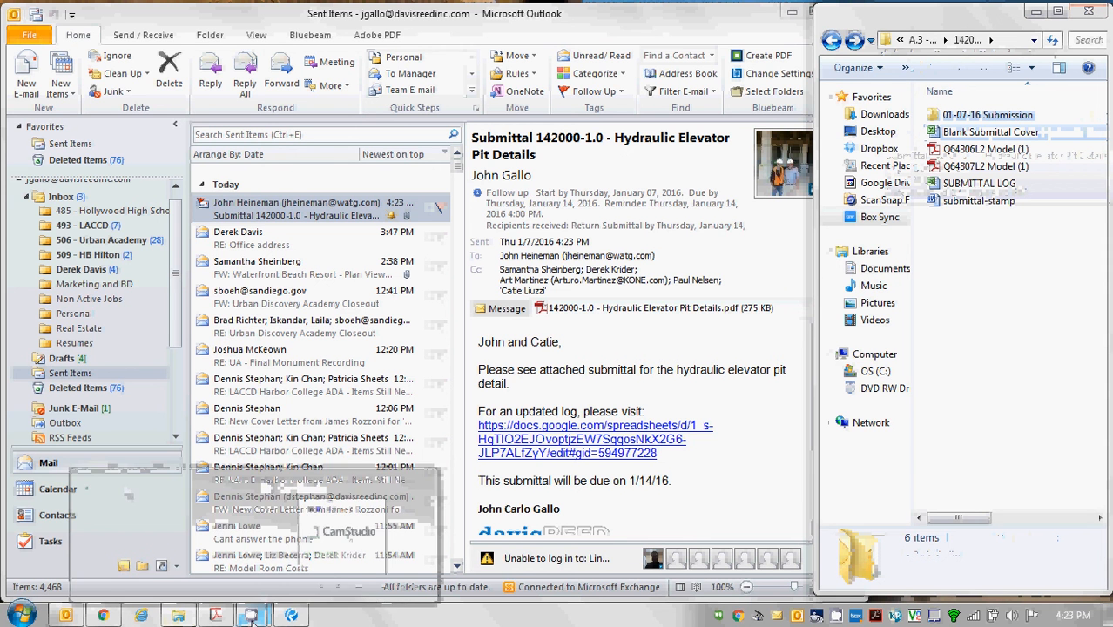
left_click(329, 564)
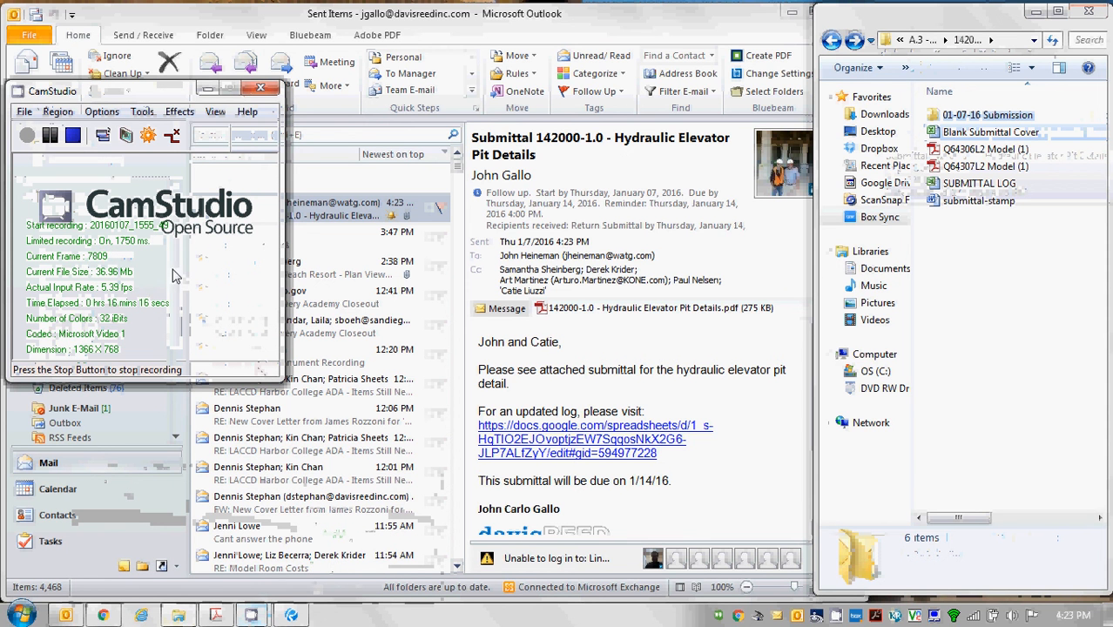